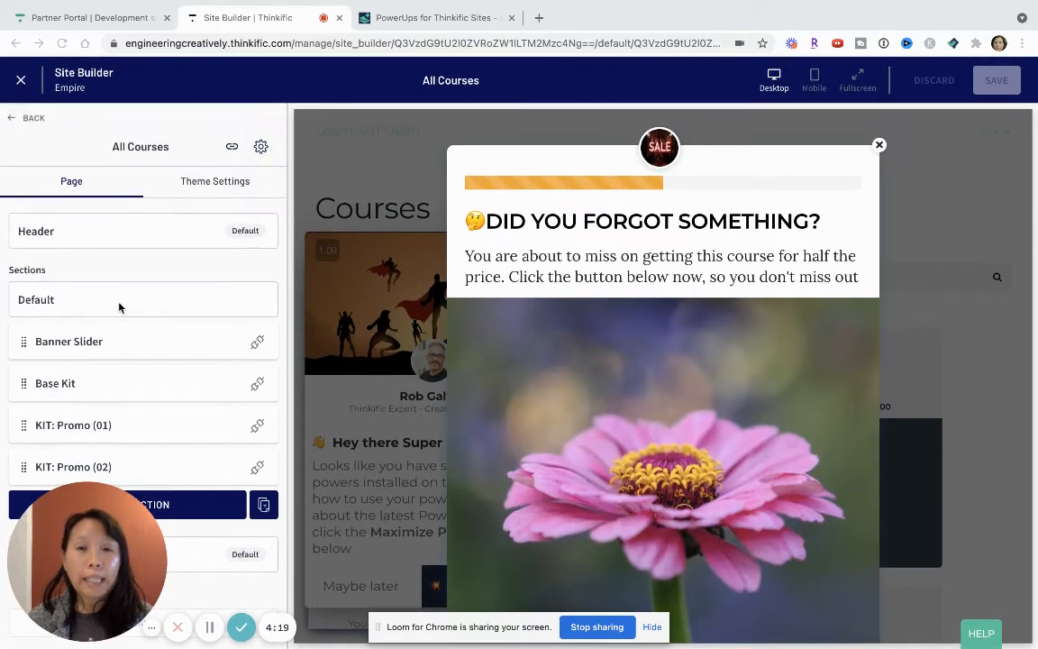
{"action": "left_click", "coordinate": [652, 626]}
{"action": "mouse_move", "coordinate": [94, 558]}
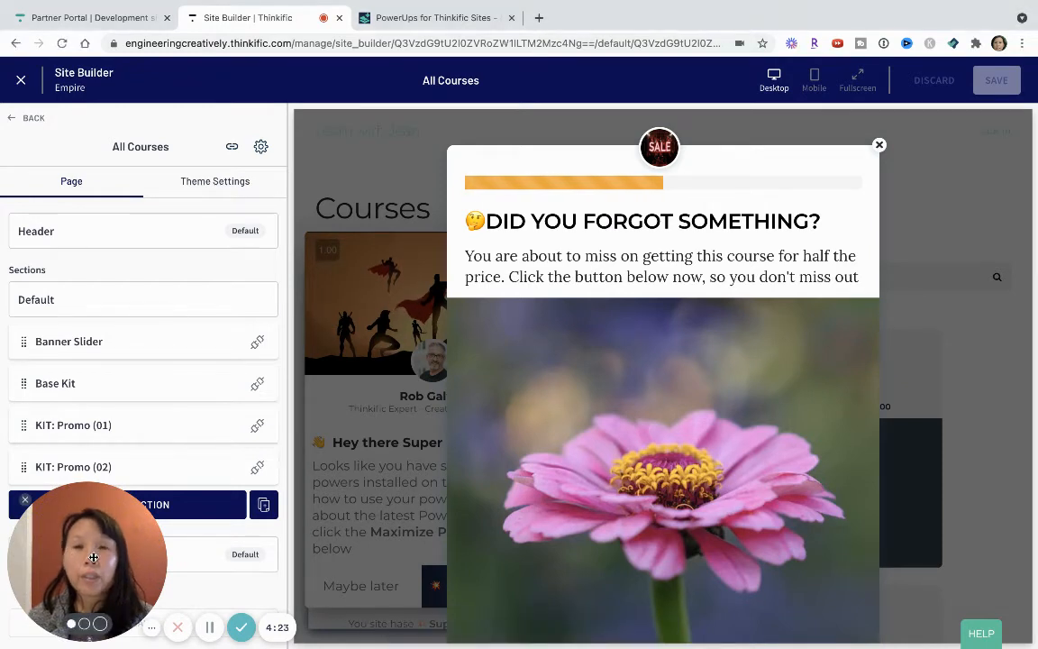
{"action": "left_click_drag", "start_coordinate": [94, 558], "coordinate": [474, 534]}
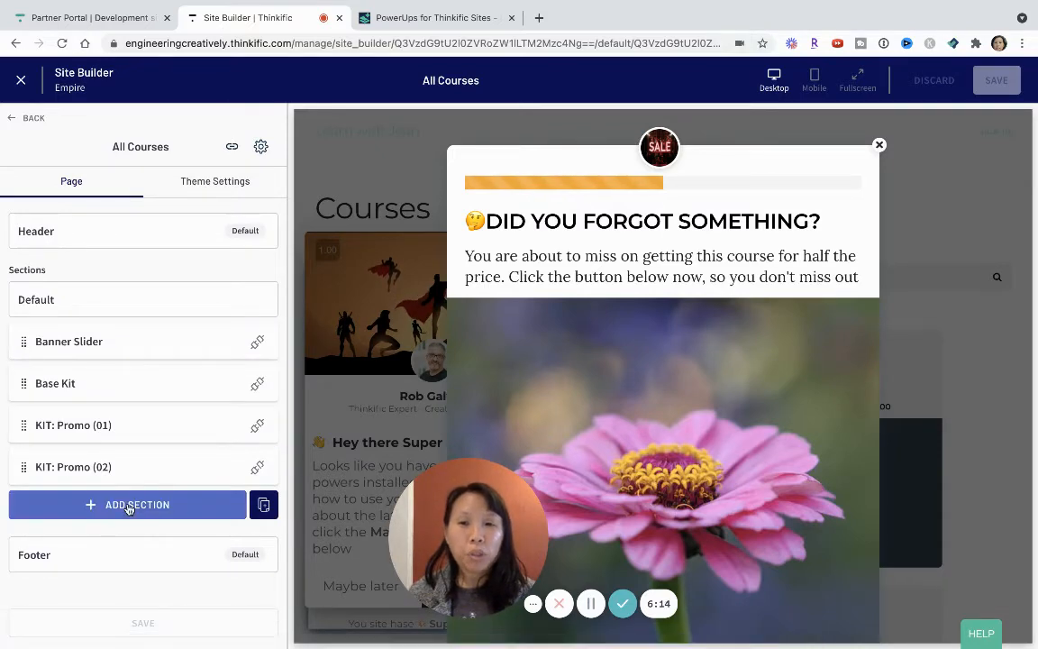
- Search the sections that can be added to the All Courses page for "bas" and close the section picker without adding one
{"action": "left_click", "coordinate": [234, 296]}
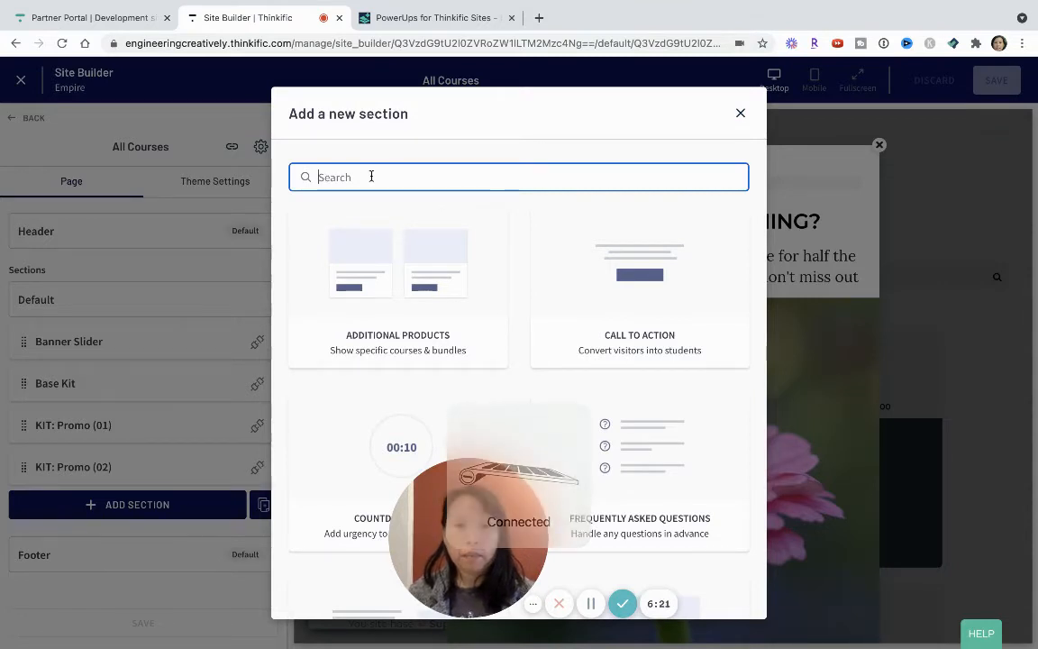
{"action": "type", "text": "bas"}
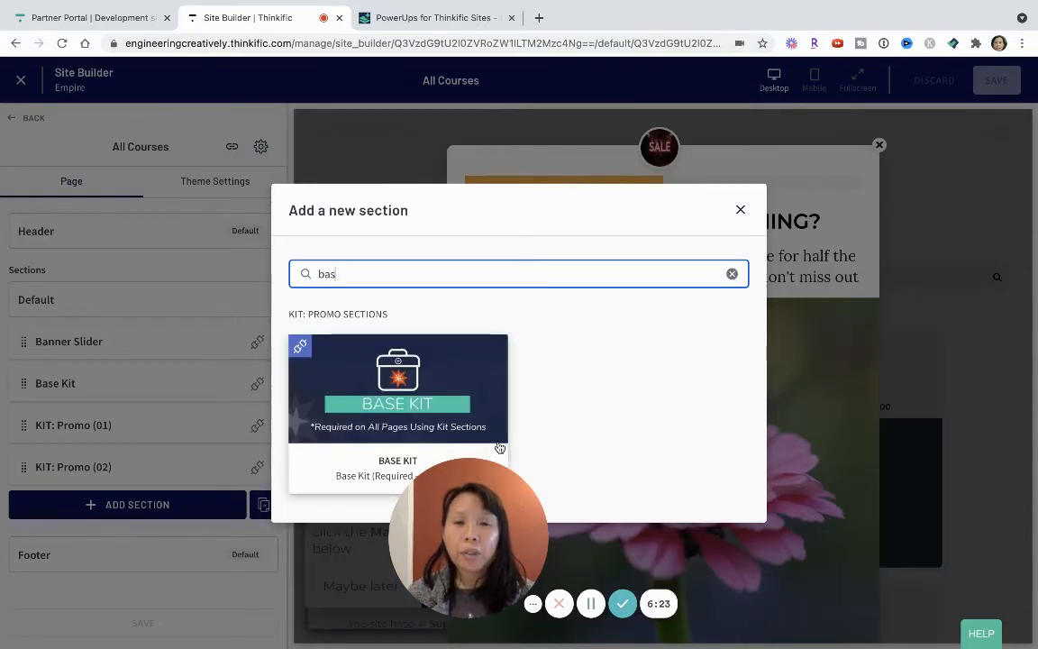
{"action": "left_click_drag", "start_coordinate": [478, 507], "coordinate": [663, 527]}
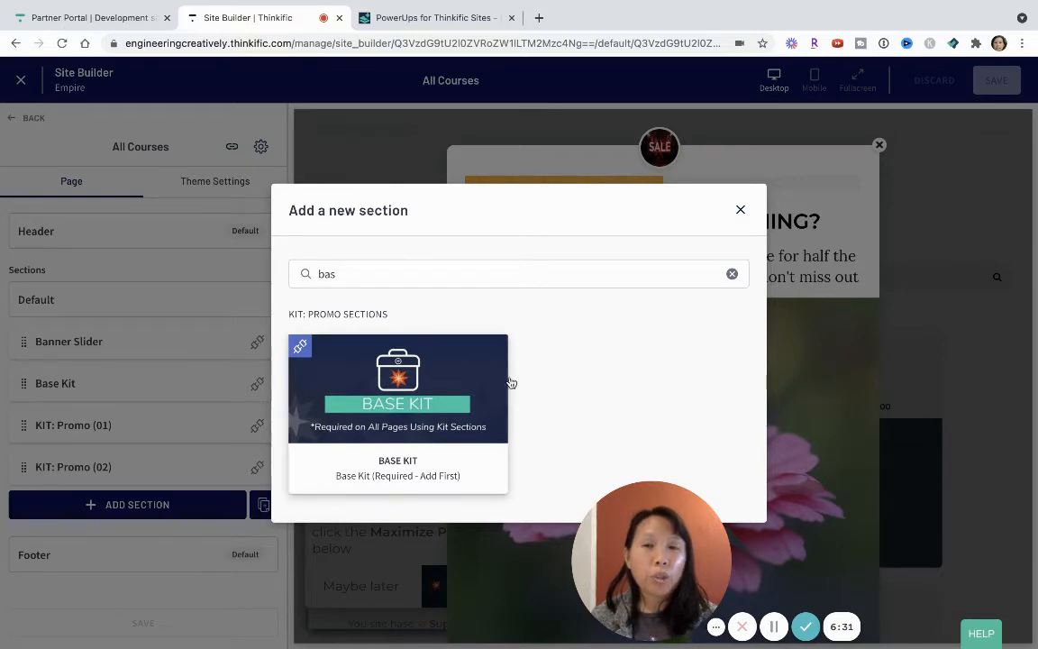
{"action": "left_click", "coordinate": [740, 209]}
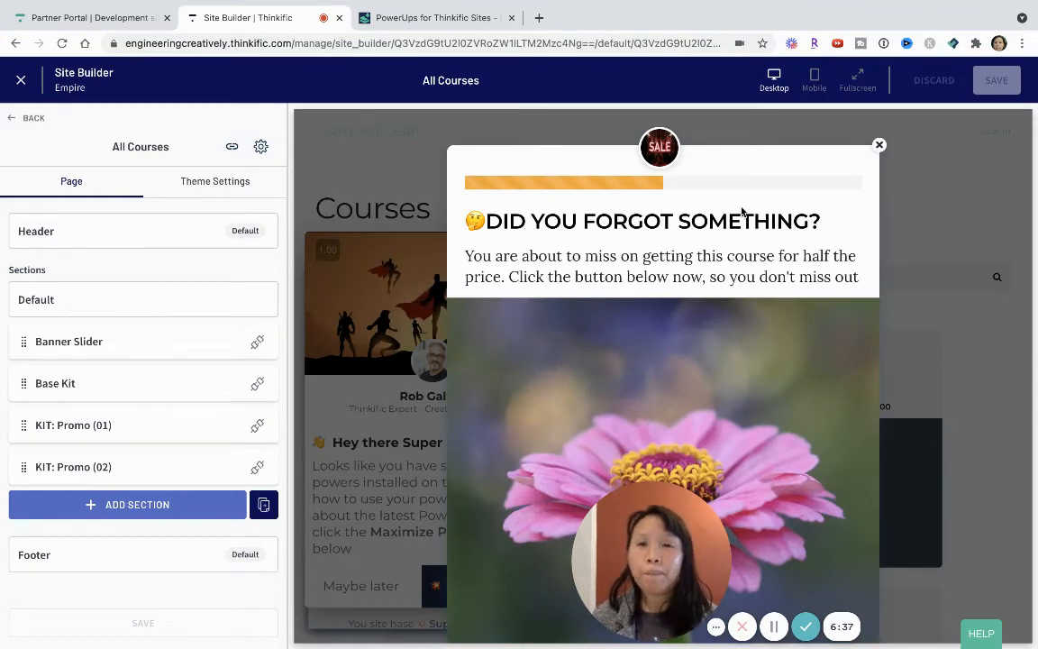
- Open the Base Kit section's font settings and view the available font pairings
{"action": "left_click", "coordinate": [108, 394]}
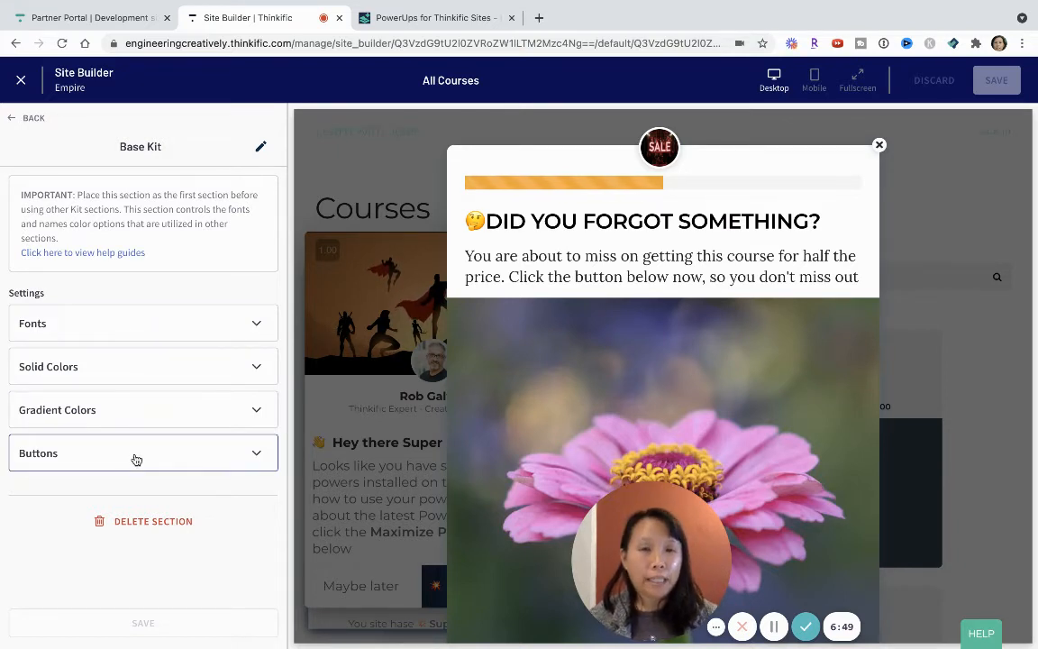
{"action": "left_click", "coordinate": [124, 322]}
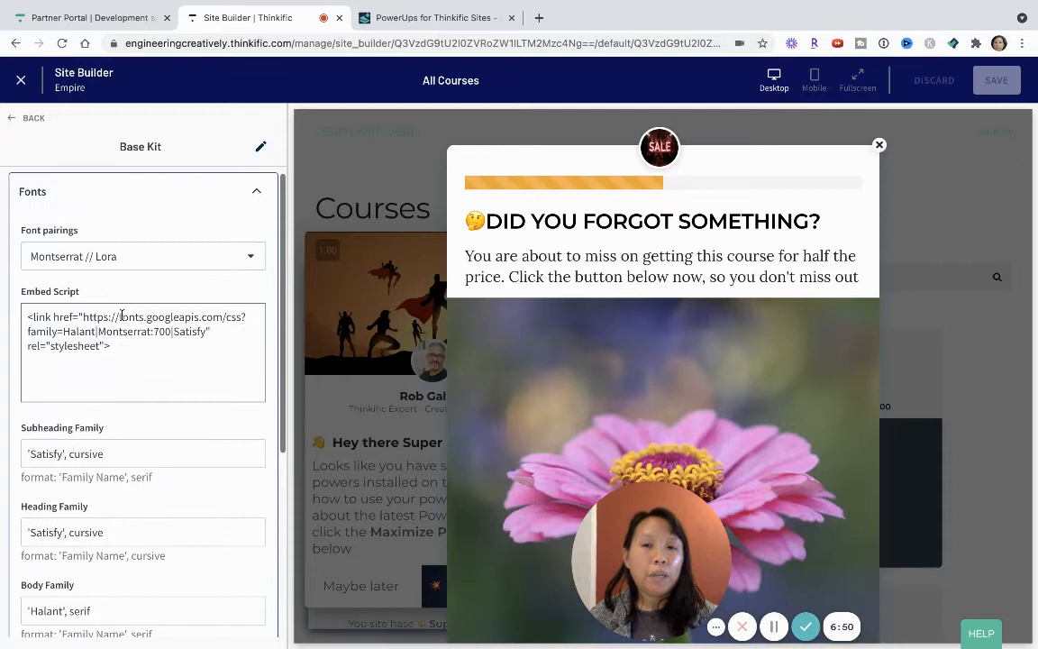
{"action": "left_click", "coordinate": [126, 261]}
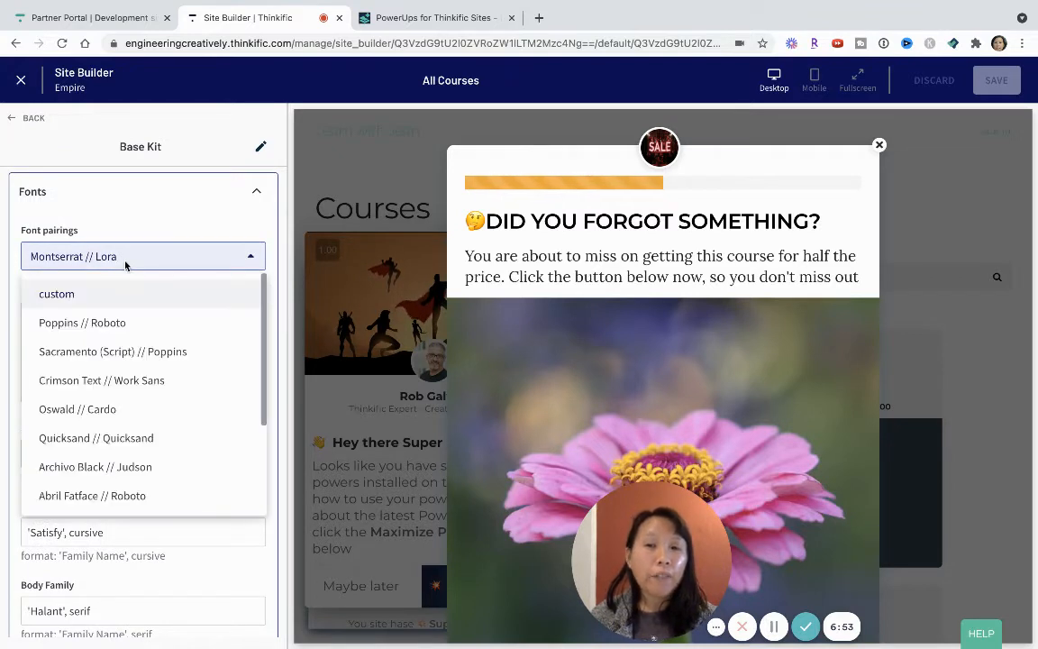
{"action": "left_click", "coordinate": [126, 261]}
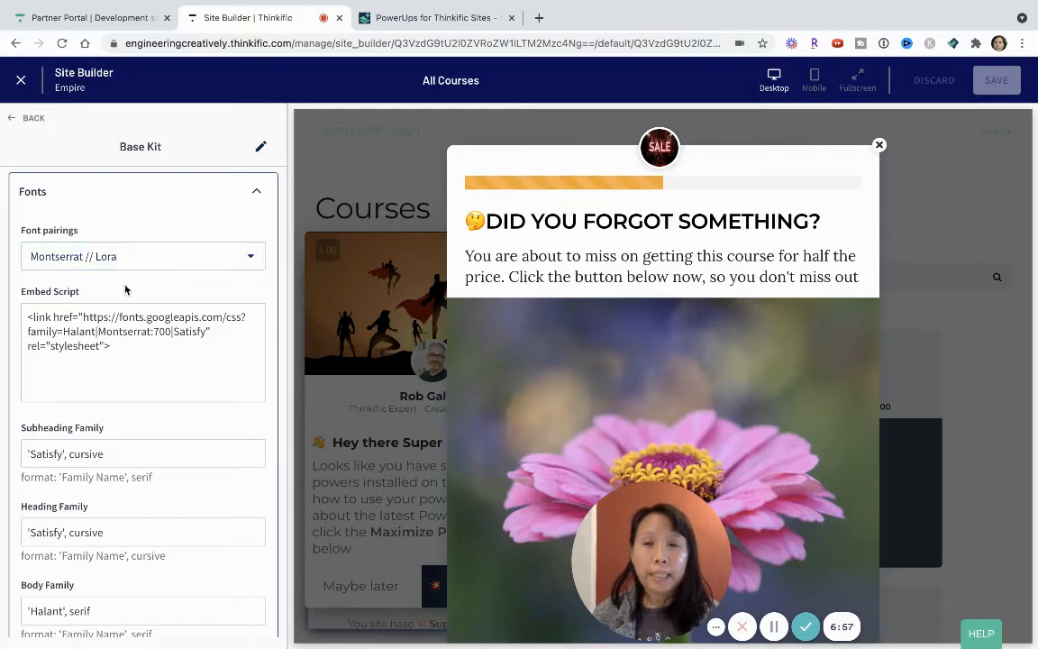
- Review the Base Kit's font family fields and solid colors, and return to the All Courses section list
{"action": "scroll", "coordinate": [132, 338], "scroll_direction": "down", "scroll_amount": 1}
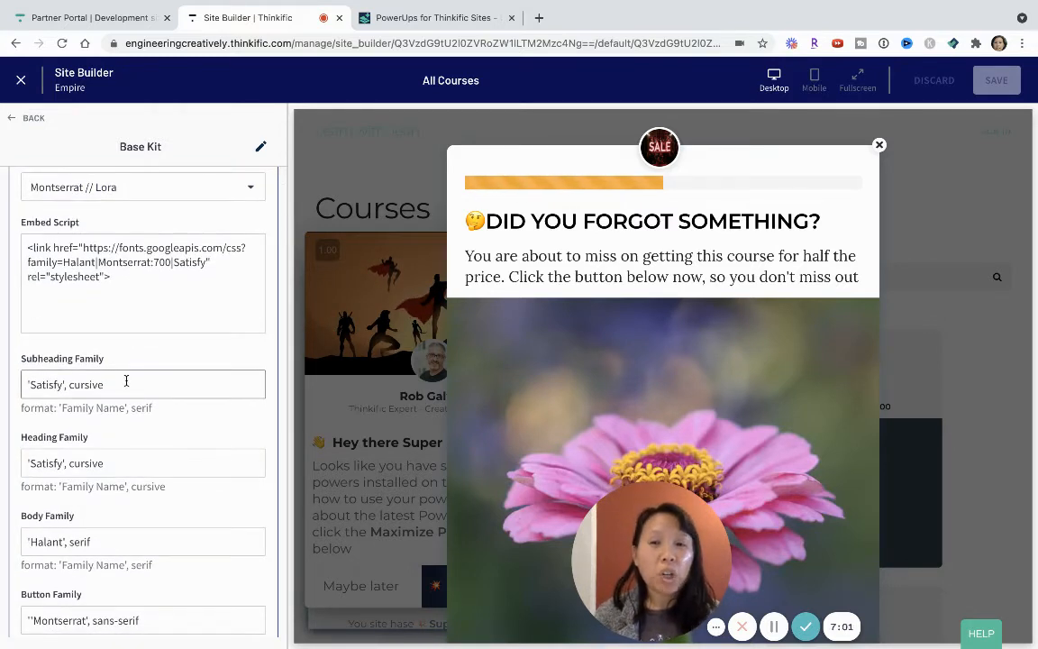
{"action": "scroll", "coordinate": [121, 447], "scroll_direction": "down", "scroll_amount": 4}
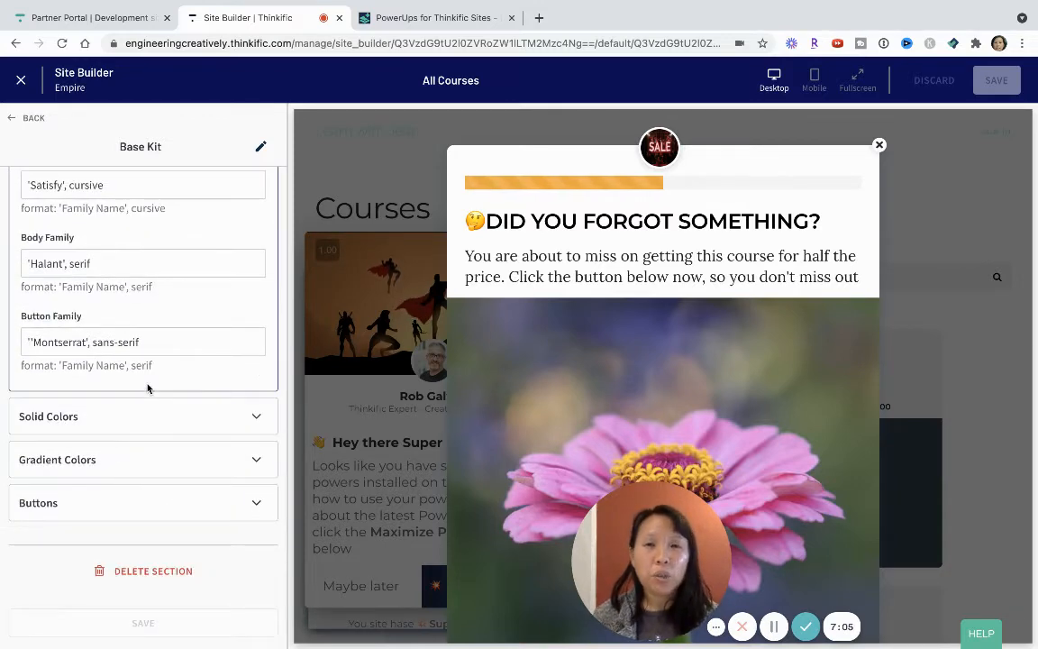
{"action": "scroll", "coordinate": [149, 388], "scroll_direction": "up", "scroll_amount": 6}
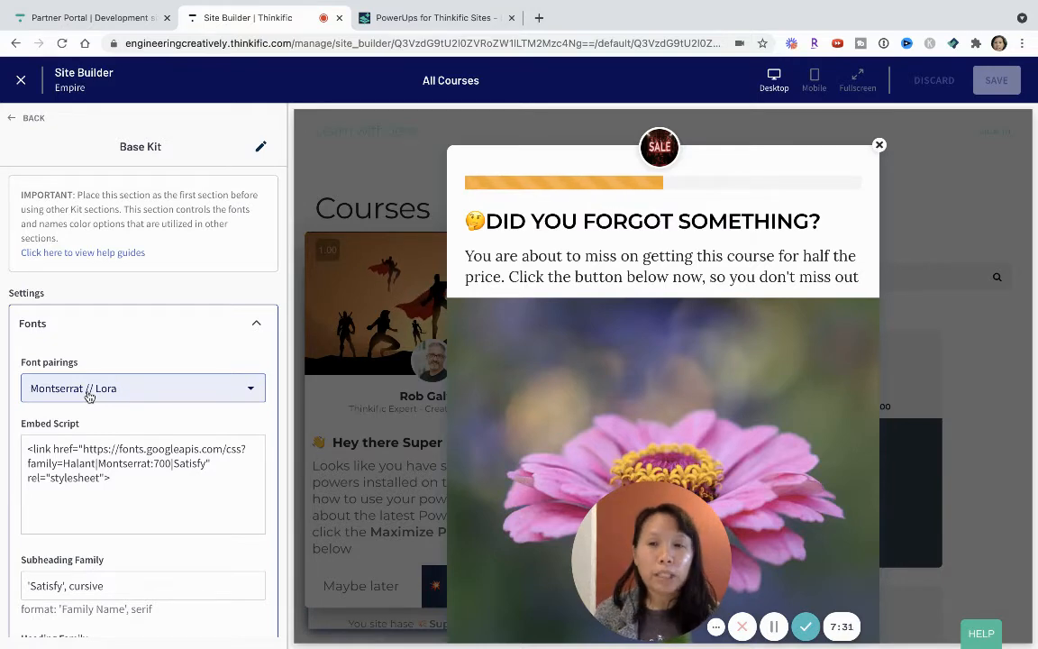
{"action": "scroll", "coordinate": [98, 462], "scroll_direction": "down", "scroll_amount": 5}
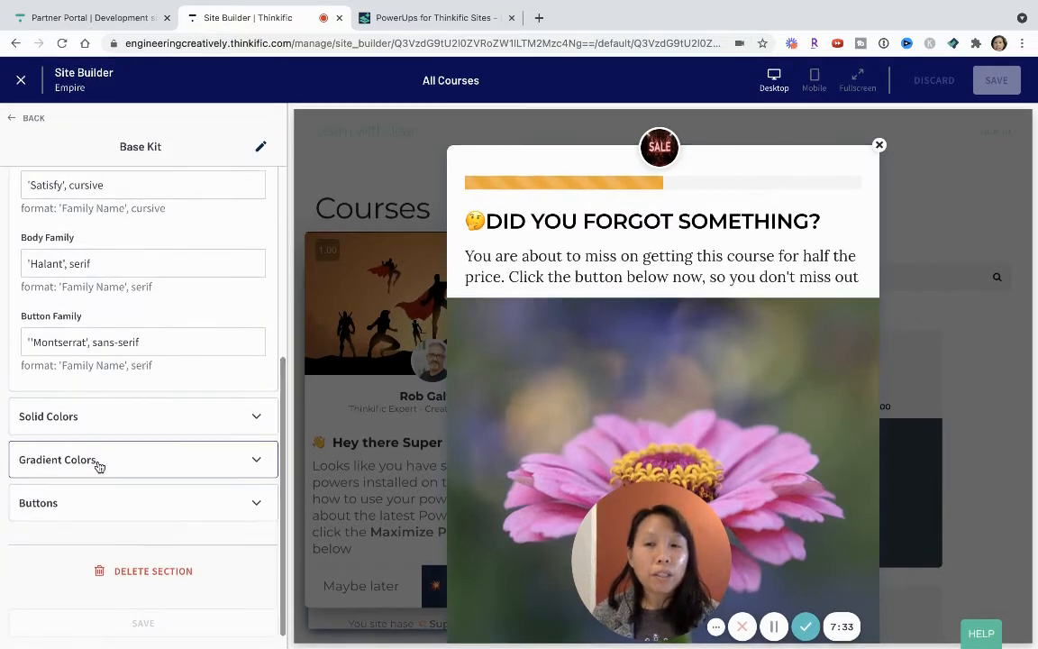
{"action": "left_click", "coordinate": [120, 414]}
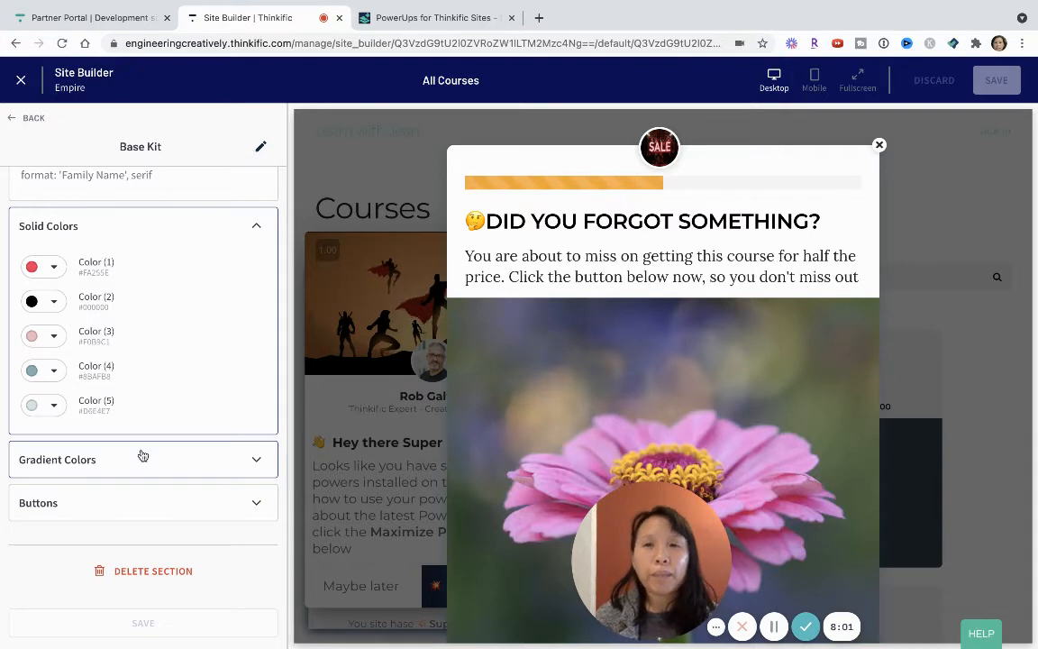
{"action": "left_click", "coordinate": [27, 119]}
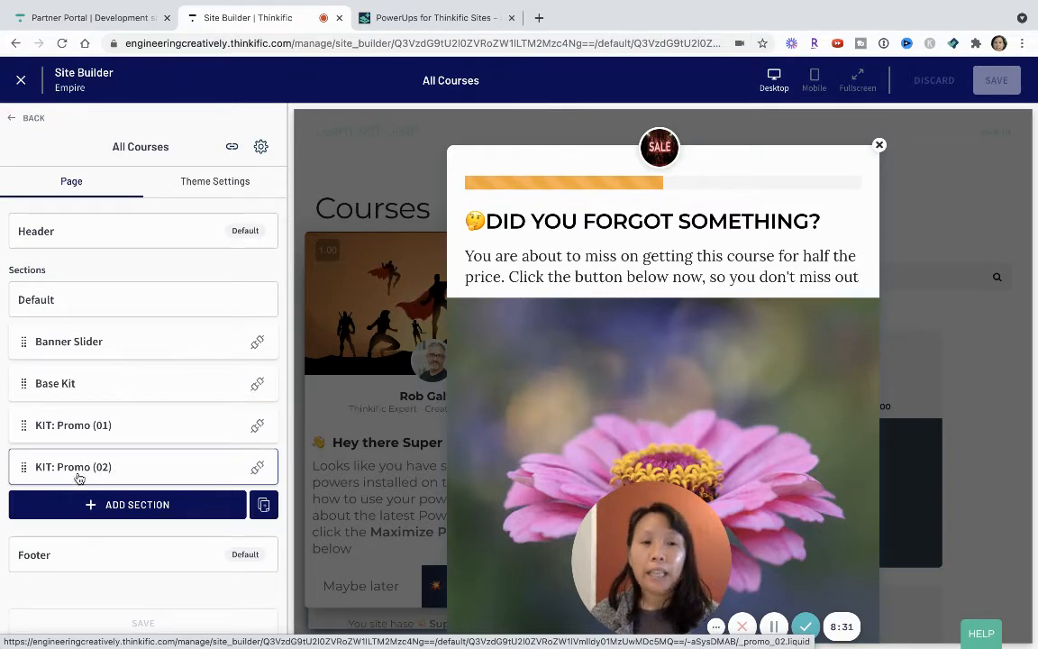
- Search the addable sections for "kit", browse the Promo Kit designs, and close the section picker without adding one
{"action": "left_click", "coordinate": [110, 508]}
{"action": "left_click", "coordinate": [340, 168]}
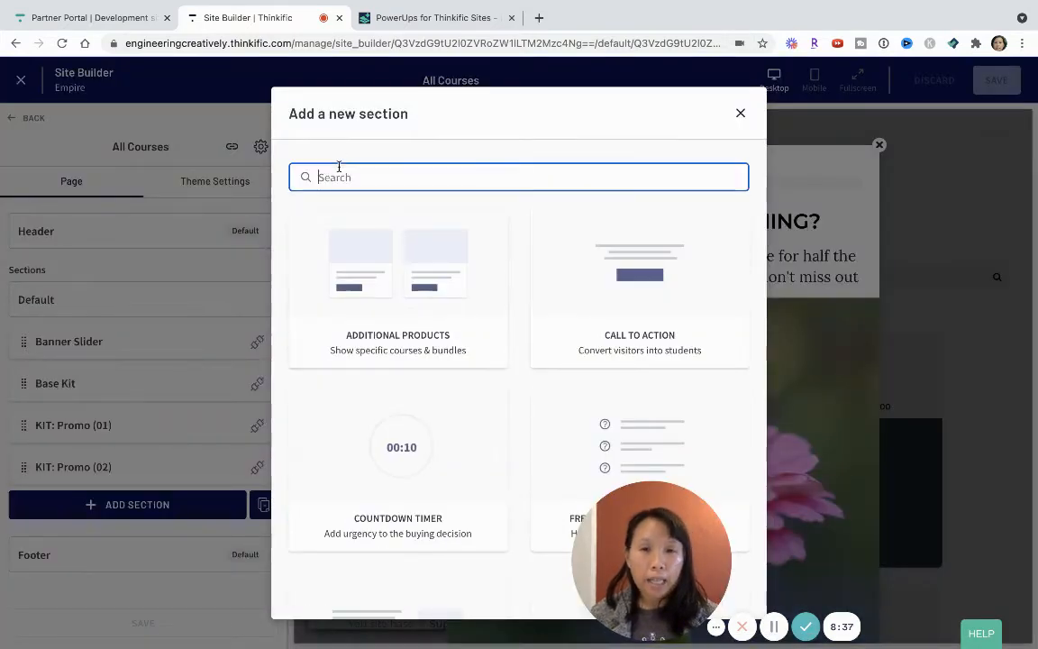
{"action": "type", "text": "ki"}
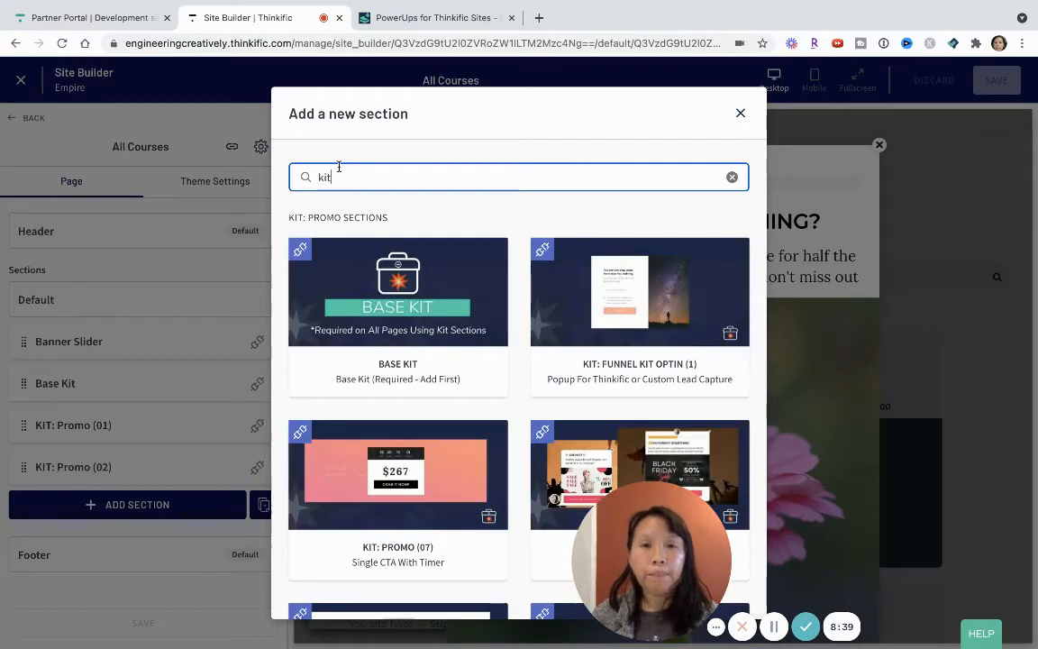
{"action": "type", "text": "t"}
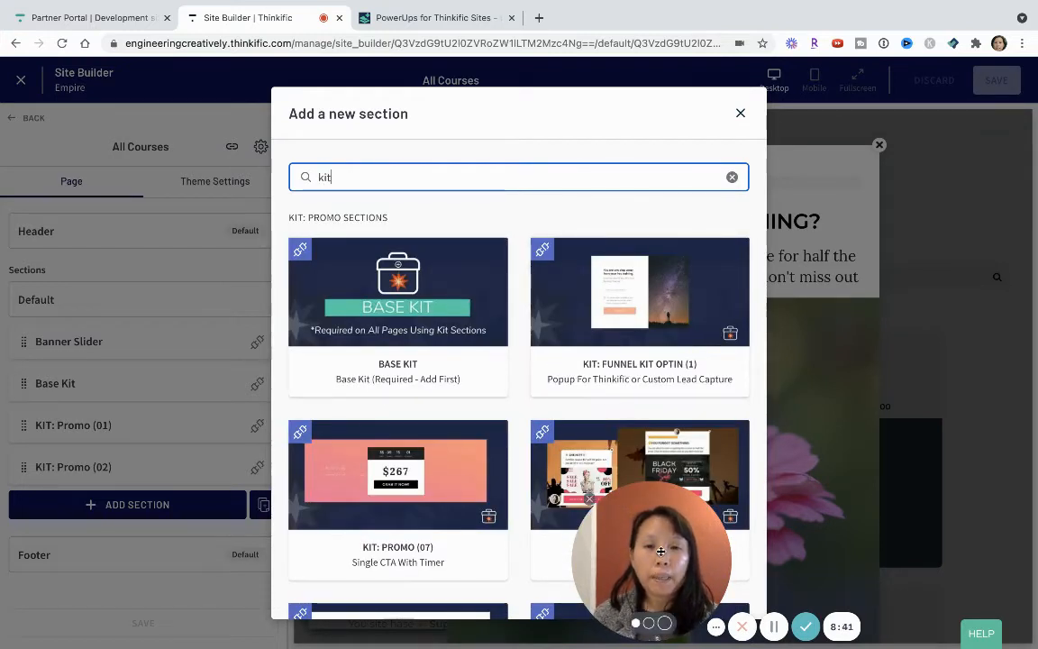
{"action": "left_click_drag", "start_coordinate": [661, 562], "coordinate": [215, 531]}
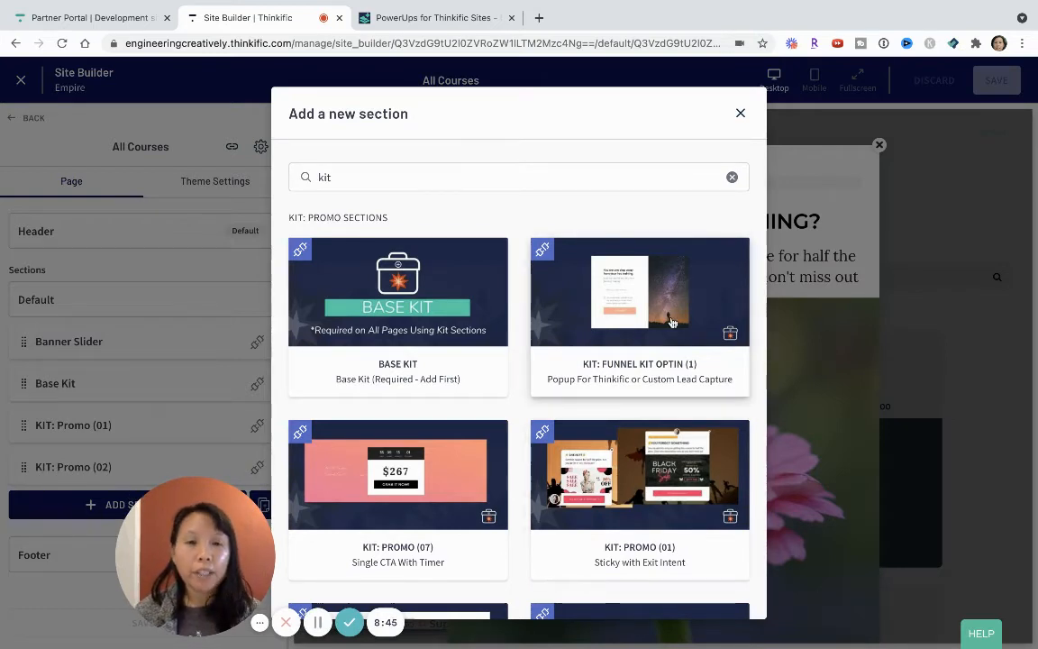
{"action": "scroll", "coordinate": [631, 379], "scroll_direction": "down", "scroll_amount": 2}
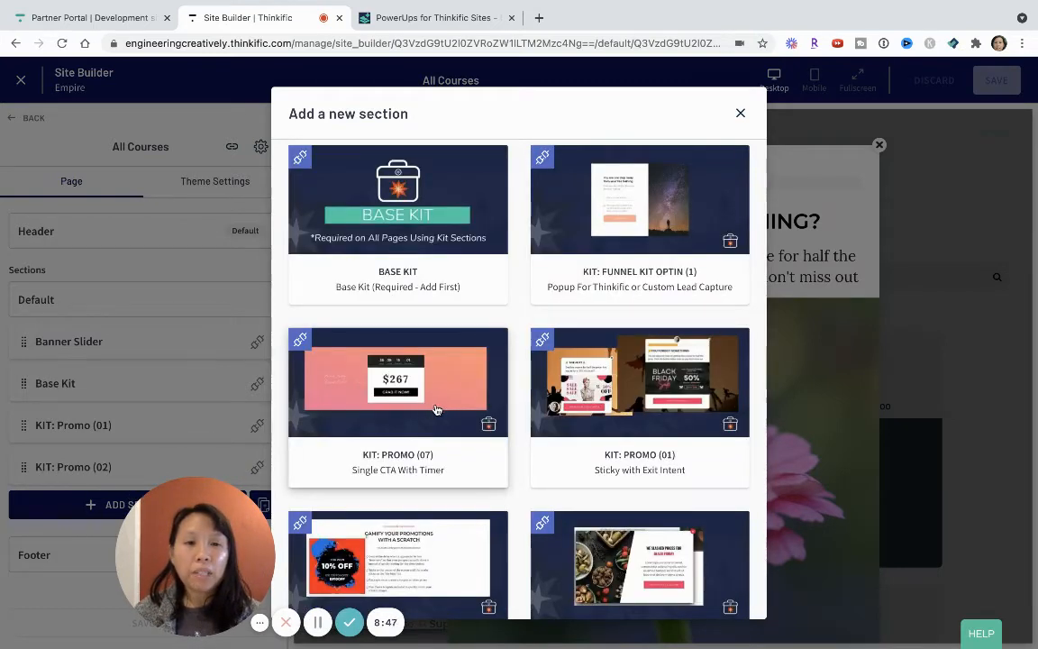
{"action": "scroll", "coordinate": [661, 408], "scroll_direction": "down", "scroll_amount": 2}
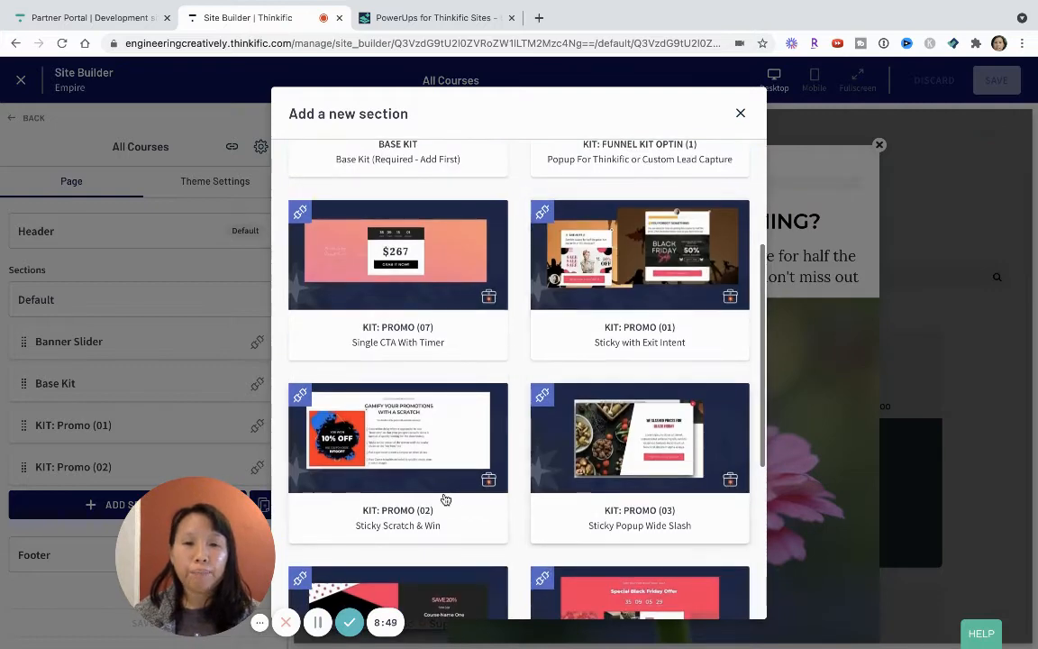
{"action": "scroll", "coordinate": [653, 505], "scroll_direction": "down", "scroll_amount": 2}
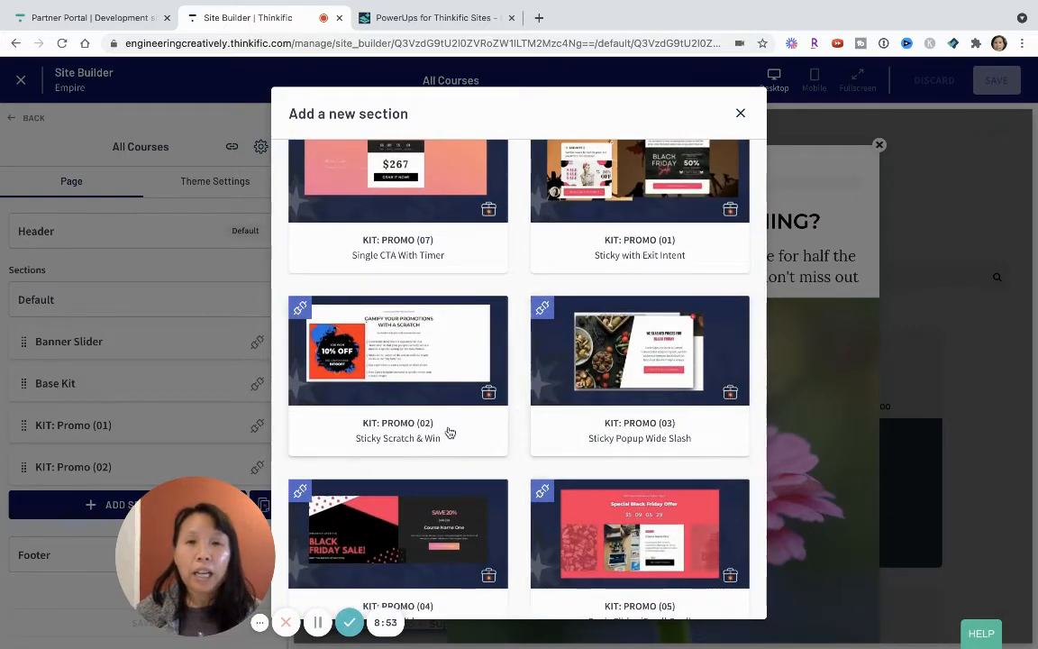
{"action": "left_click", "coordinate": [739, 115]}
{"action": "left_click_drag", "start_coordinate": [216, 539], "coordinate": [600, 491]}
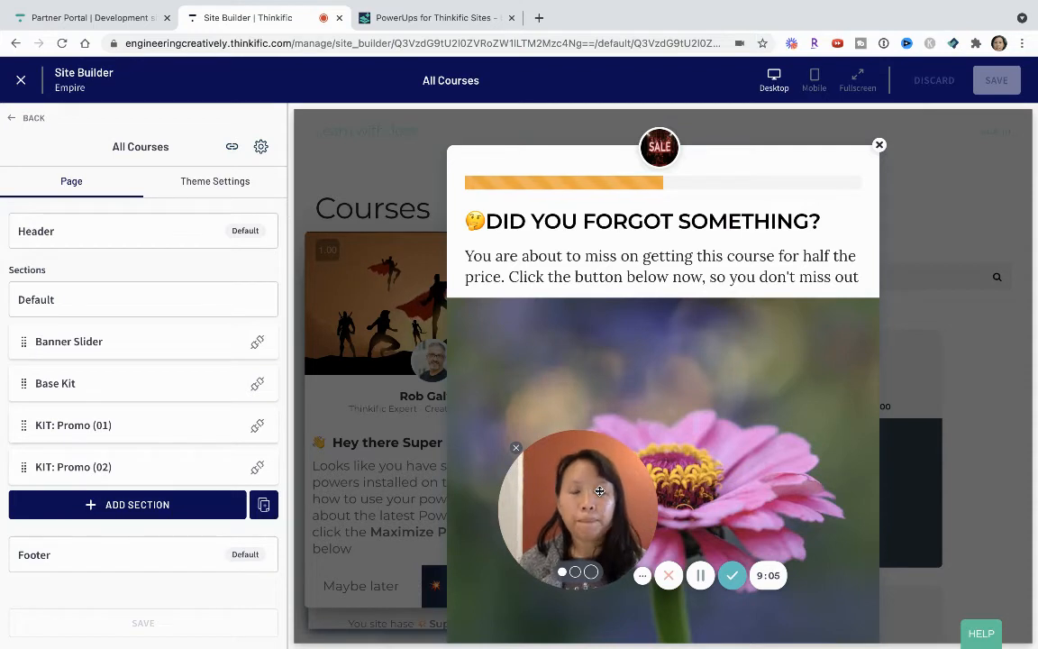
- Open the KIT: Promo (01) section, look over its settings groups, and expand Small Popup Headings
{"action": "left_click", "coordinate": [70, 435]}
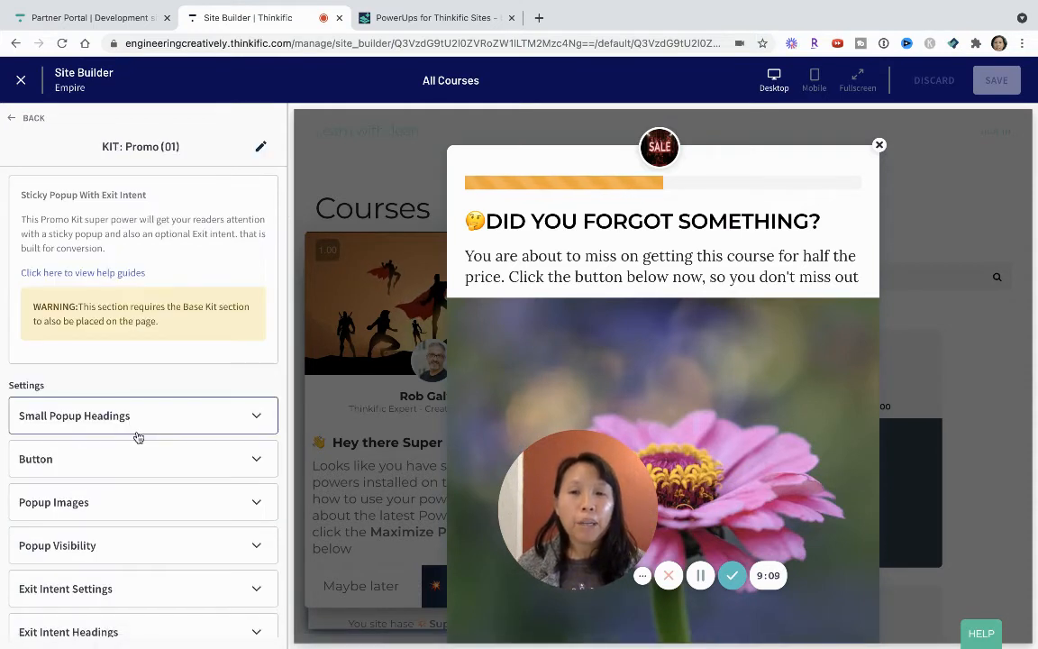
{"action": "scroll", "coordinate": [138, 437], "scroll_direction": "down", "scroll_amount": 1}
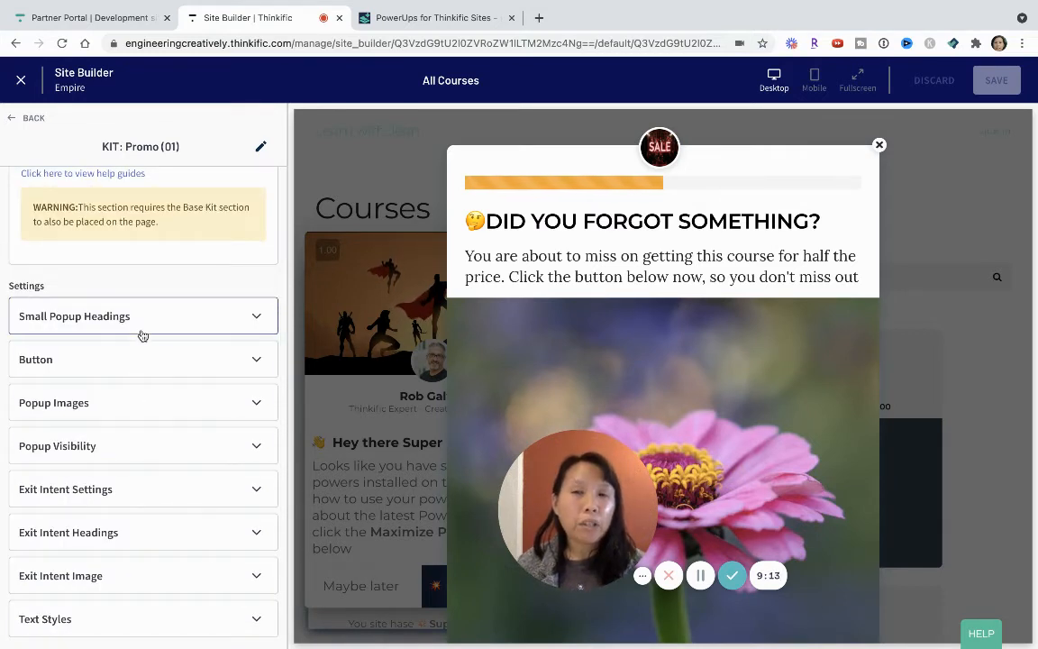
{"action": "scroll", "coordinate": [141, 336], "scroll_direction": "down", "scroll_amount": 3}
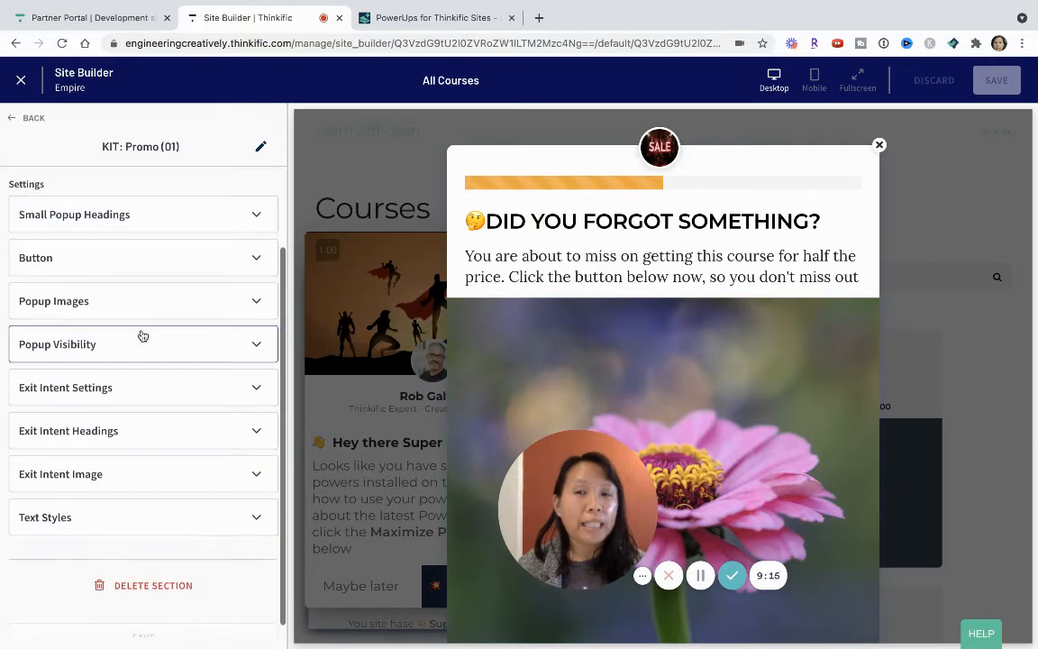
{"action": "scroll", "coordinate": [138, 337], "scroll_direction": "up", "scroll_amount": 2}
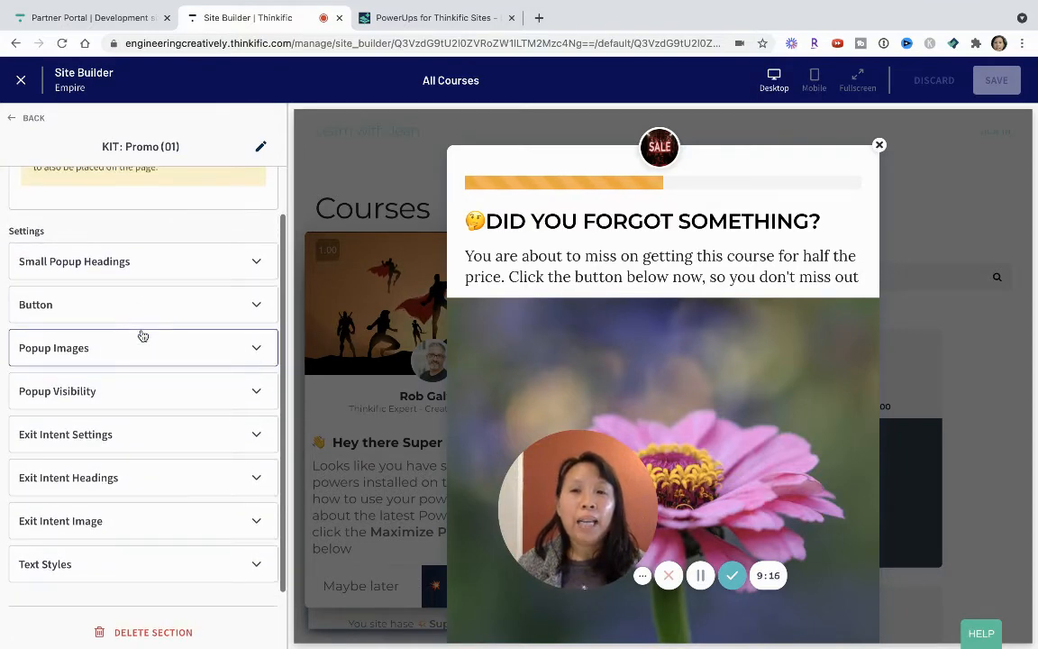
{"action": "left_click", "coordinate": [144, 261]}
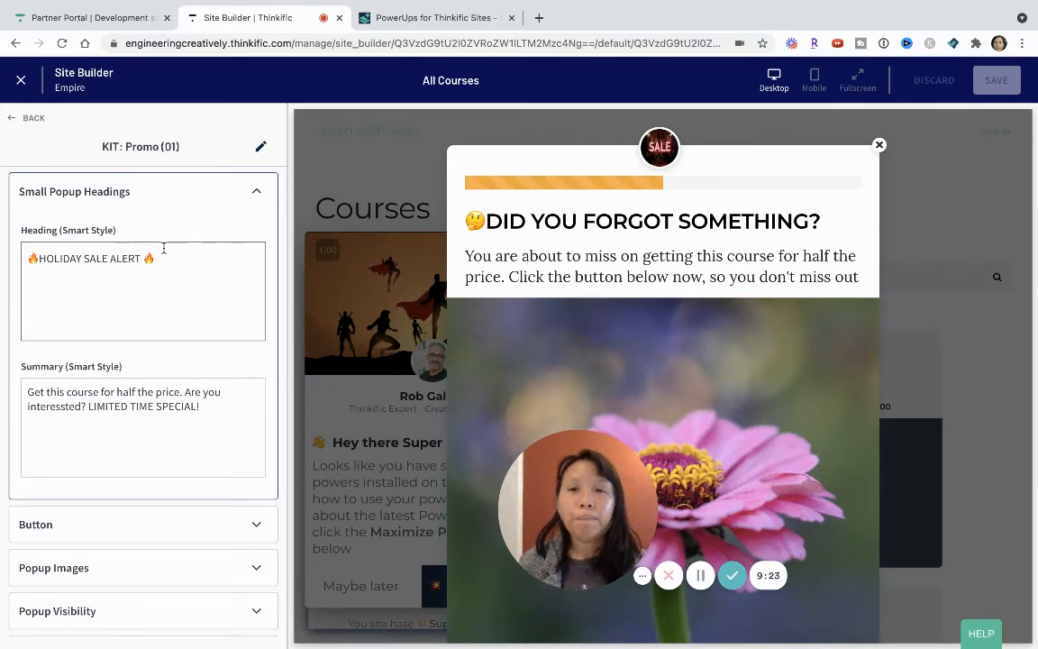
{"action": "scroll", "coordinate": [92, 268], "scroll_direction": "up", "scroll_amount": 1}
{"action": "scroll", "coordinate": [92, 268], "scroll_direction": "down", "scroll_amount": 1}
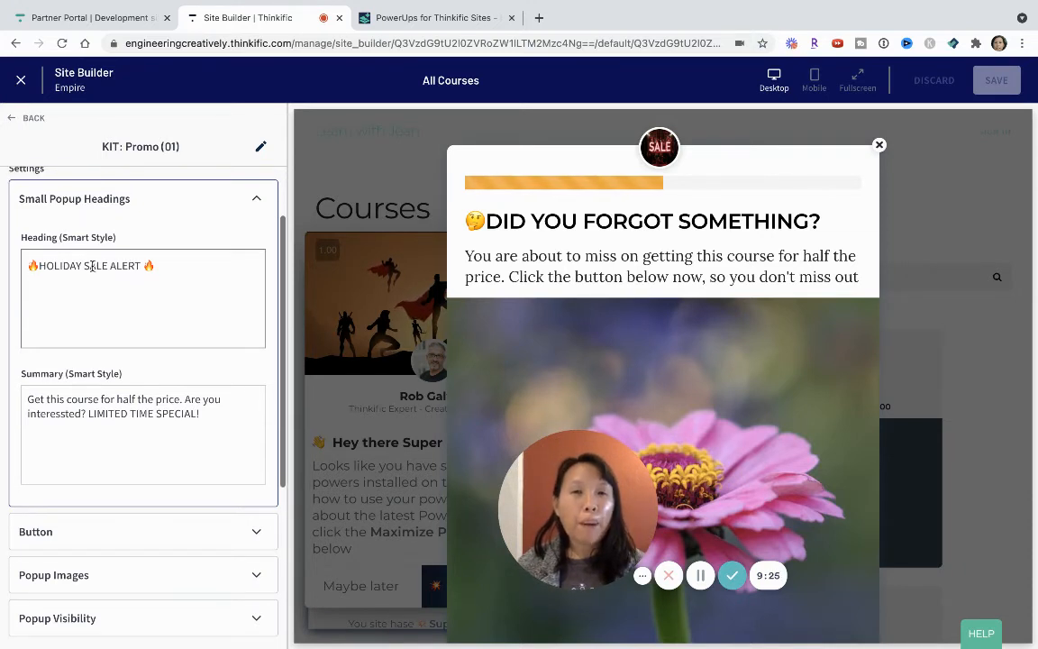
- Replace HOLIDAY with THANKSGIVING GRATITUDE in the small popup's heading, keeping SALE ALERT and the fire emojis
{"action": "left_click", "coordinate": [143, 267]}
{"action": "key", "text": "BackSpace"}
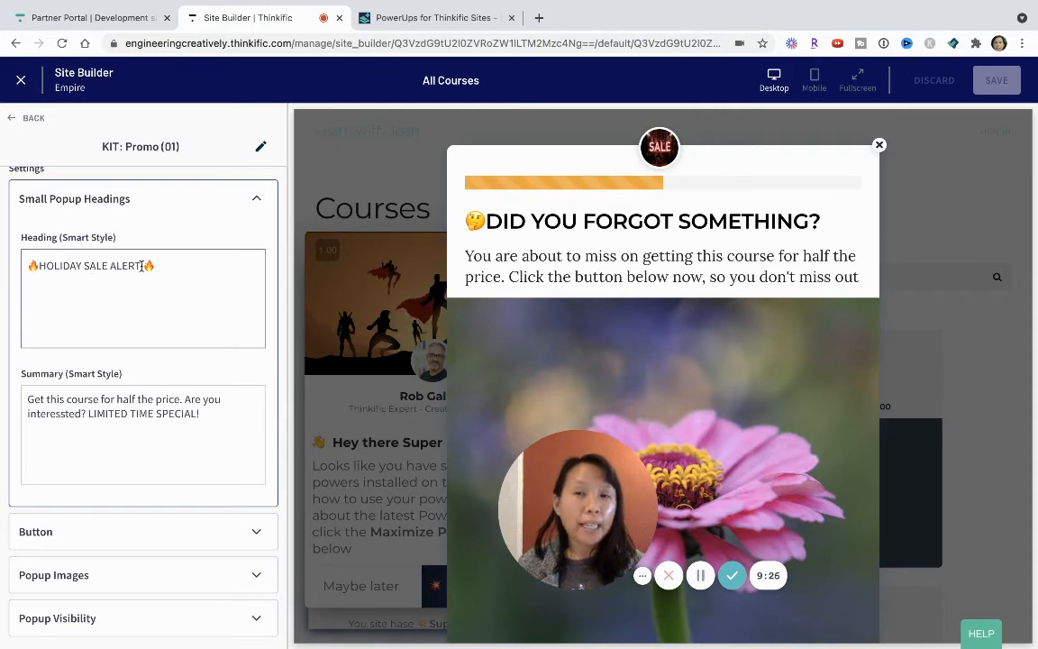
{"action": "left_click", "coordinate": [84, 267]}
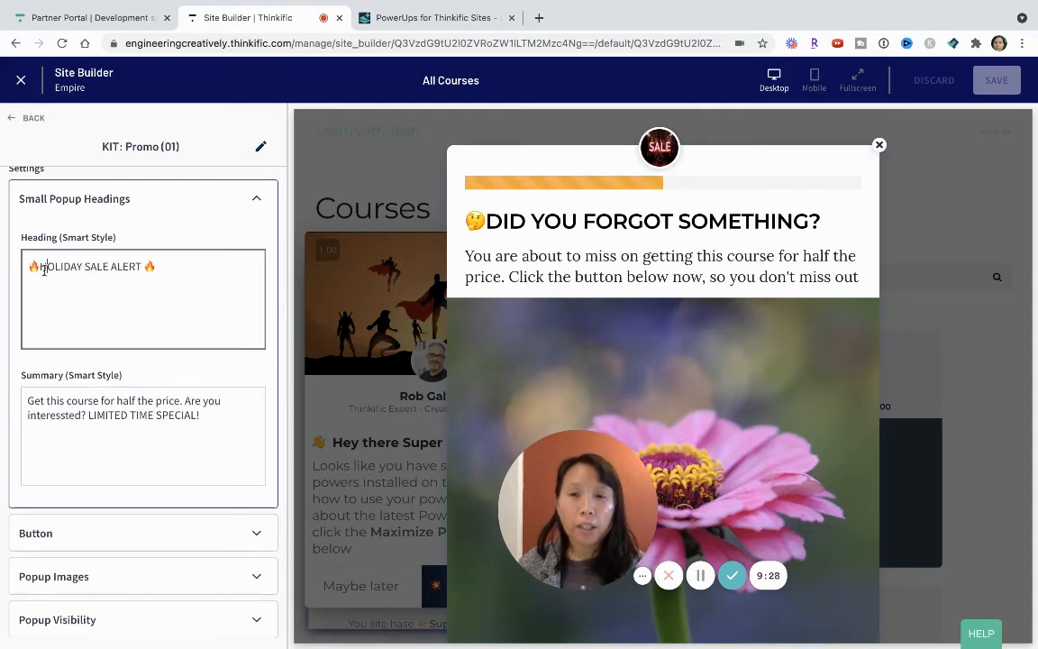
{"action": "left_click_drag", "start_coordinate": [82, 267], "coordinate": [40, 268]}
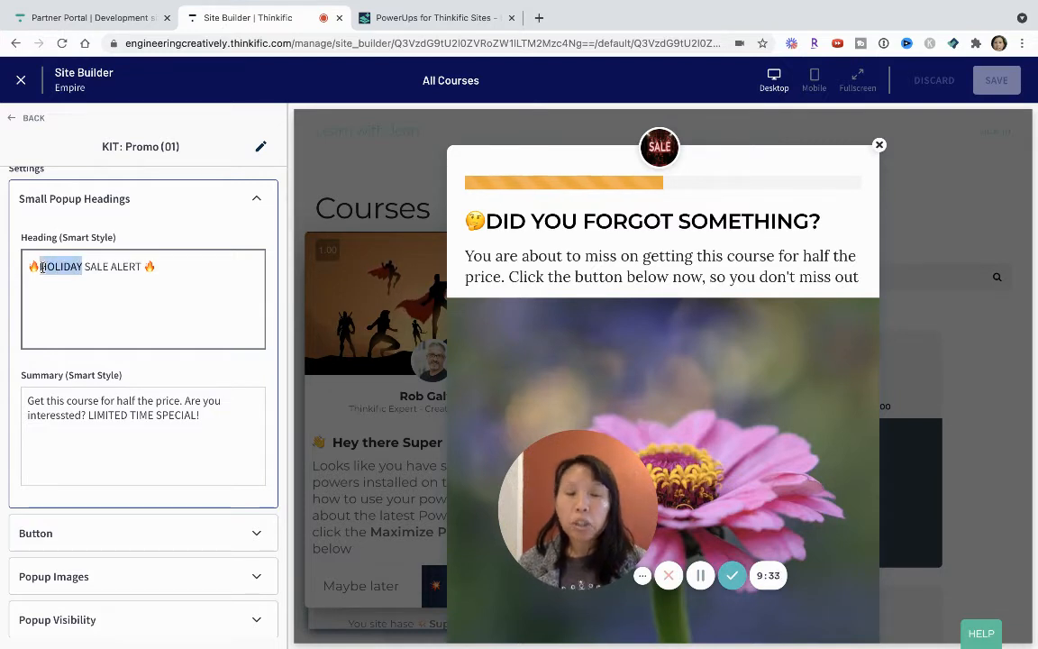
{"action": "type", "text": "THANK"}
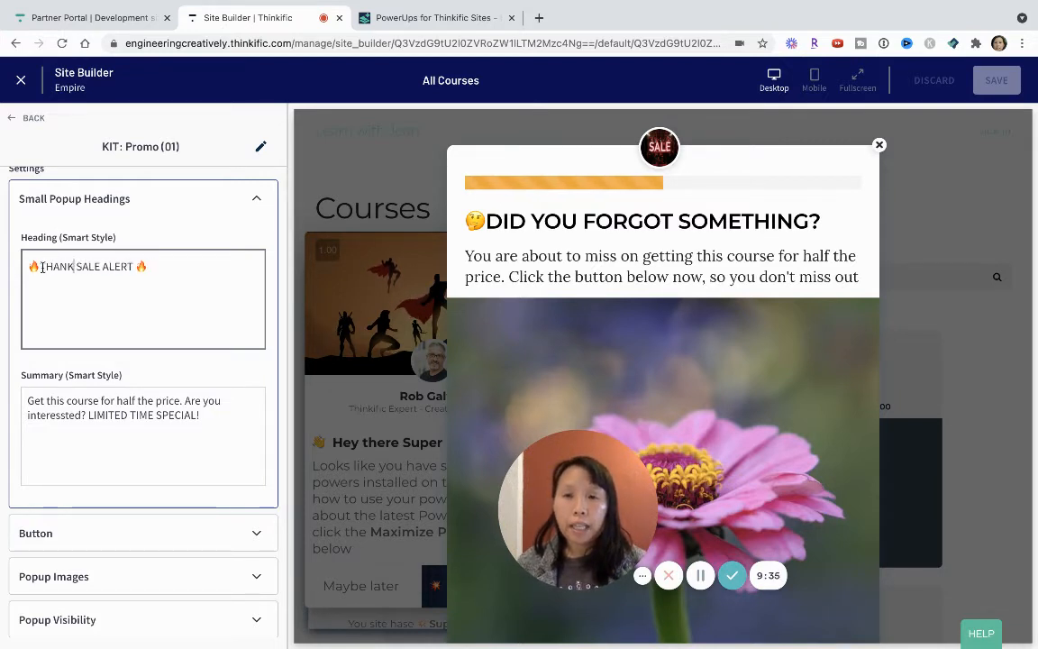
{"action": "type", "text": "SGIVING GRAT"}
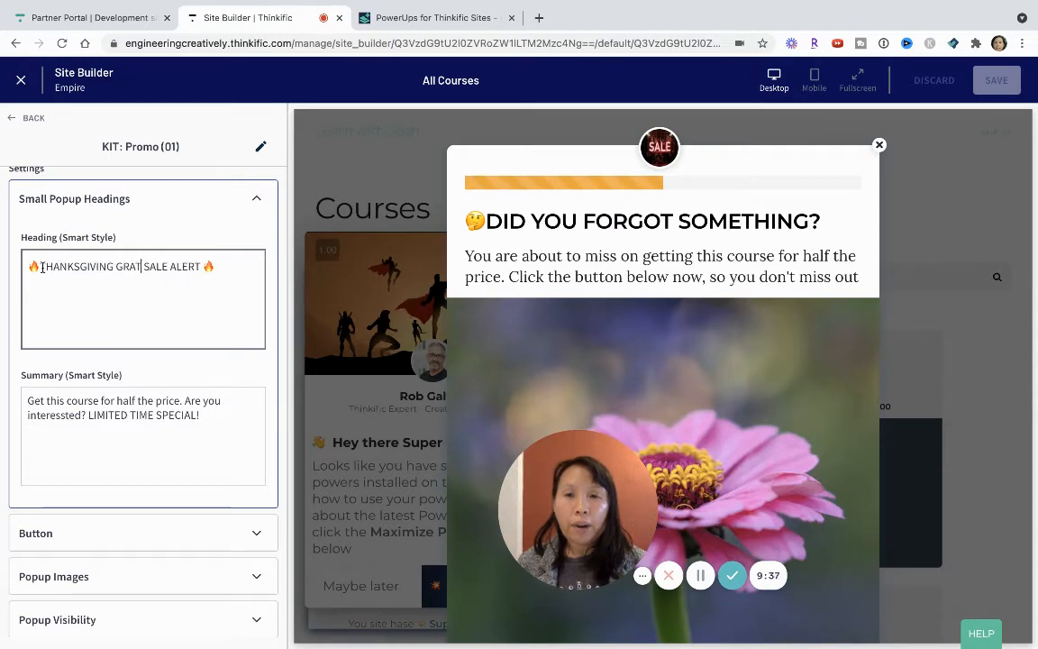
{"action": "type", "text": "ITUDE"}
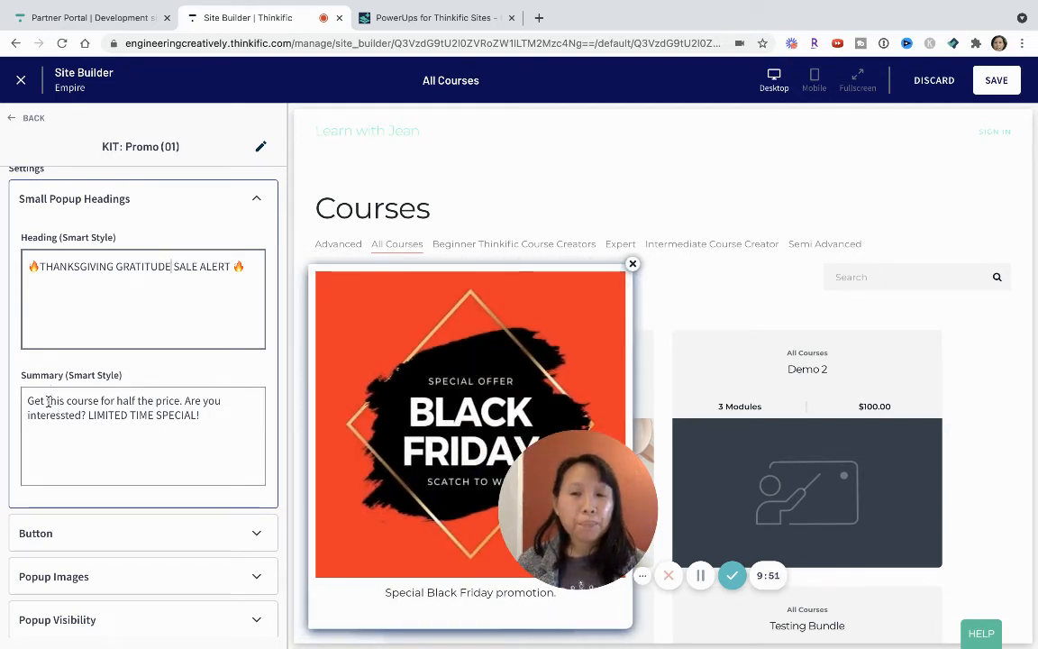
- Correct the misspelled word in the small popup's summary to "interested"
{"action": "scroll", "coordinate": [47, 401], "scroll_direction": "down", "scroll_amount": 1}
{"action": "left_click", "coordinate": [54, 374]}
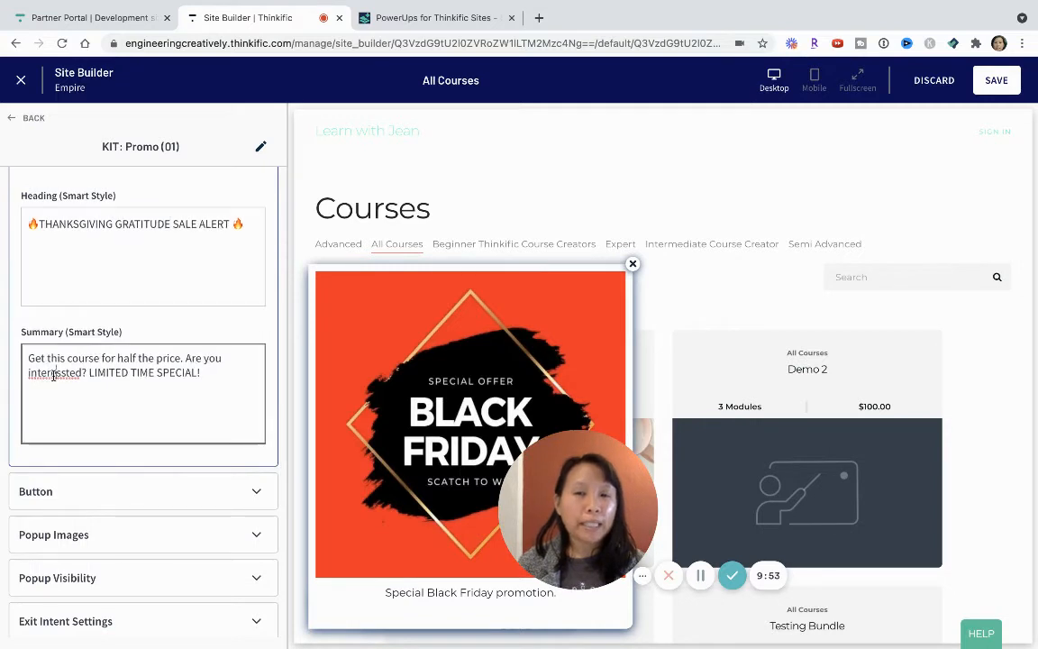
{"action": "left_click", "coordinate": [64, 376]}
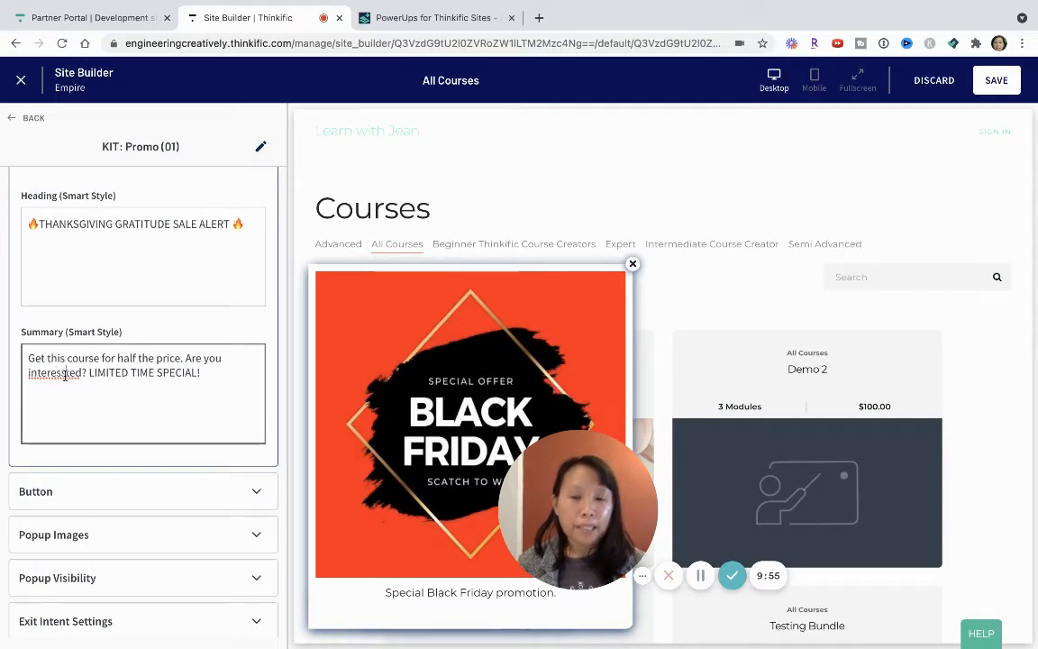
{"action": "key", "text": "BackSpace"}
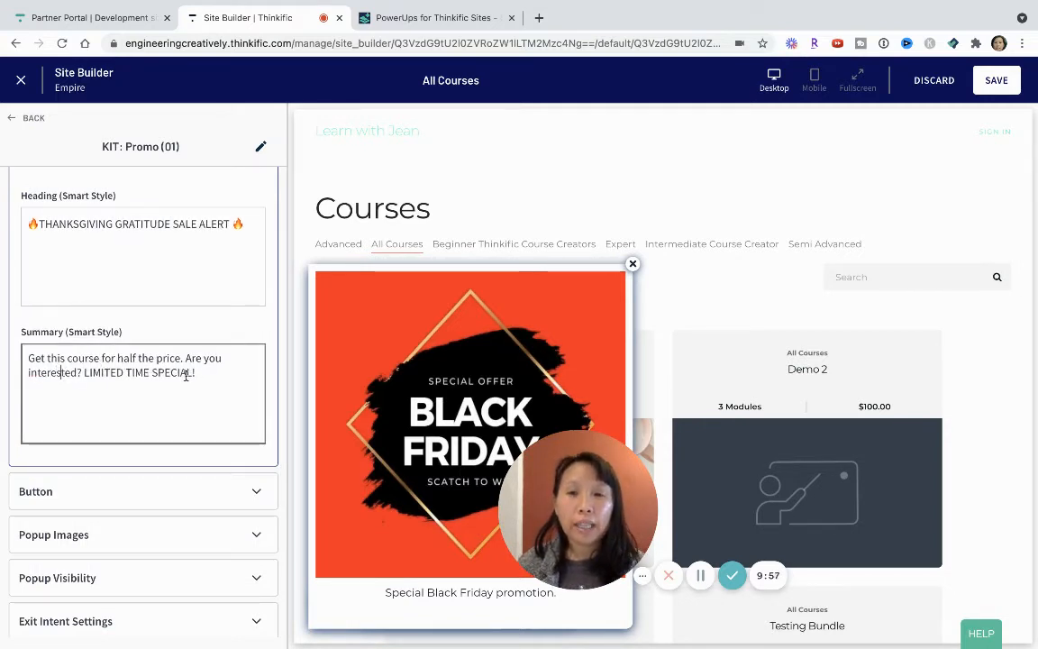
- Change the end of the small popup's summary to "LIMITED TIME OFFER!"
{"action": "key", "text": "BackSpace"}
{"action": "key", "text": "BackSpace"}
{"action": "key", "text": "BackSpace"}
{"action": "key", "text": "BackSpace"}
{"action": "key", "text": "BackSpace"}
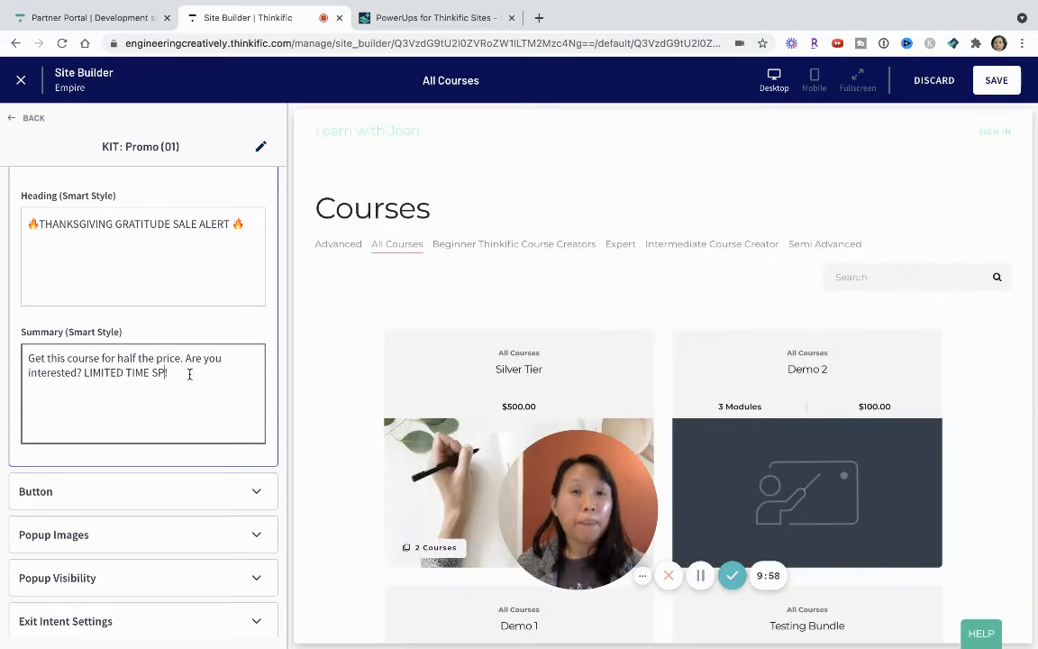
{"action": "key", "text": "BackSpace"}
{"action": "key", "text": "BackSpace"}
{"action": "type", "text": "OFFER"}
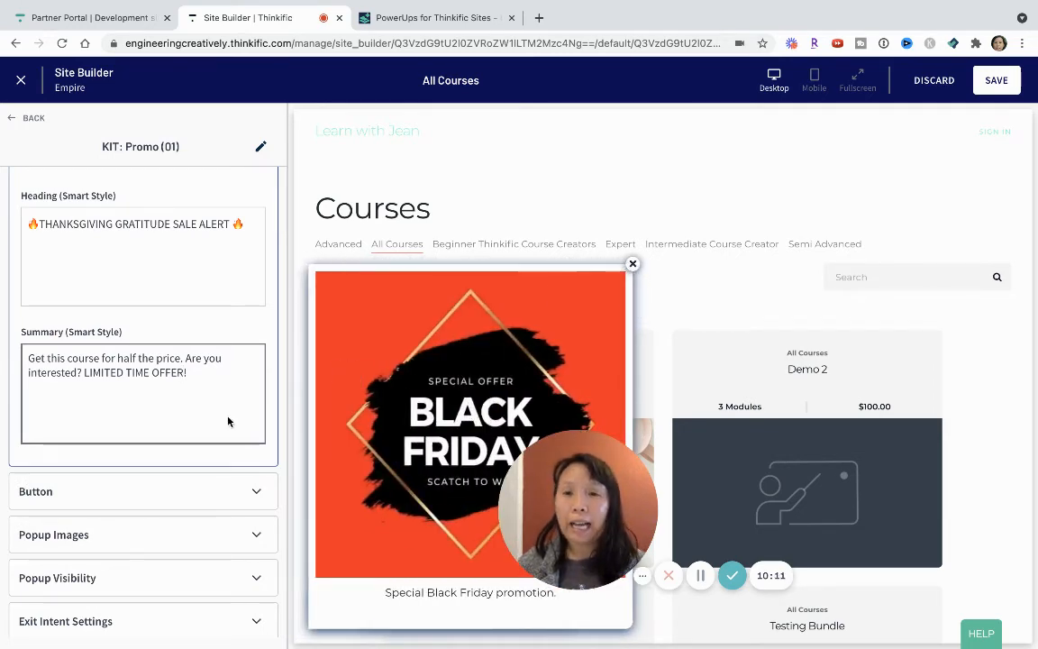
- Expand the Button settings group and set the popup's button text to "Yes! GIVE IT TO ME!"
{"action": "scroll", "coordinate": [111, 500], "scroll_direction": "down", "scroll_amount": 3}
{"action": "left_click", "coordinate": [106, 389]}
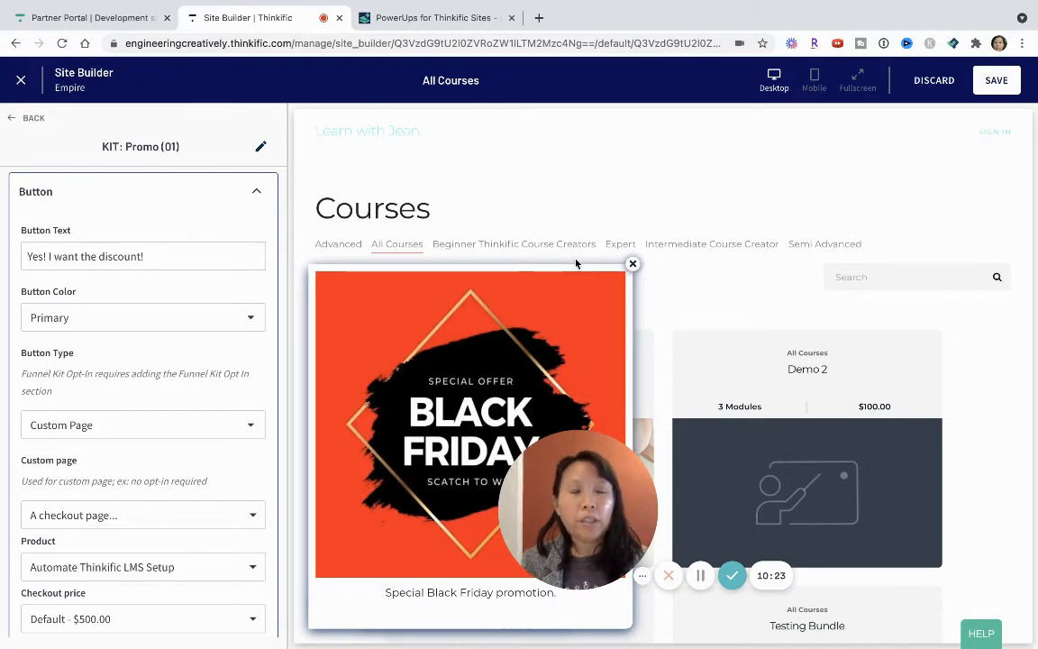
{"action": "left_click", "coordinate": [586, 283]}
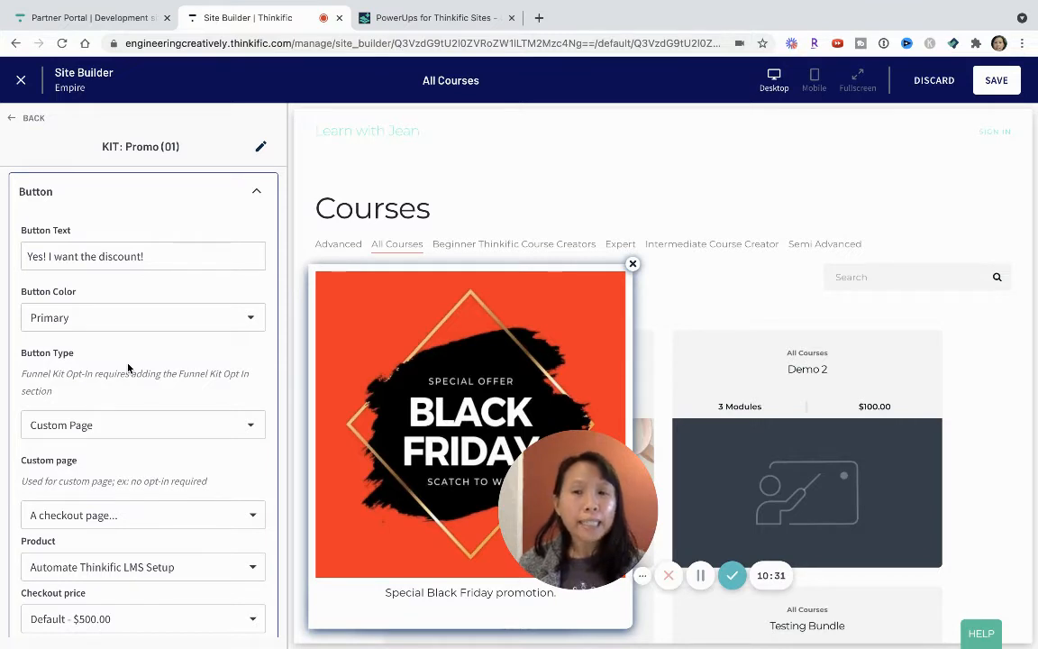
{"action": "left_click", "coordinate": [163, 257]}
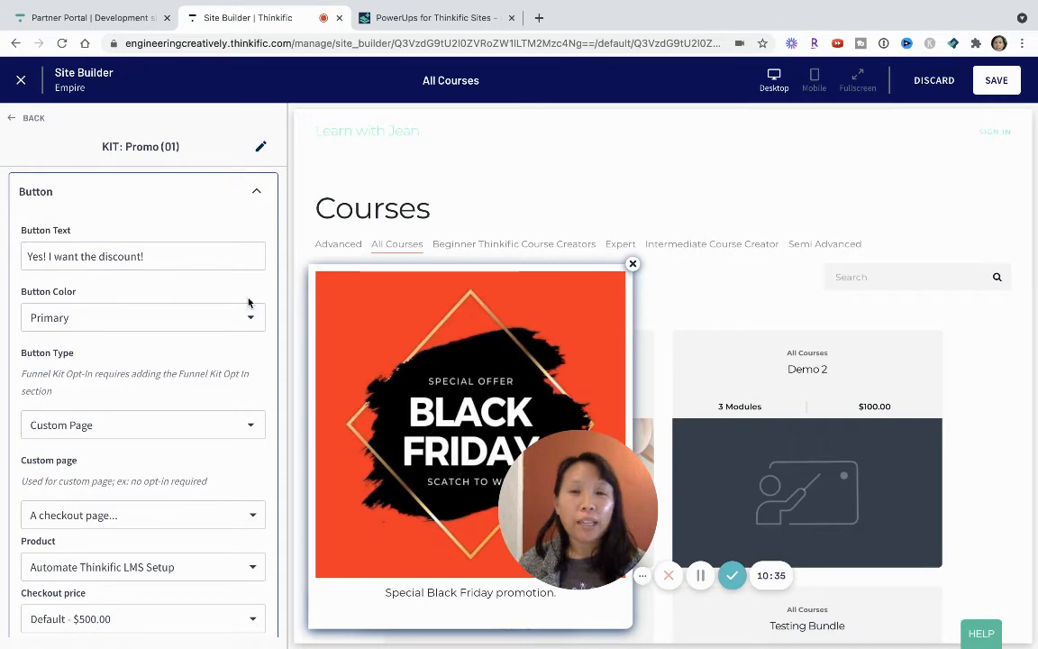
{"action": "left_click_drag", "start_coordinate": [155, 258], "coordinate": [54, 256]}
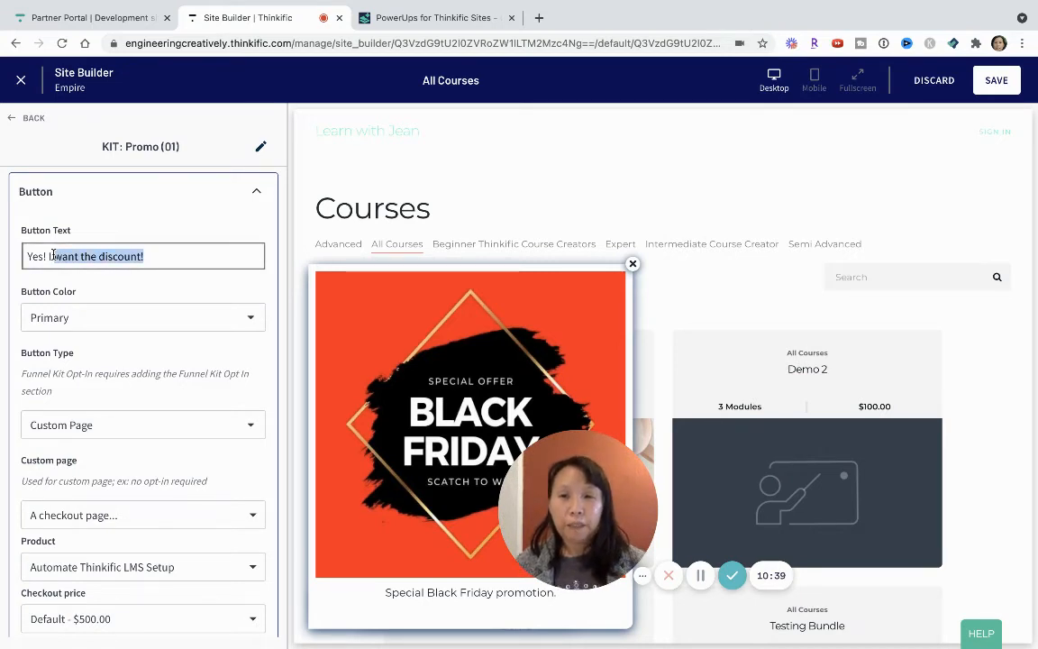
{"action": "key", "text": "BackSpace"}
{"action": "key", "text": "BackSpace"}
{"action": "key", "text": "BackSpace"}
{"action": "type", "text": "Gi"}
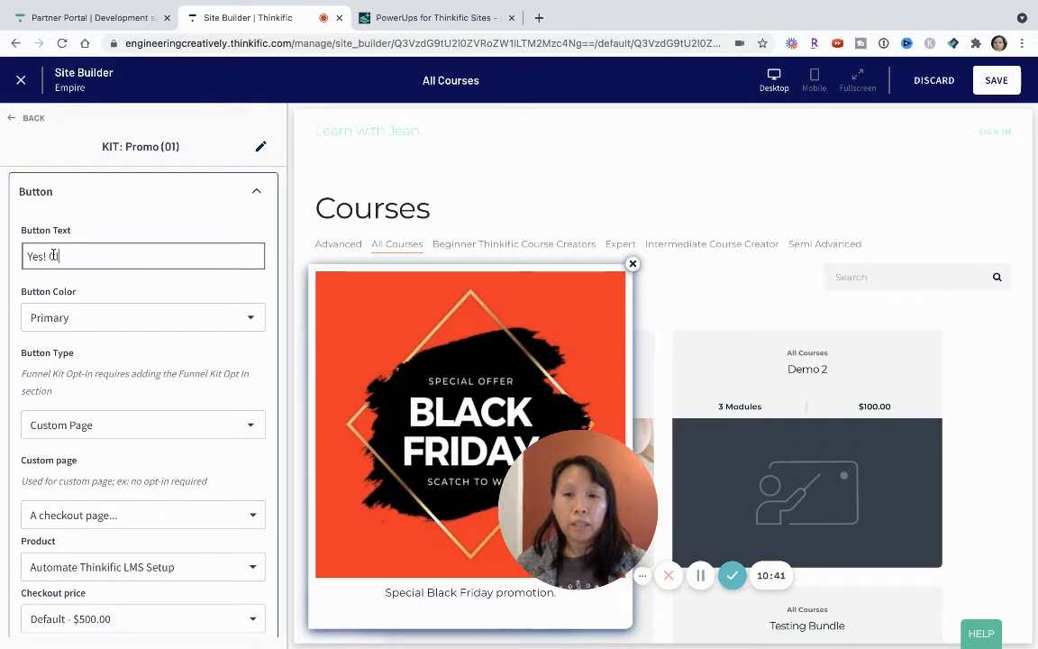
{"action": "type", "text": "VE IT TO ME!"}
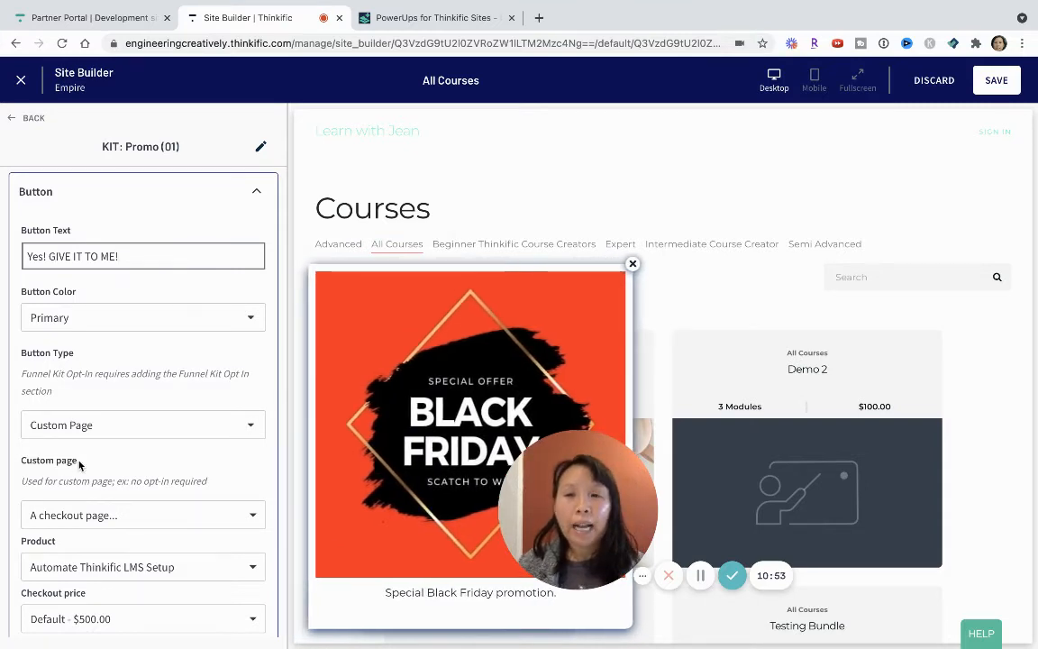
- Review the popup button's color, type, product and checkout price settings, and view the available custom page destinations without changing them
{"action": "scroll", "coordinate": [77, 461], "scroll_direction": "down", "scroll_amount": 2}
{"action": "scroll", "coordinate": [168, 275], "scroll_direction": "up", "scroll_amount": 1}
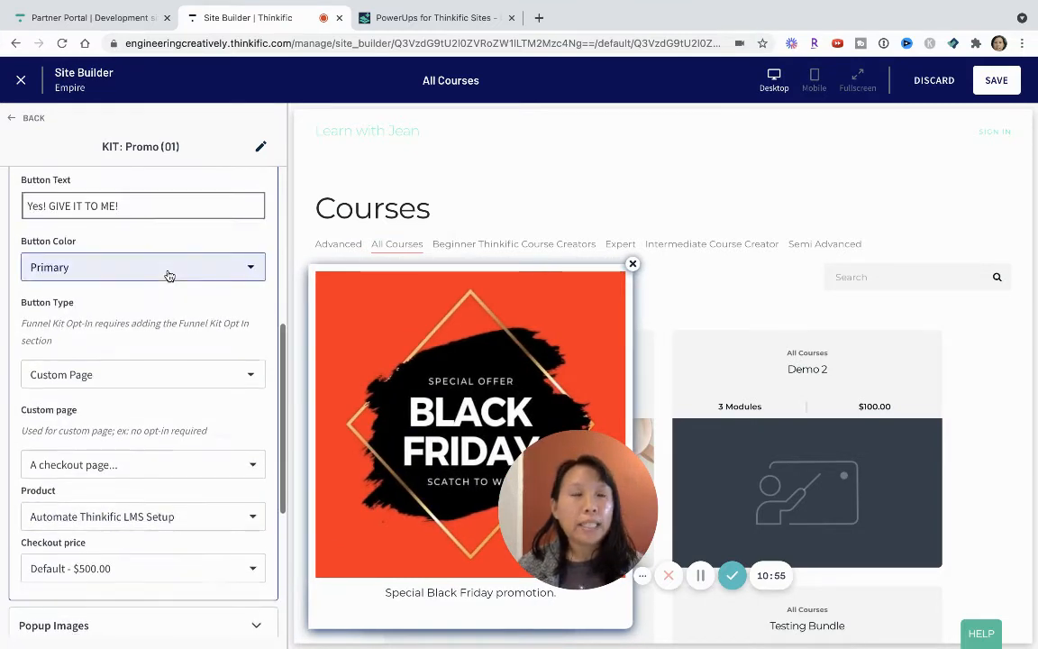
{"action": "scroll", "coordinate": [168, 275], "scroll_direction": "down", "scroll_amount": 2}
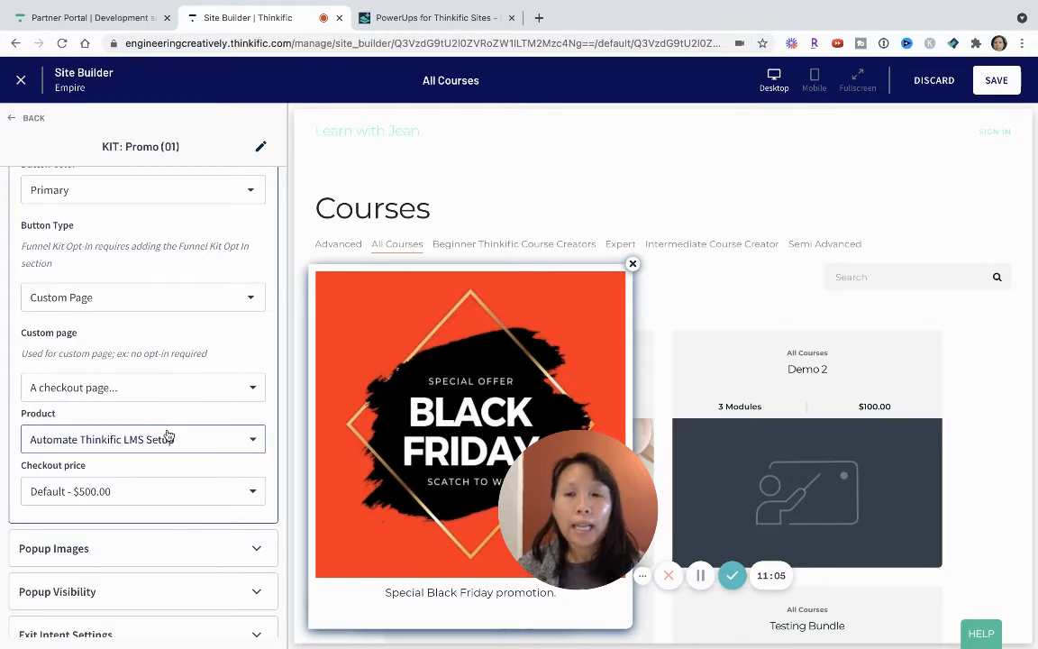
{"action": "left_click", "coordinate": [141, 388]}
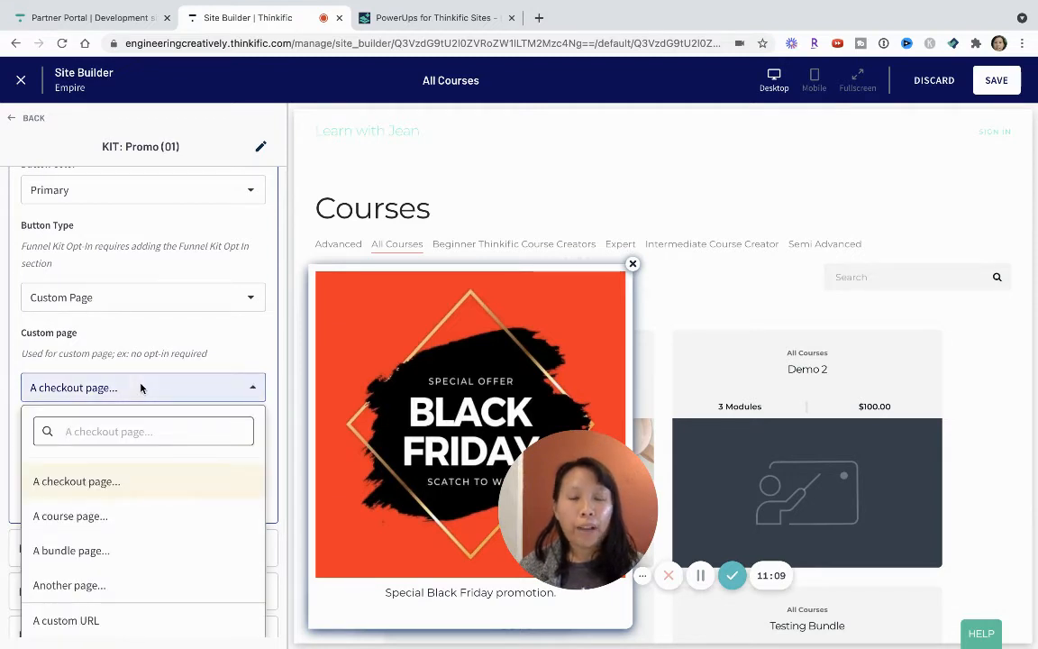
{"action": "left_click", "coordinate": [139, 388]}
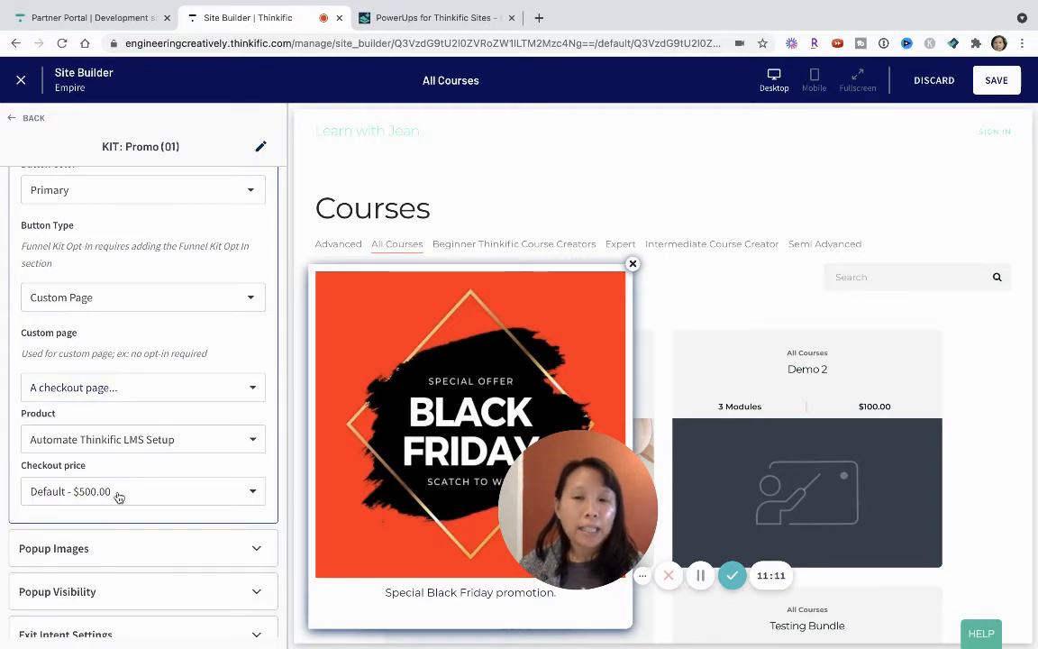
{"action": "scroll", "coordinate": [149, 450], "scroll_direction": "down", "scroll_amount": 3}
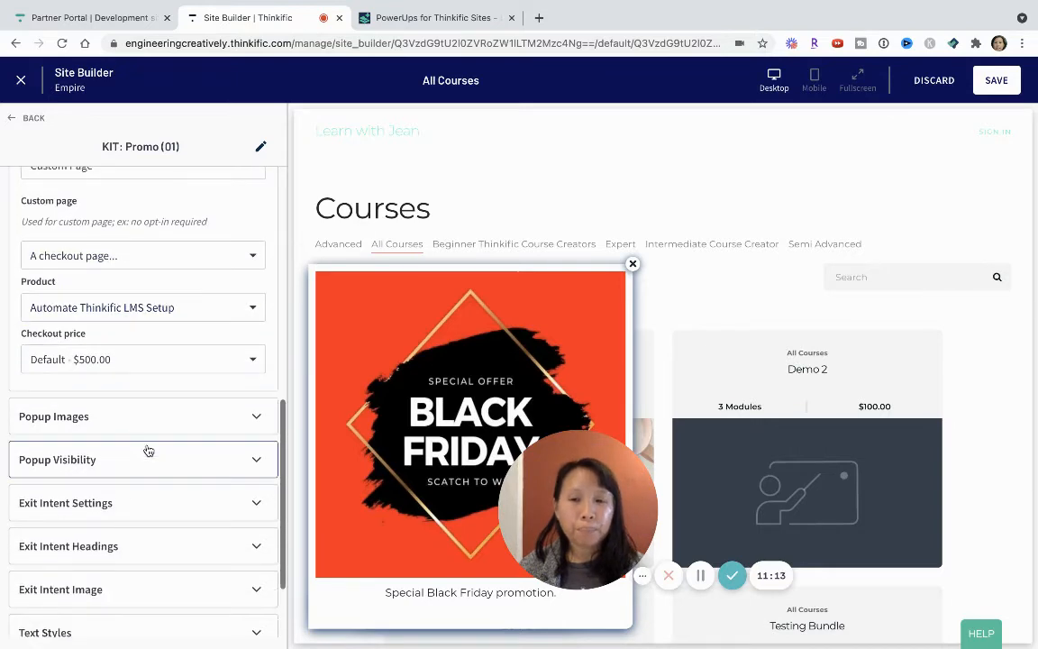
- Expand Popup Images, check the upload sources for the SALE image including Link (URL), and close the uploader without adding a file
{"action": "scroll", "coordinate": [148, 451], "scroll_direction": "down", "scroll_amount": 2}
{"action": "left_click", "coordinate": [142, 336]}
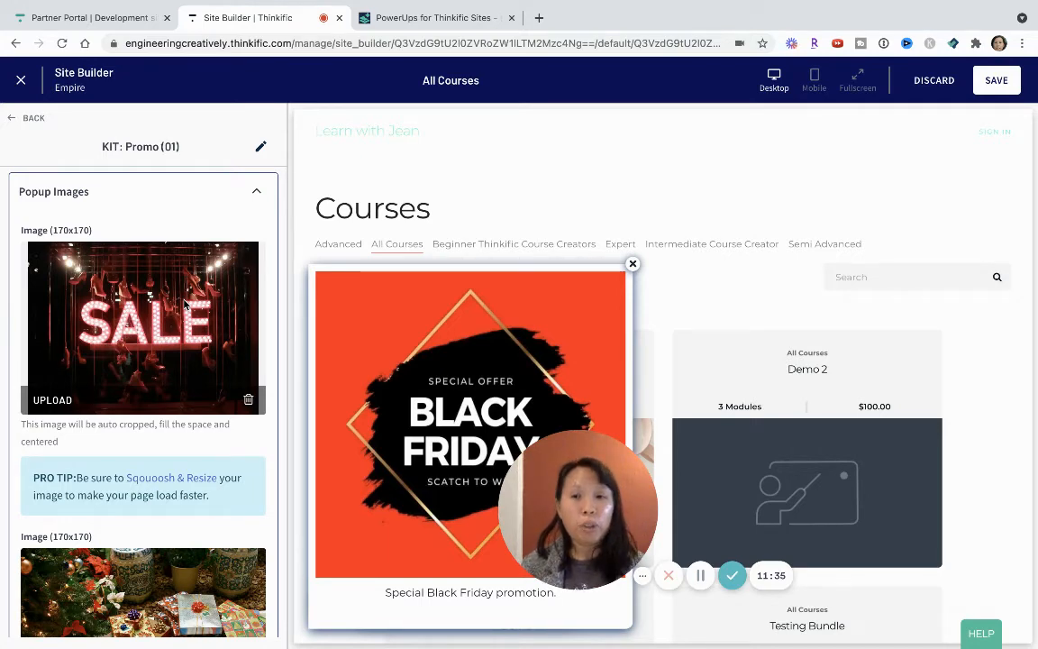
{"action": "scroll", "coordinate": [121, 505], "scroll_direction": "down", "scroll_amount": 3}
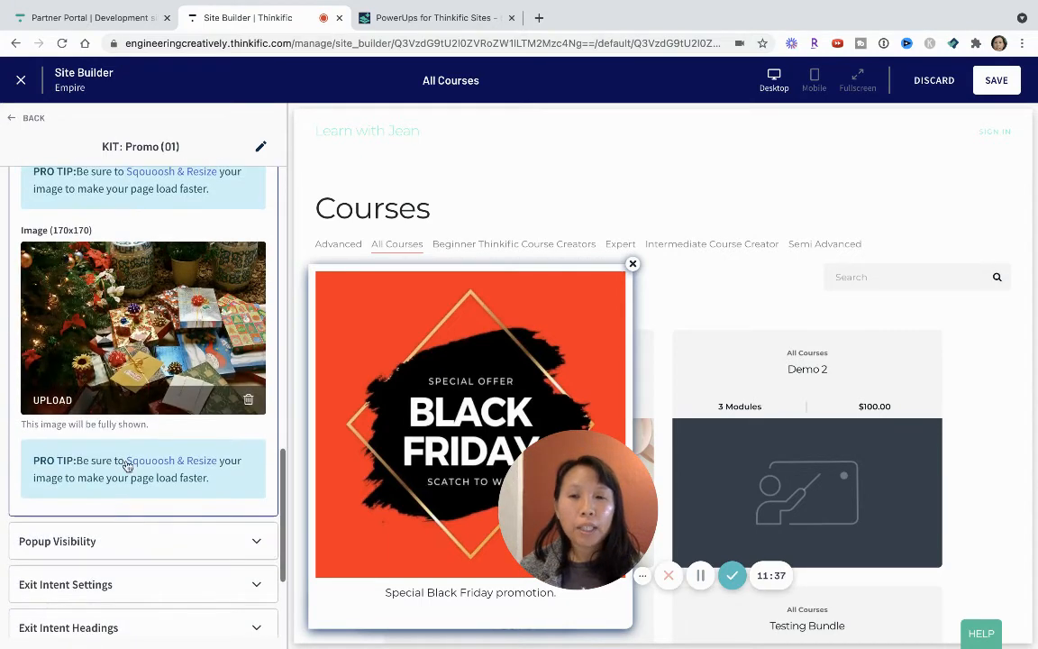
{"action": "scroll", "coordinate": [126, 465], "scroll_direction": "up", "scroll_amount": 5}
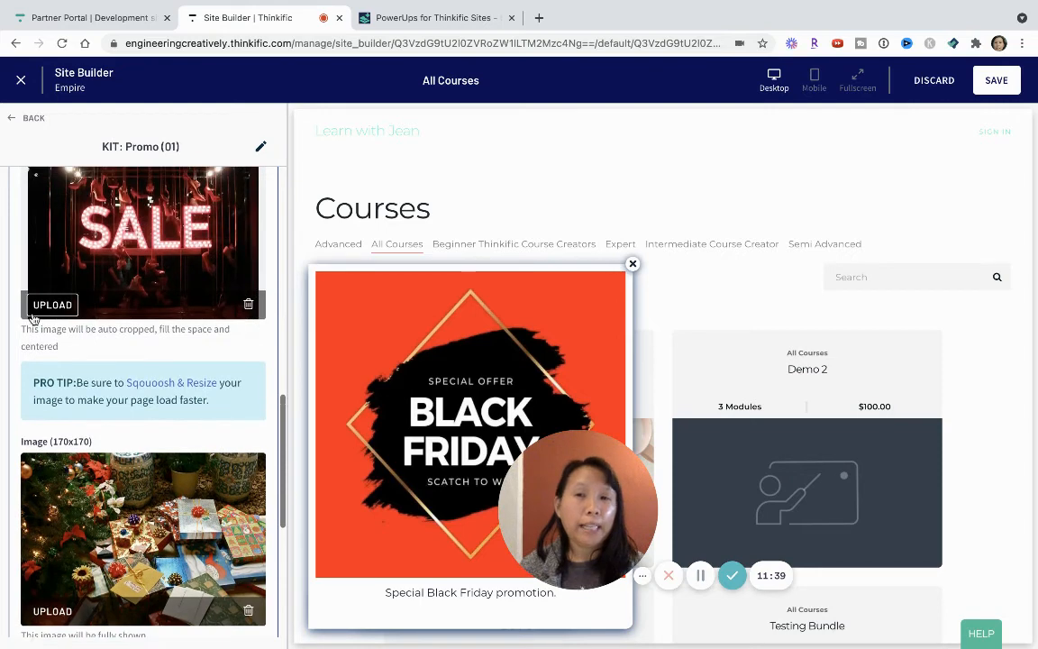
{"action": "left_click", "coordinate": [52, 303]}
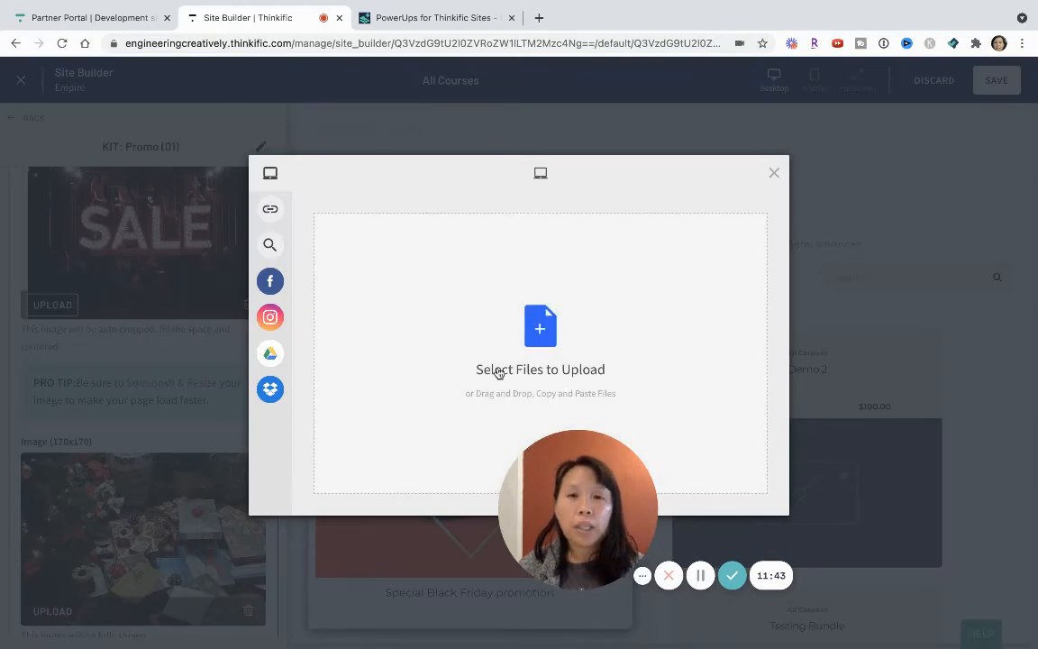
{"action": "mouse_move", "coordinate": [275, 394]}
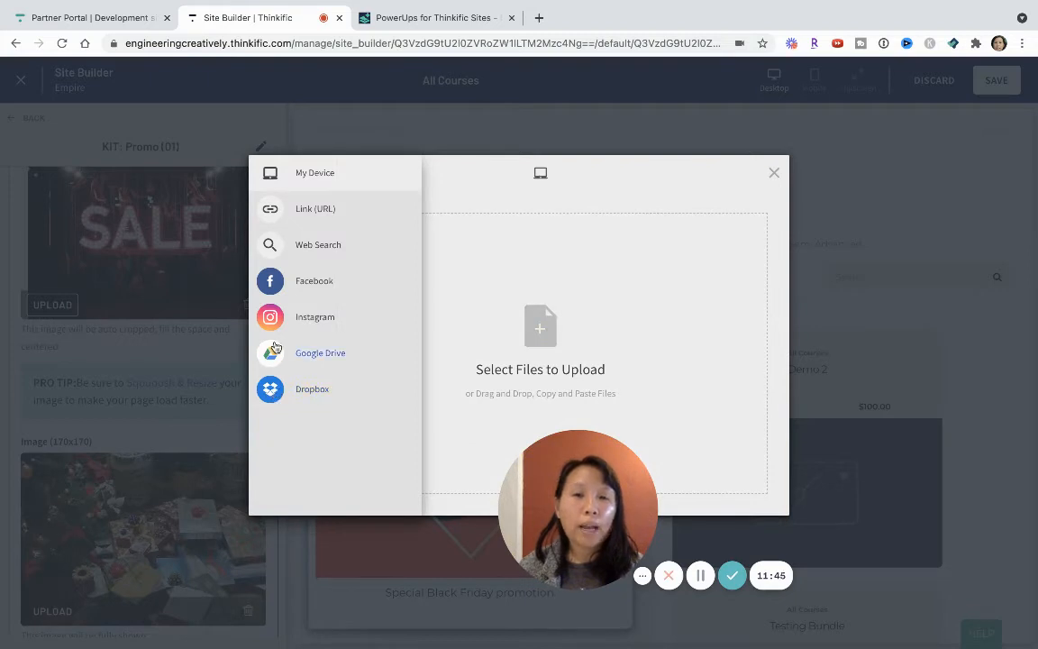
{"action": "left_click", "coordinate": [309, 211]}
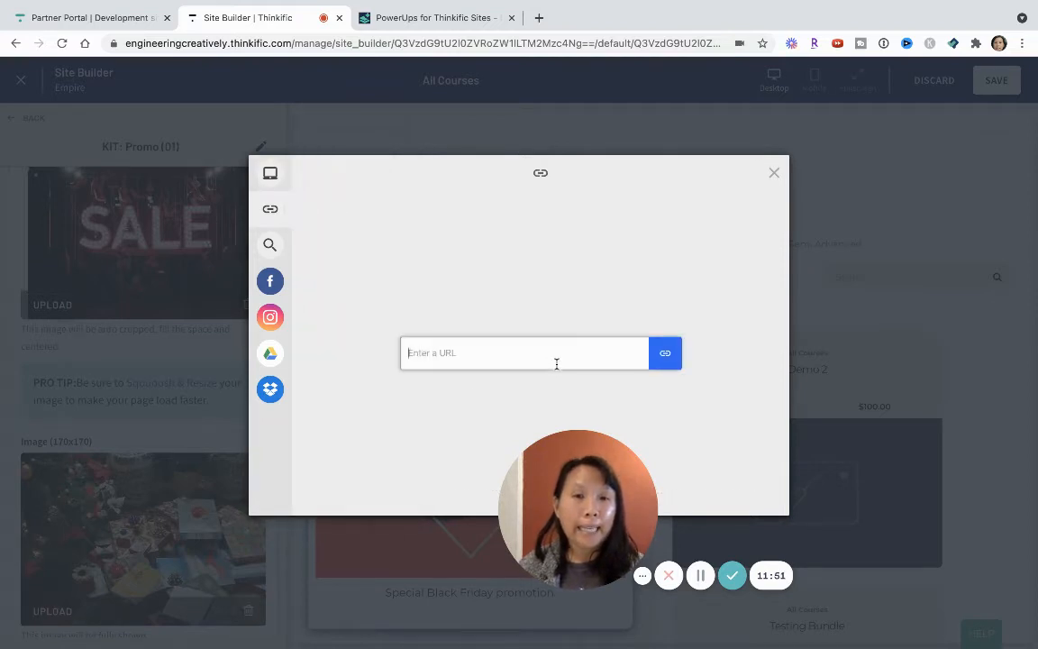
{"action": "left_click", "coordinate": [775, 173]}
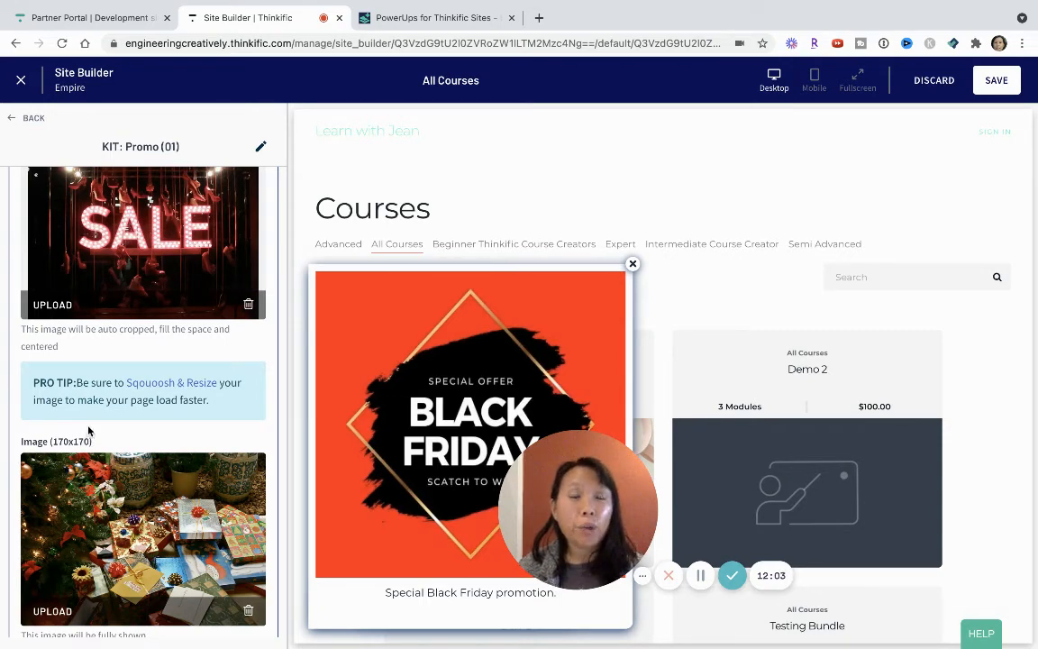
- Expand Popup Visibility, turn "Show the popup always" off and back on, and look over the remaining settings groups
{"action": "scroll", "coordinate": [94, 469], "scroll_direction": "down", "scroll_amount": 5}
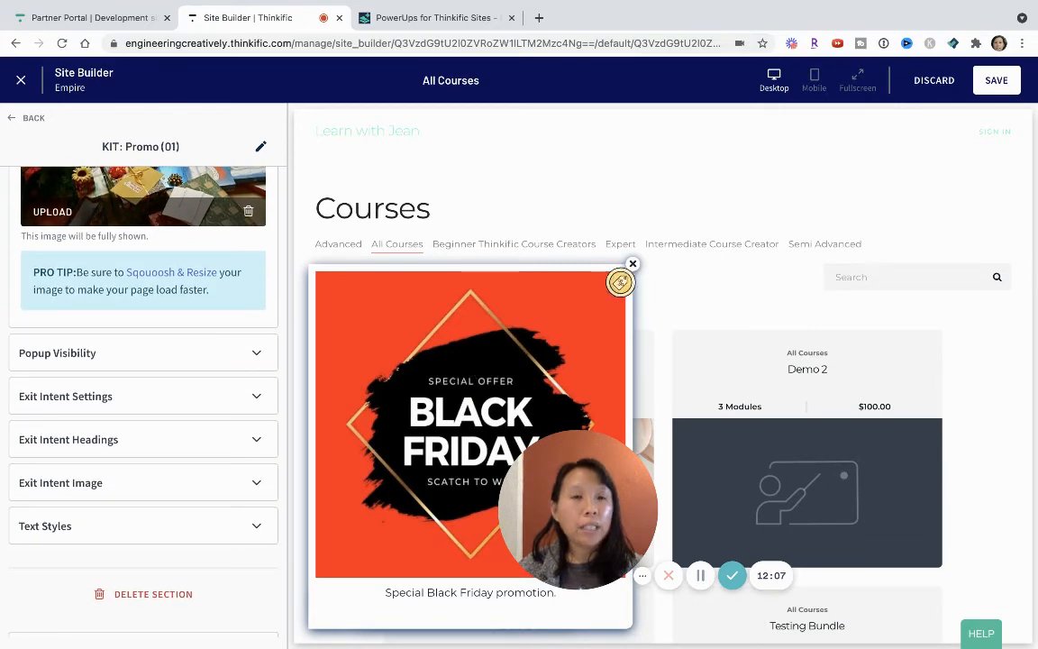
{"action": "left_click", "coordinate": [134, 353]}
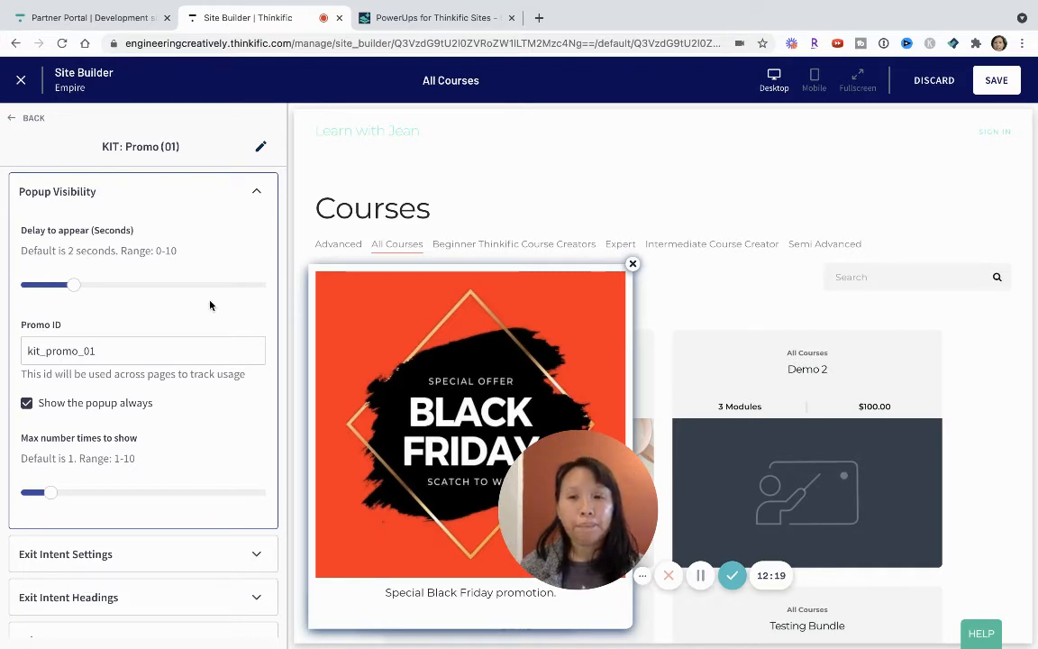
{"action": "left_click", "coordinate": [26, 404]}
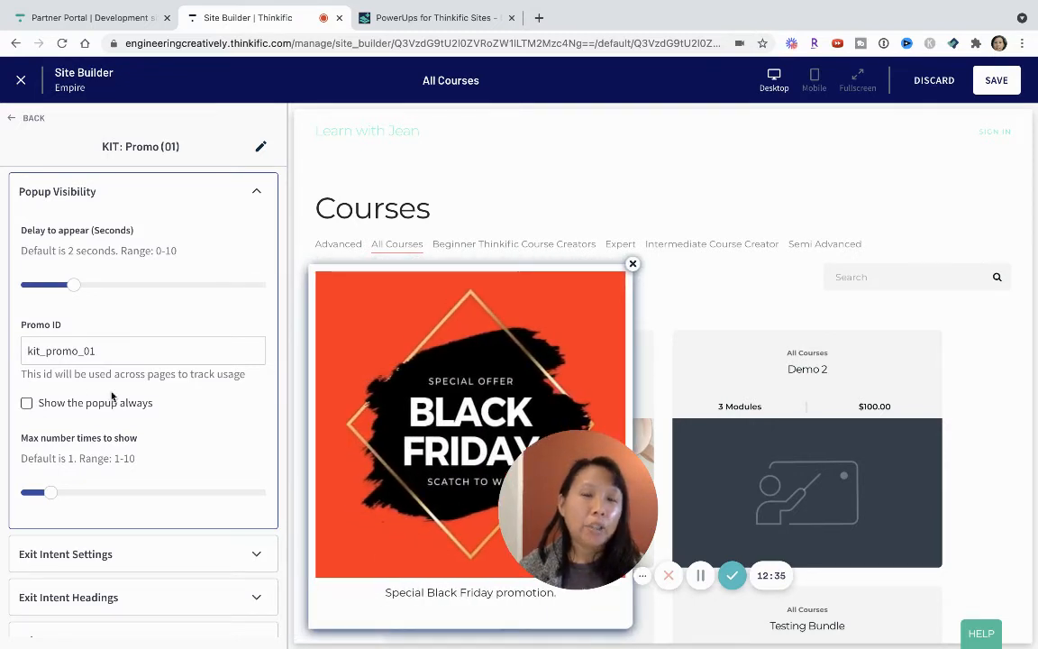
{"action": "left_click", "coordinate": [27, 403]}
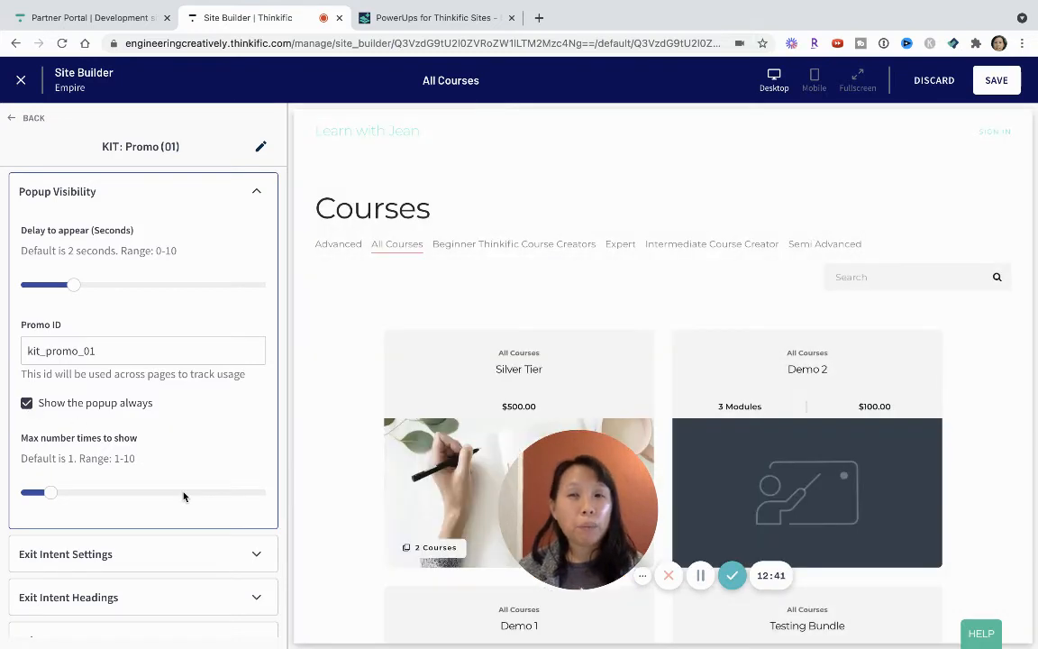
{"action": "scroll", "coordinate": [183, 495], "scroll_direction": "down", "scroll_amount": 2}
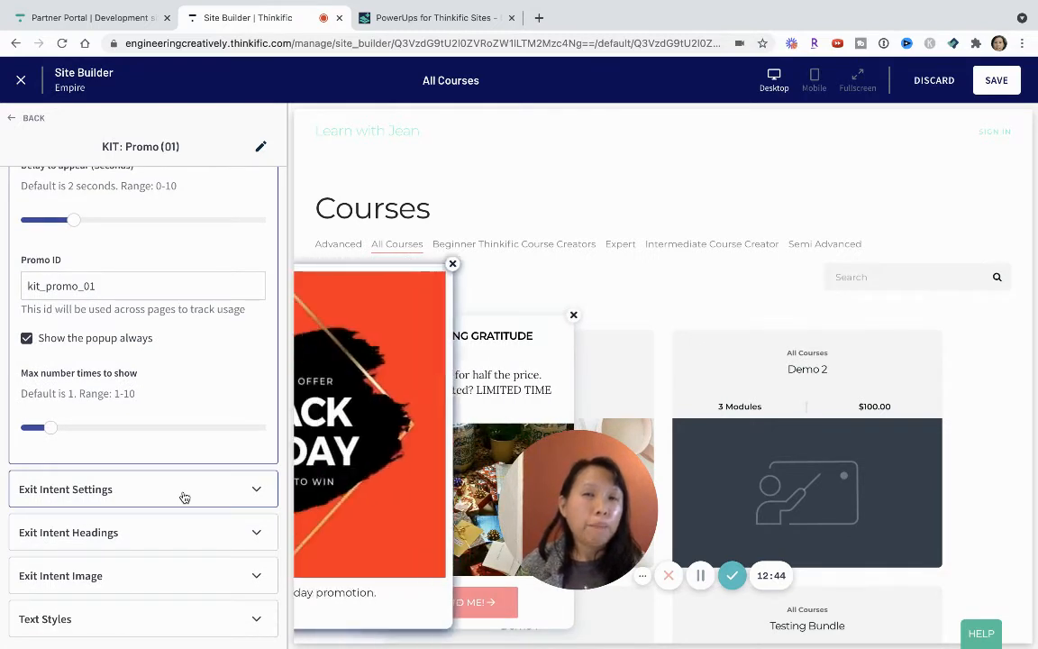
{"action": "scroll", "coordinate": [160, 454], "scroll_direction": "down", "scroll_amount": 3}
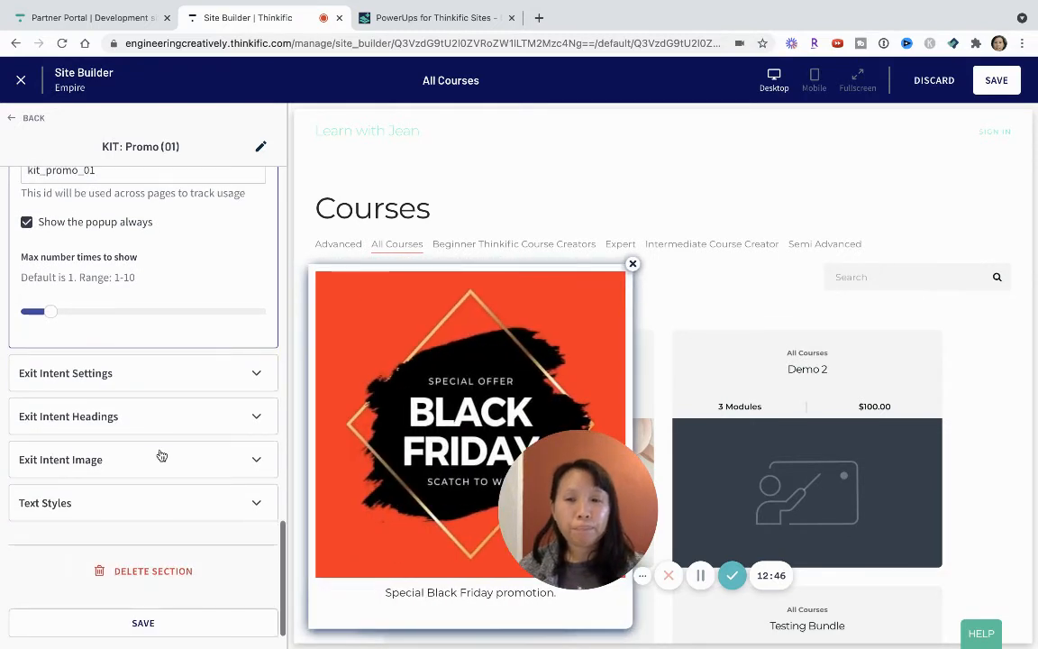
- Expand the Exit Intent Settings group and review the Use Exit Intent, Use Progress Bar and timing options
{"action": "left_click", "coordinate": [143, 370]}
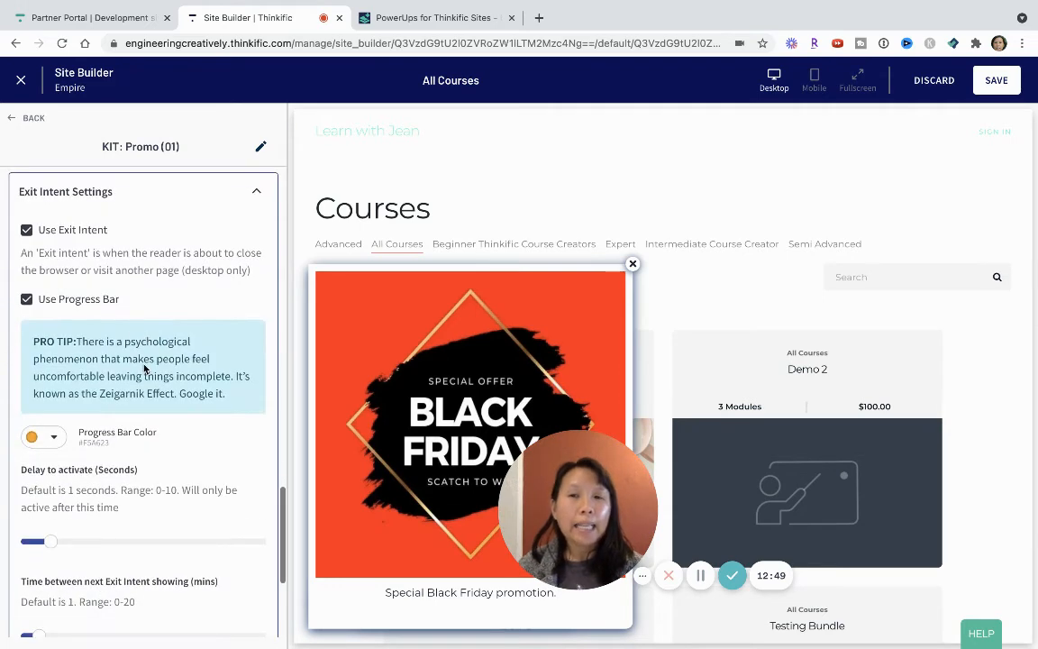
{"action": "scroll", "coordinate": [138, 250], "scroll_direction": "up", "scroll_amount": 1}
{"action": "scroll", "coordinate": [138, 250], "scroll_direction": "up", "scroll_amount": 3}
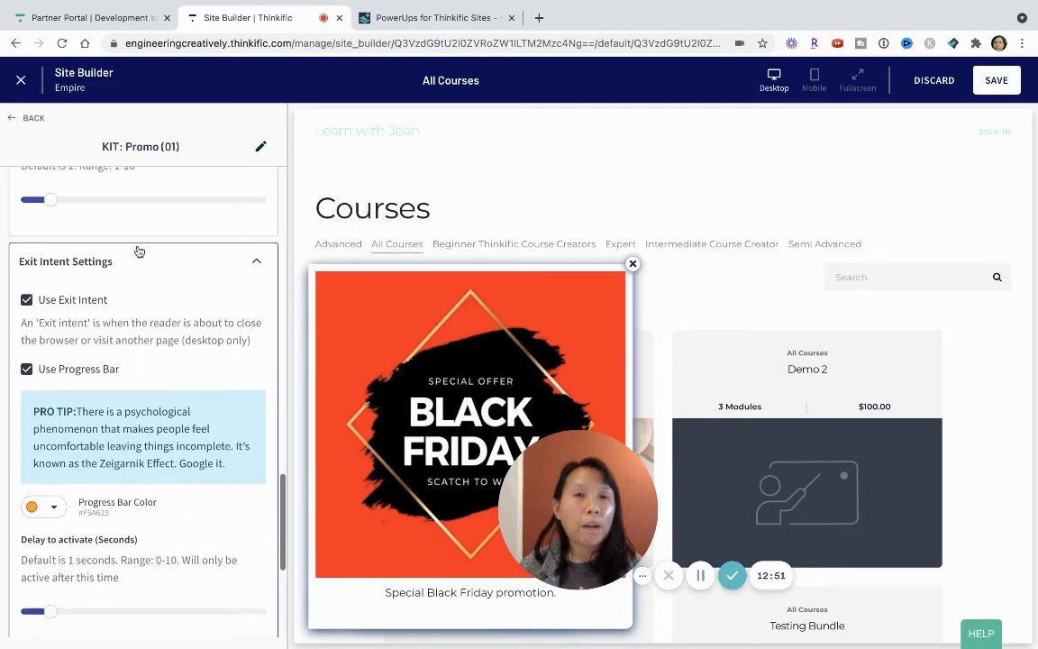
{"action": "scroll", "coordinate": [138, 251], "scroll_direction": "down", "scroll_amount": 2}
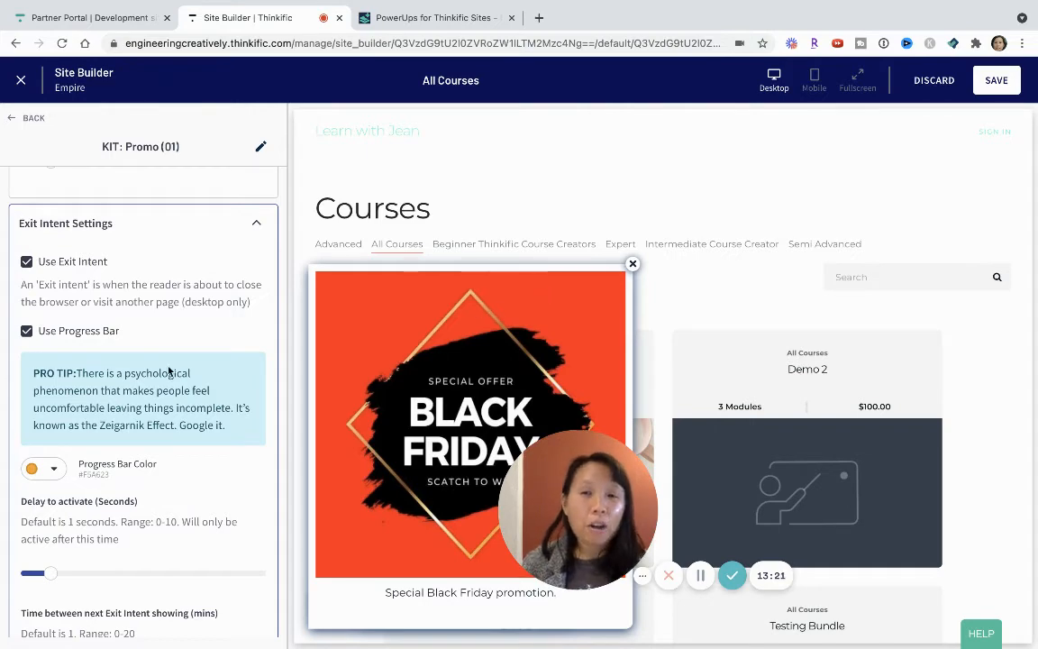
{"action": "left_click", "coordinate": [401, 278]}
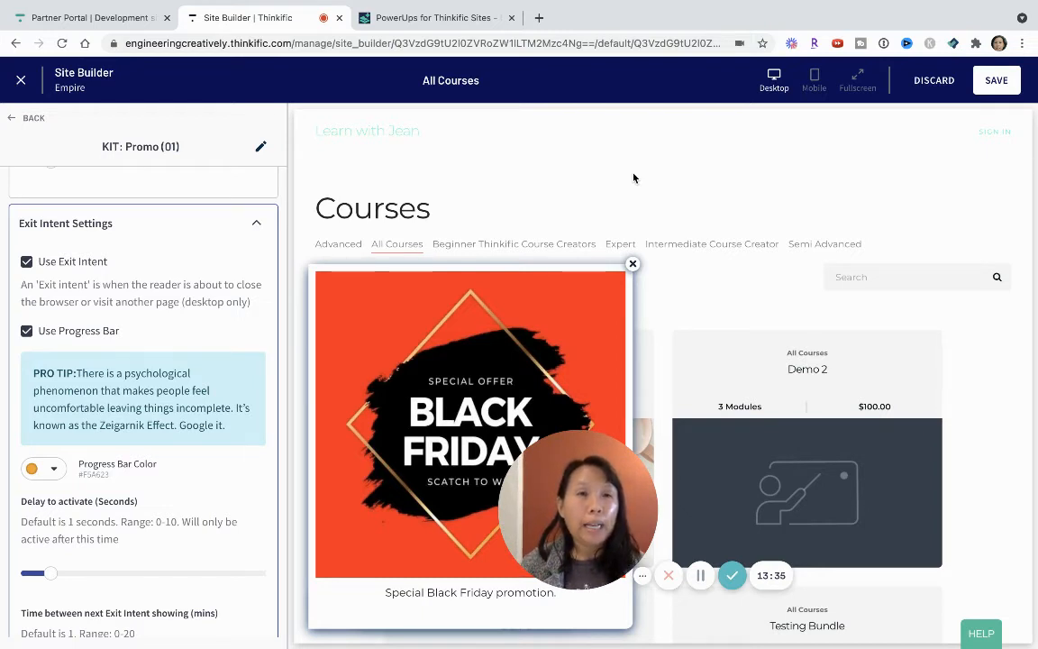
- Try teal #50E3C2 as the exit intent's progress bar color
{"action": "left_click", "coordinate": [36, 472]}
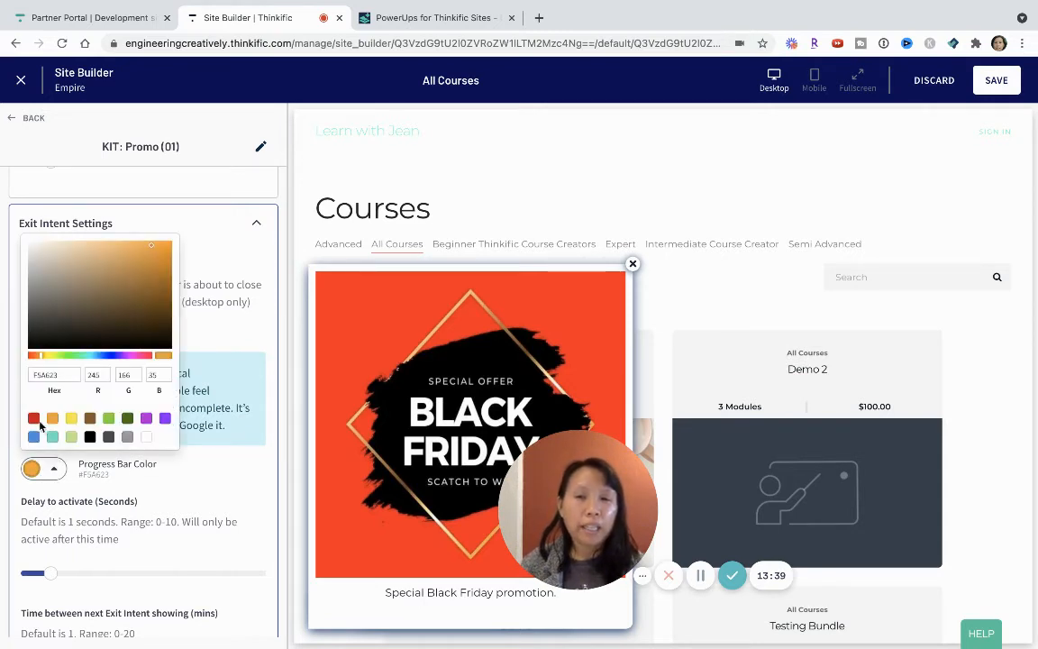
{"action": "left_click", "coordinate": [52, 437]}
{"action": "left_click", "coordinate": [185, 449]}
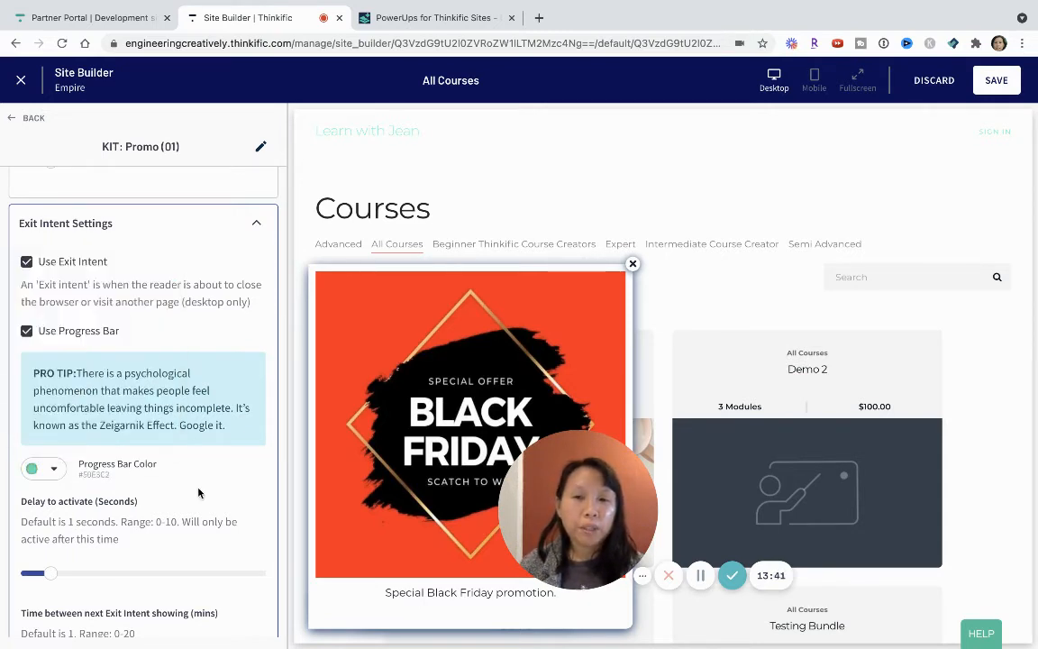
- Set the exit intent's progress bar color to the preset purple #BD10E0
{"action": "left_click", "coordinate": [33, 472]}
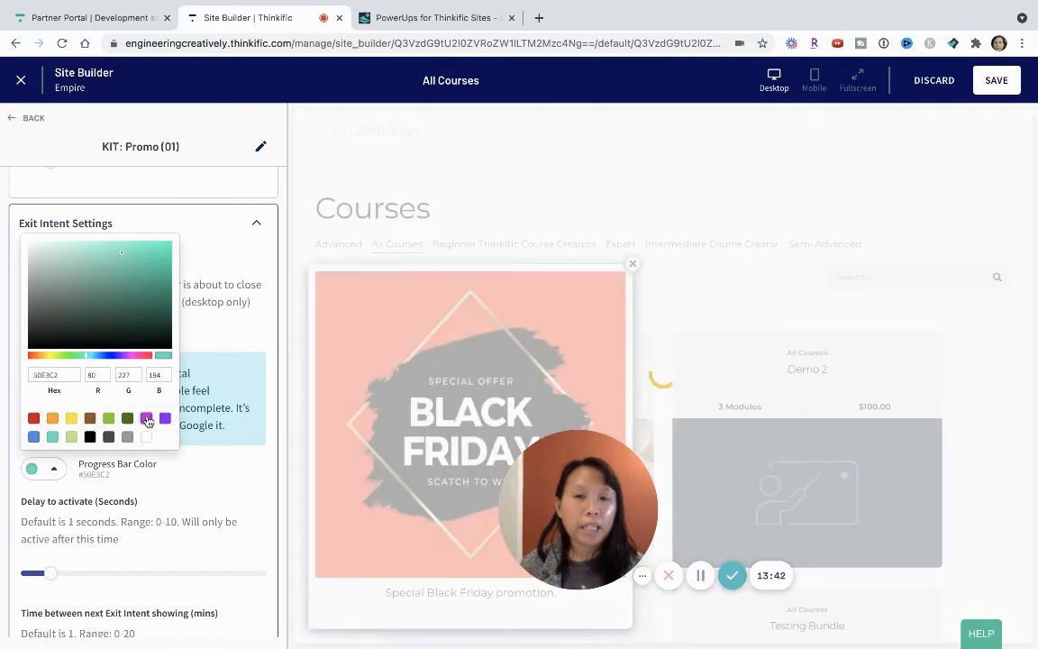
{"action": "left_click", "coordinate": [146, 418]}
{"action": "left_click", "coordinate": [208, 485]}
- Raise the exit intent's "Delay to activate (Seconds)" to about 8 seconds
{"action": "scroll", "coordinate": [209, 486], "scroll_direction": "down", "scroll_amount": 1}
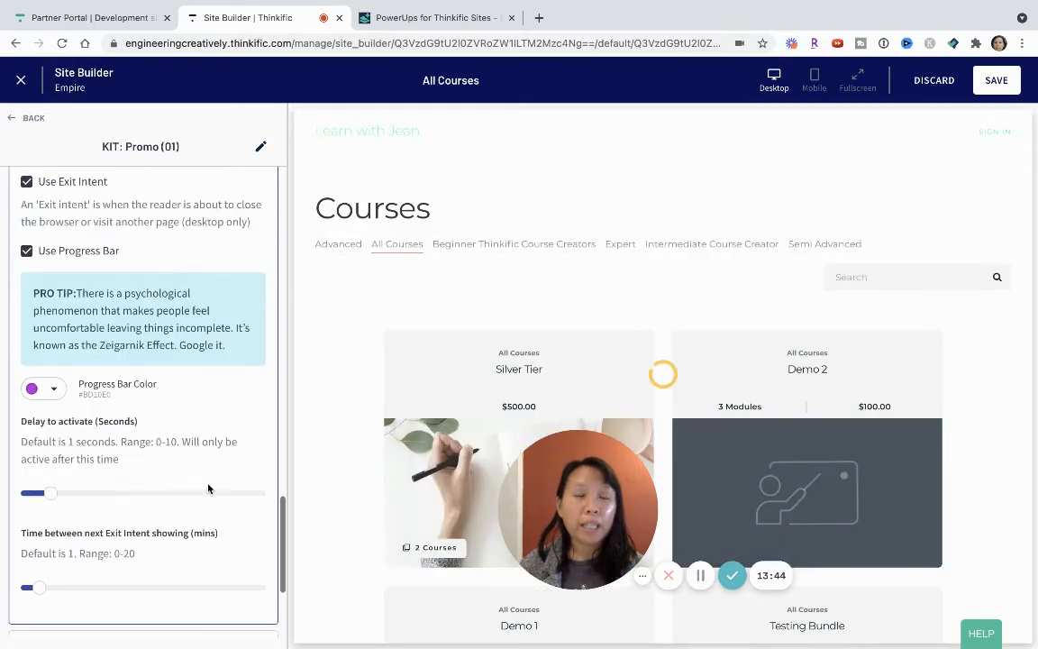
{"action": "left_click", "coordinate": [209, 489]}
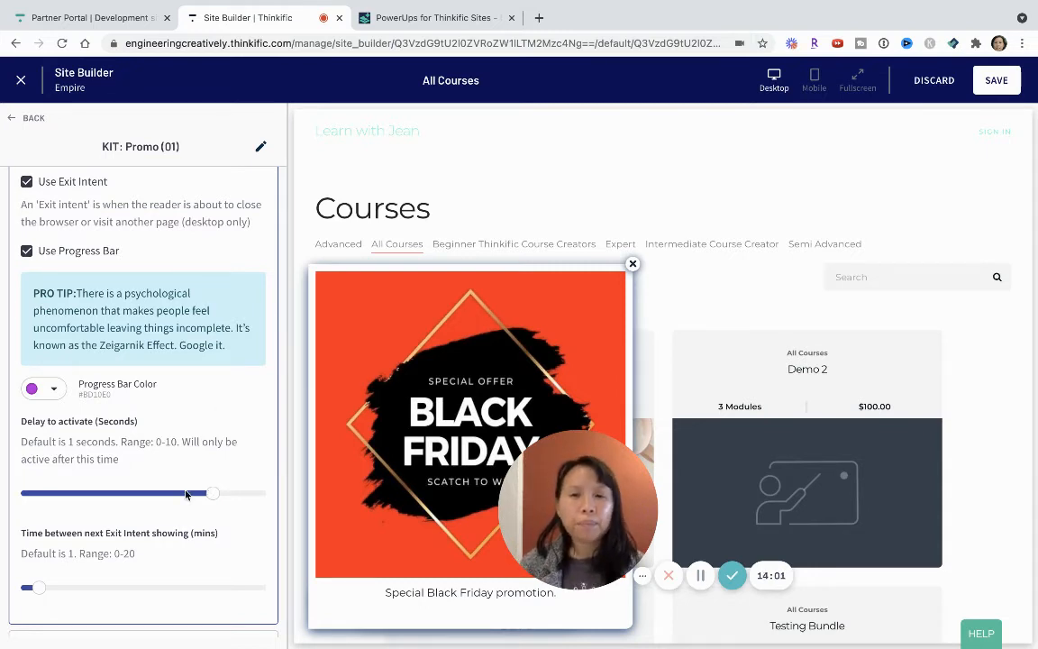
{"action": "scroll", "coordinate": [78, 477], "scroll_direction": "down", "scroll_amount": 1}
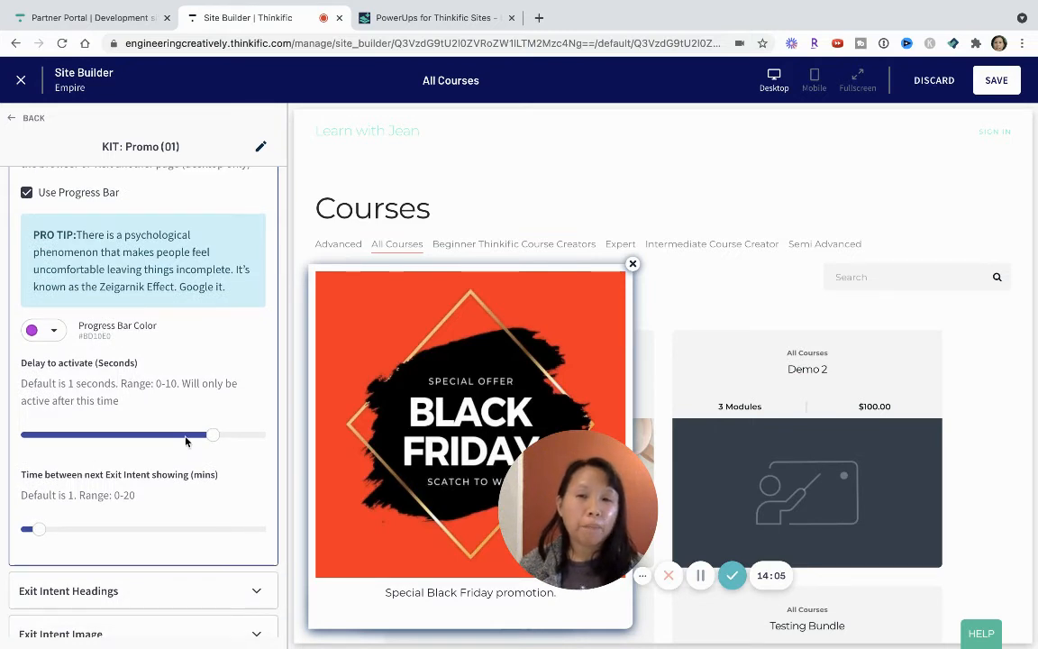
- Expand Exit Intent Headings and append "ARE YOU SURE YOU WANT TO LEAVE?" to the end of the heading
{"action": "scroll", "coordinate": [185, 440], "scroll_direction": "down", "scroll_amount": 2}
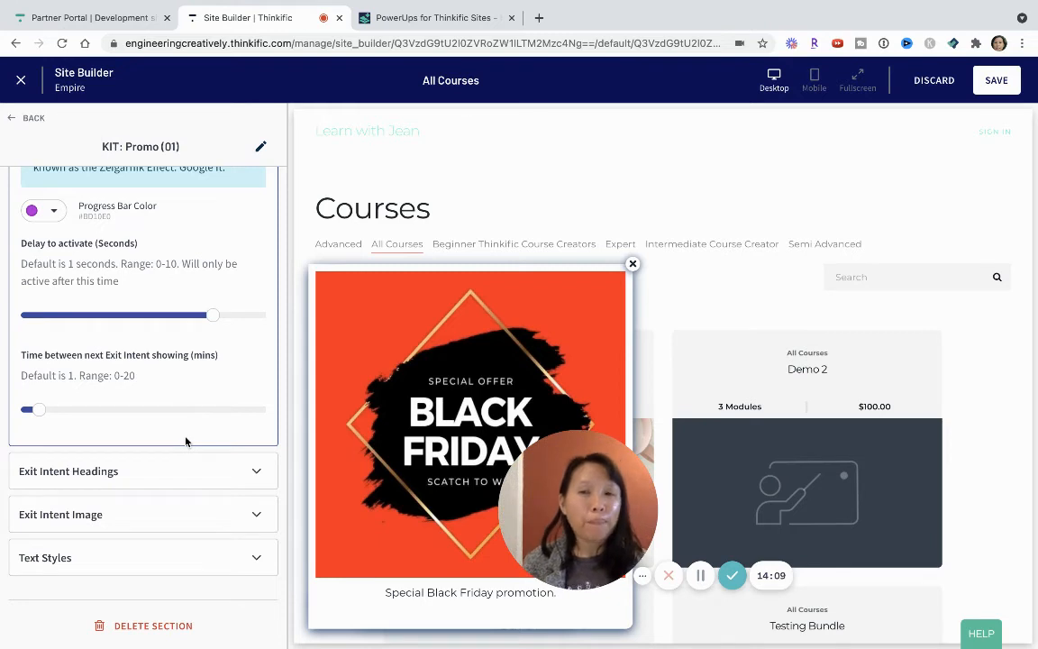
{"action": "left_click", "coordinate": [165, 484]}
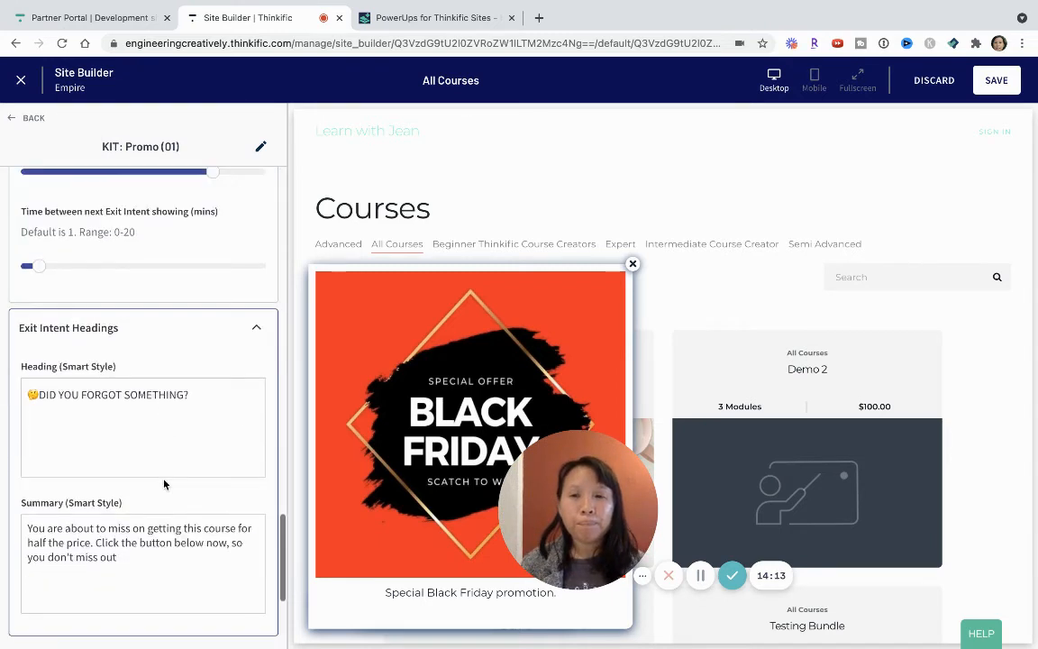
{"action": "scroll", "coordinate": [165, 451], "scroll_direction": "down", "scroll_amount": 2}
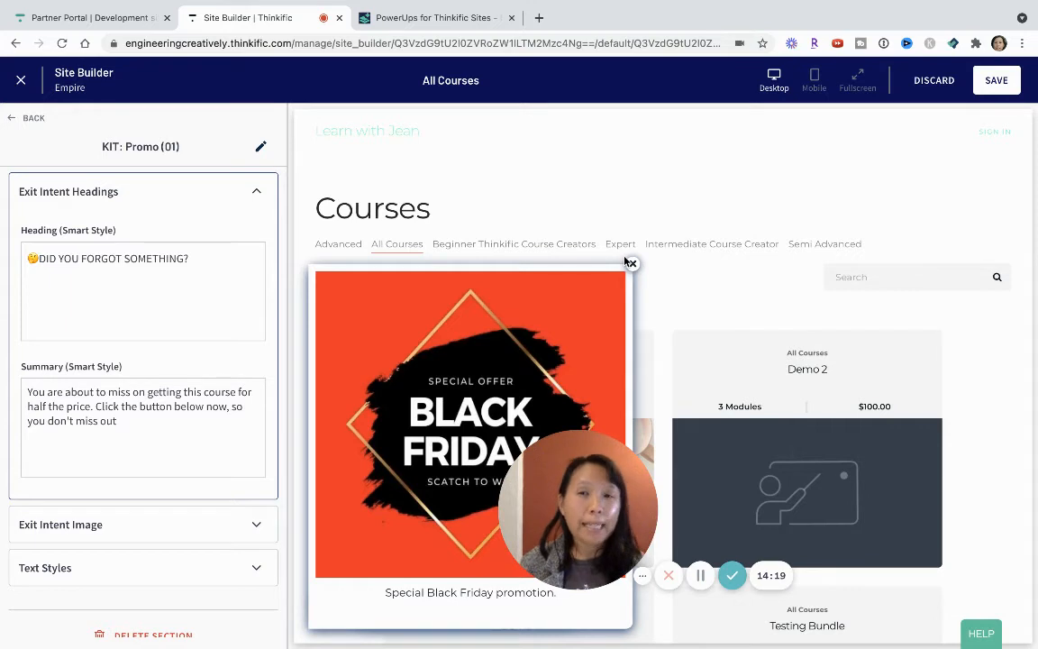
{"action": "left_click", "coordinate": [200, 261]}
{"action": "type", "text": "ARE"}
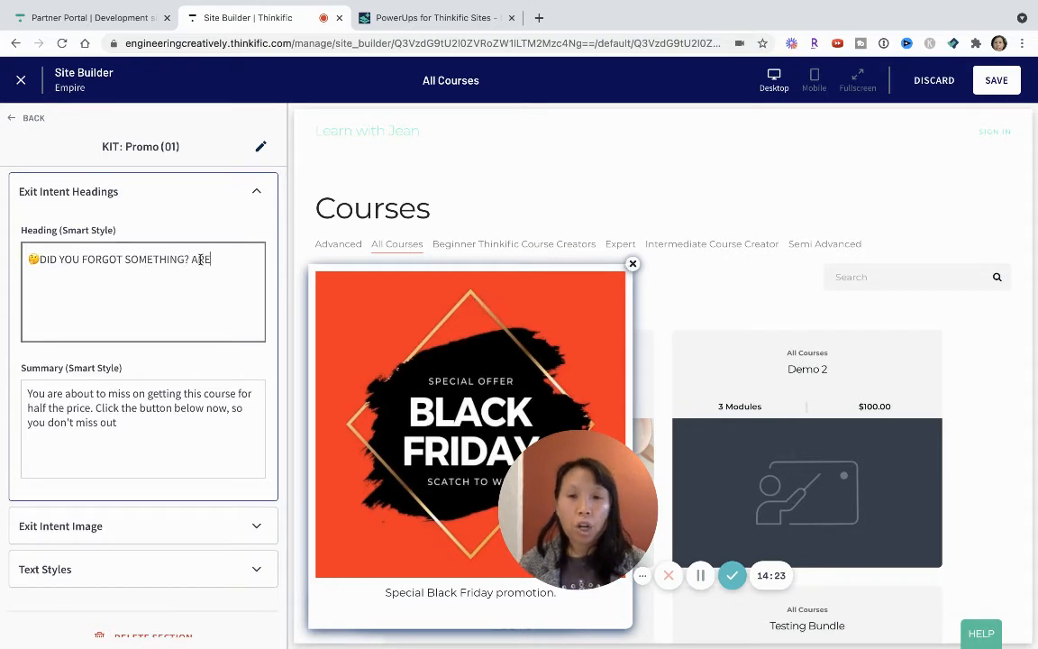
{"action": "type", "text": " YOU SURE YOU "}
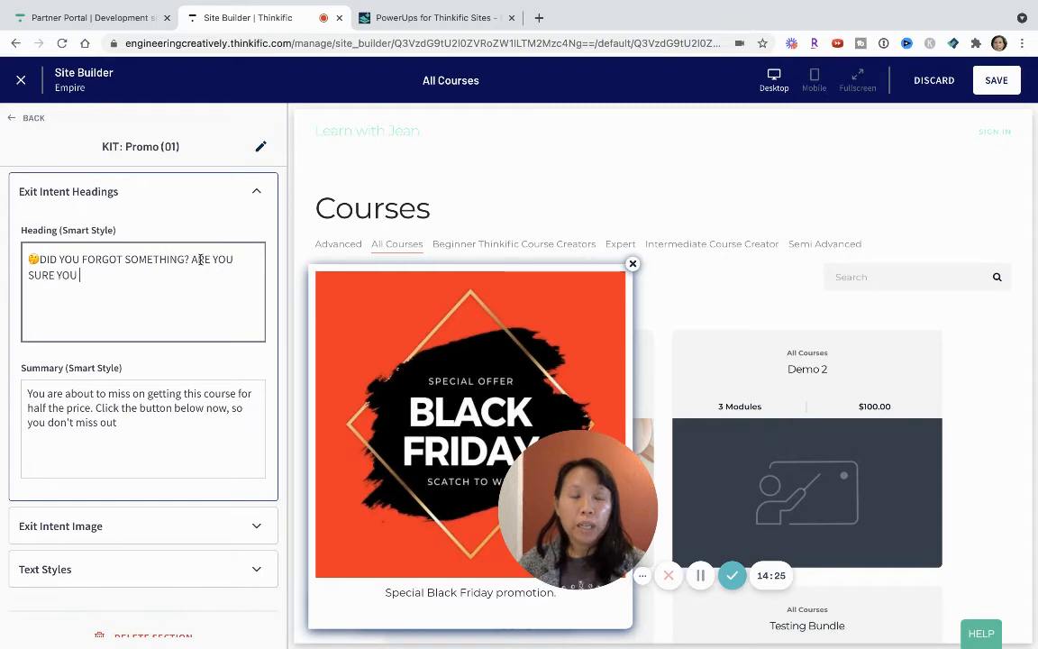
{"action": "type", "text": "WANT TO LEAVE?"}
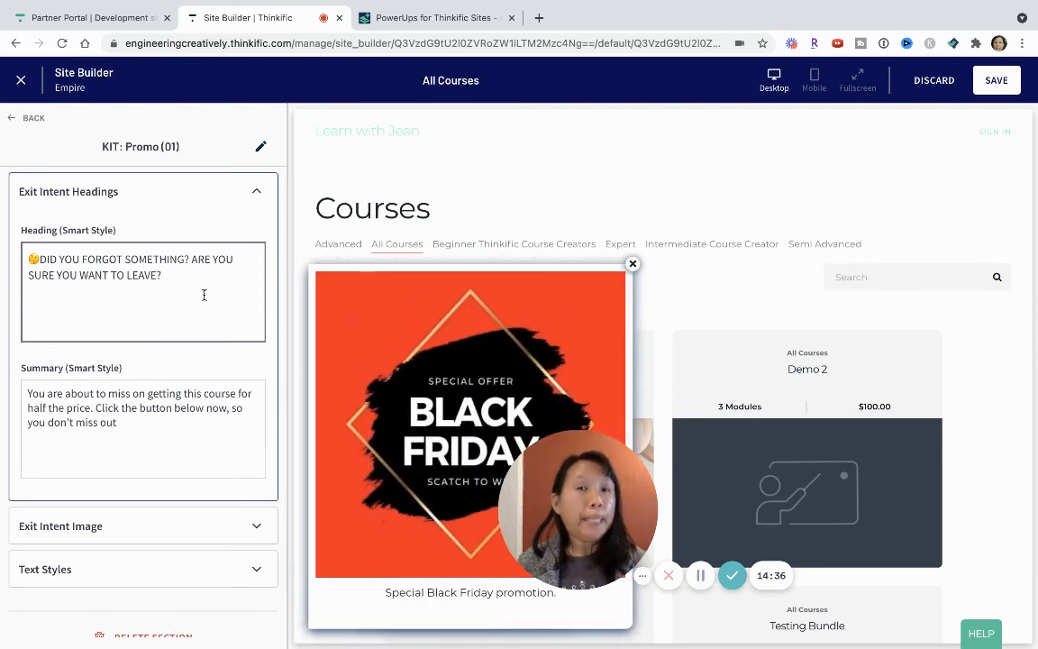
- End the exit intent summary's last sentence with a period and add "We'll be sad to see you leave."
{"action": "scroll", "coordinate": [183, 382], "scroll_direction": "down", "scroll_amount": 1}
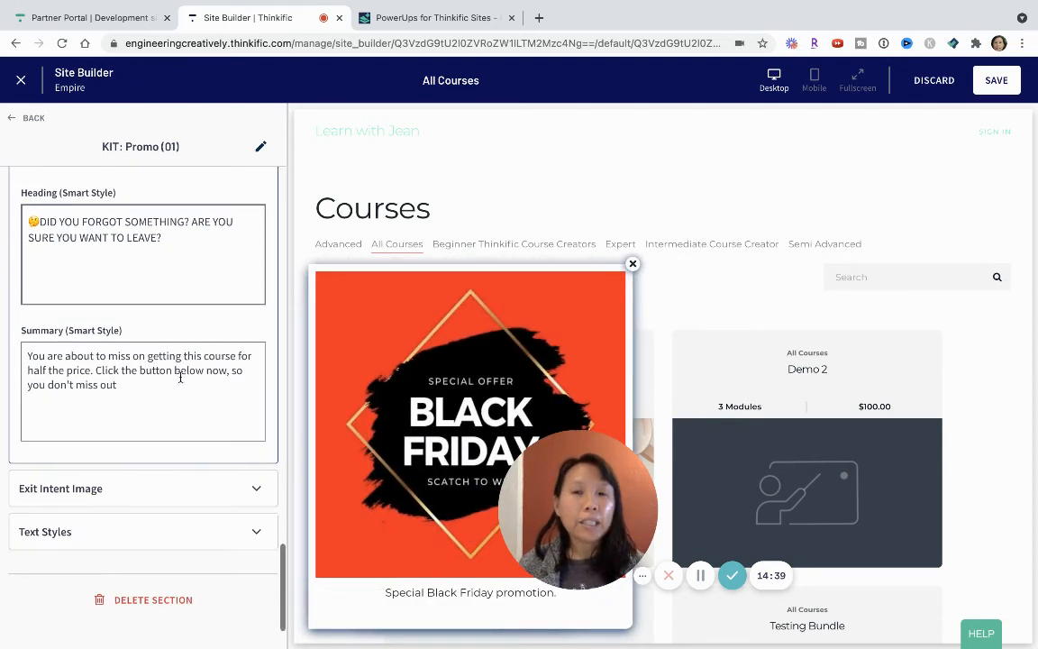
{"action": "left_click", "coordinate": [31, 358]}
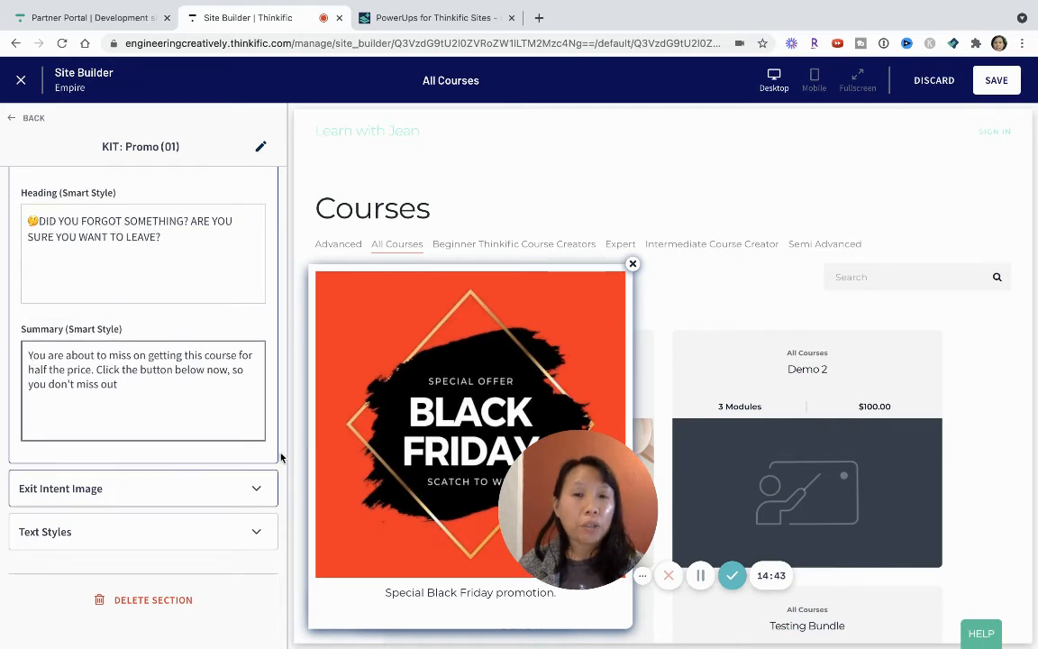
{"action": "left_click", "coordinate": [145, 392]}
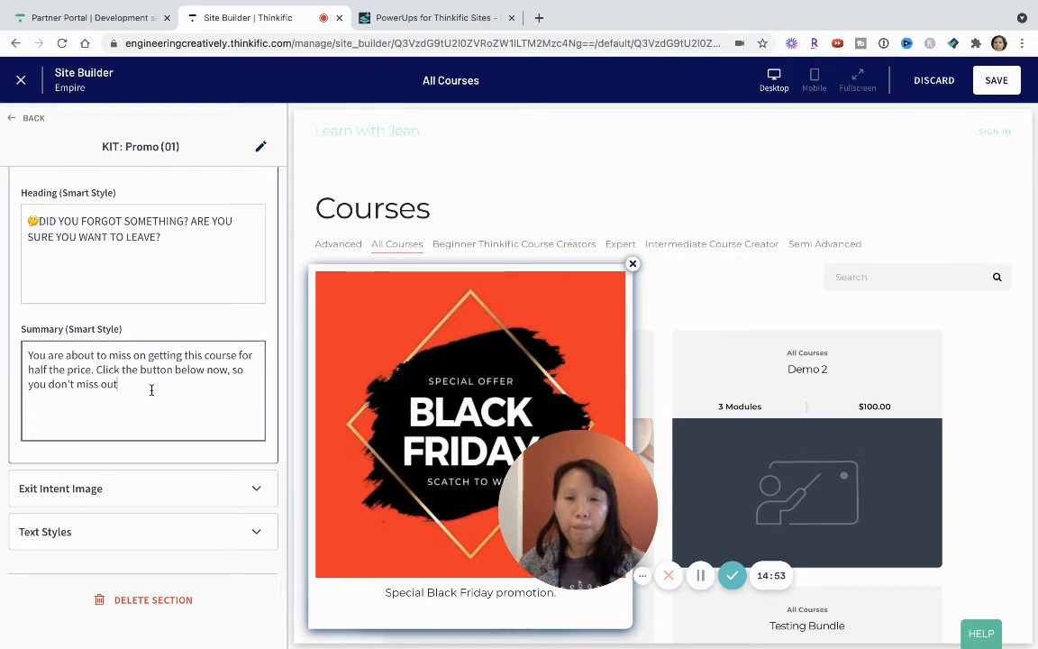
{"action": "type", "text": ". WE'LL BE"}
{"action": "key", "text": "BackSpace"}
{"action": "key", "text": "BackSpace"}
{"action": "key", "text": "BackSpace"}
{"action": "key", "text": "BackSpace"}
{"action": "key", "text": "BackSpace"}
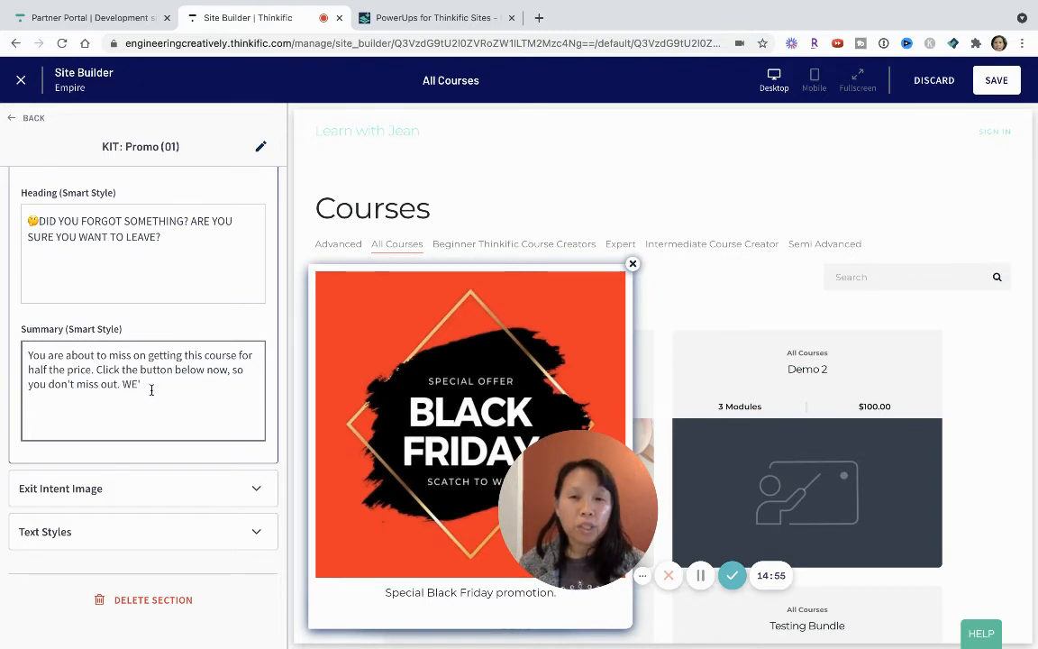
{"action": "key", "text": "BackSpace"}
{"action": "type", "text": "e'll be sad "}
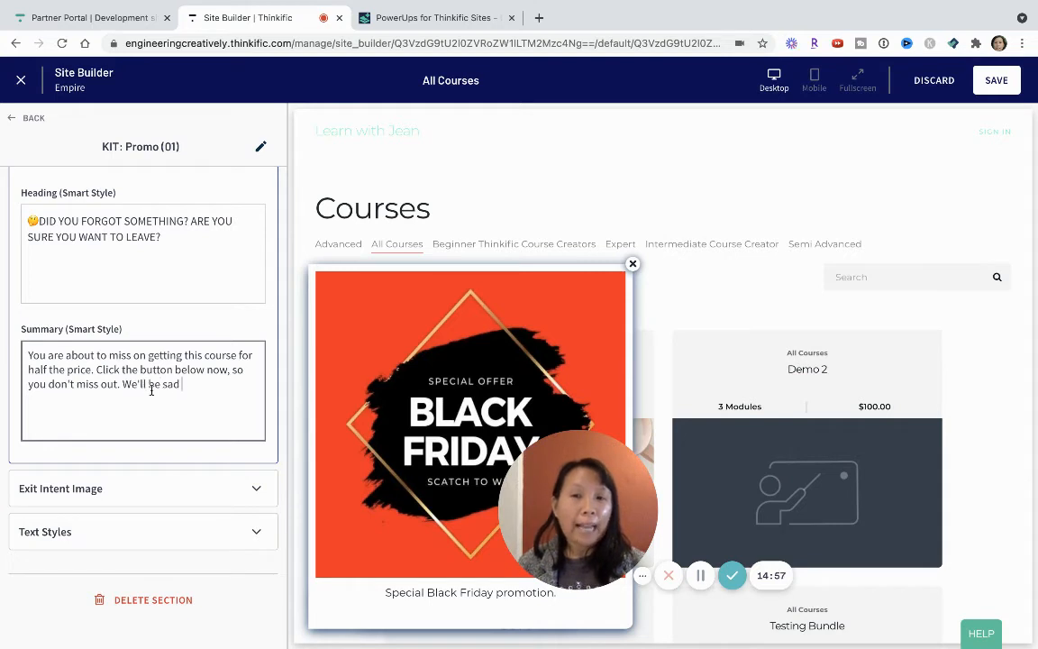
{"action": "type", "text": "to sae you leave."}
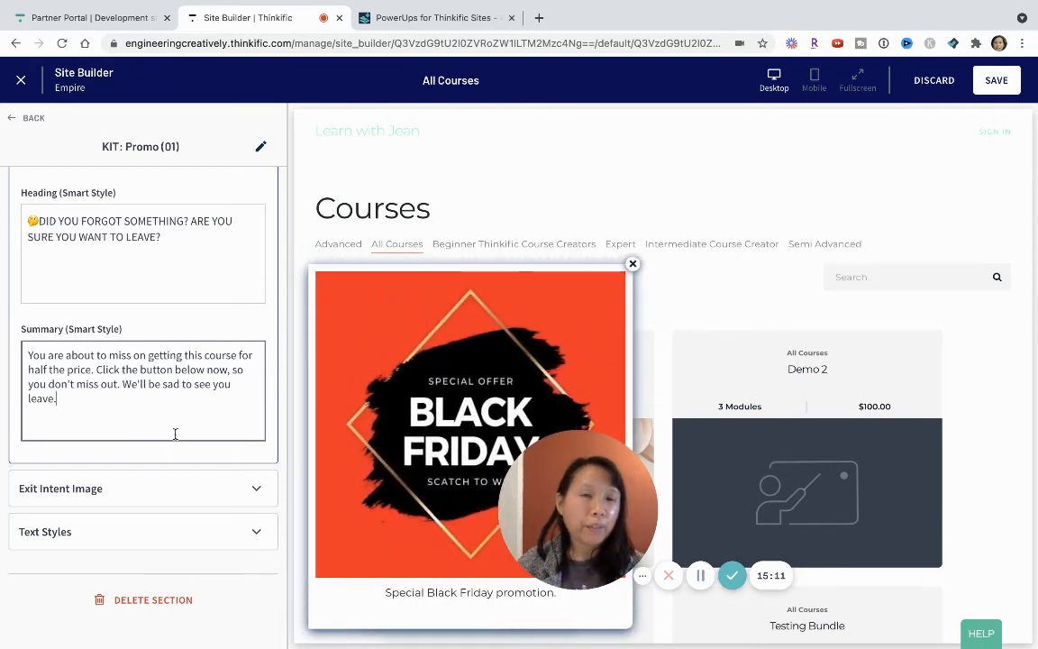
- Expand Exit Intent Image, view the image upload sources, and close the uploader without adding a file
{"action": "scroll", "coordinate": [136, 414], "scroll_direction": "down", "scroll_amount": 1}
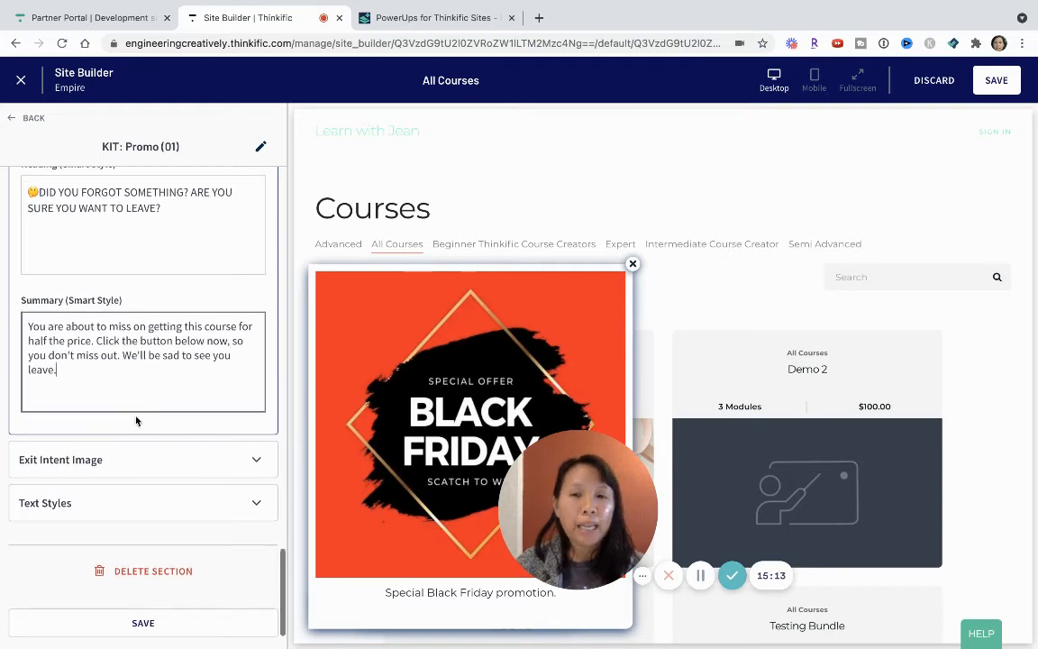
{"action": "left_click", "coordinate": [130, 460]}
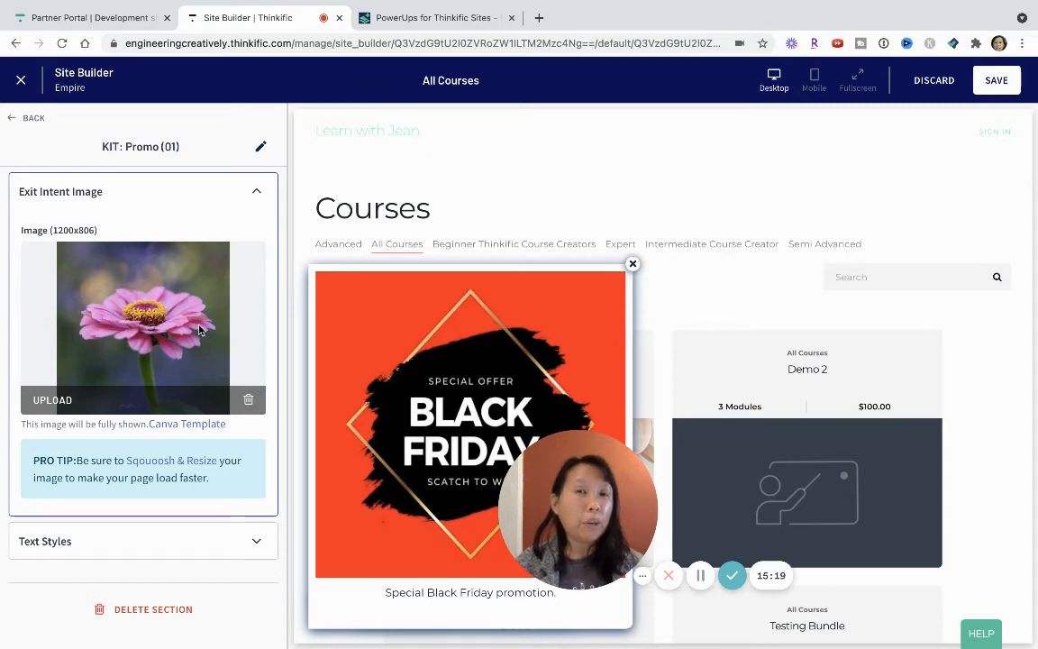
{"action": "left_click", "coordinate": [39, 402]}
{"action": "mouse_move", "coordinate": [263, 398]}
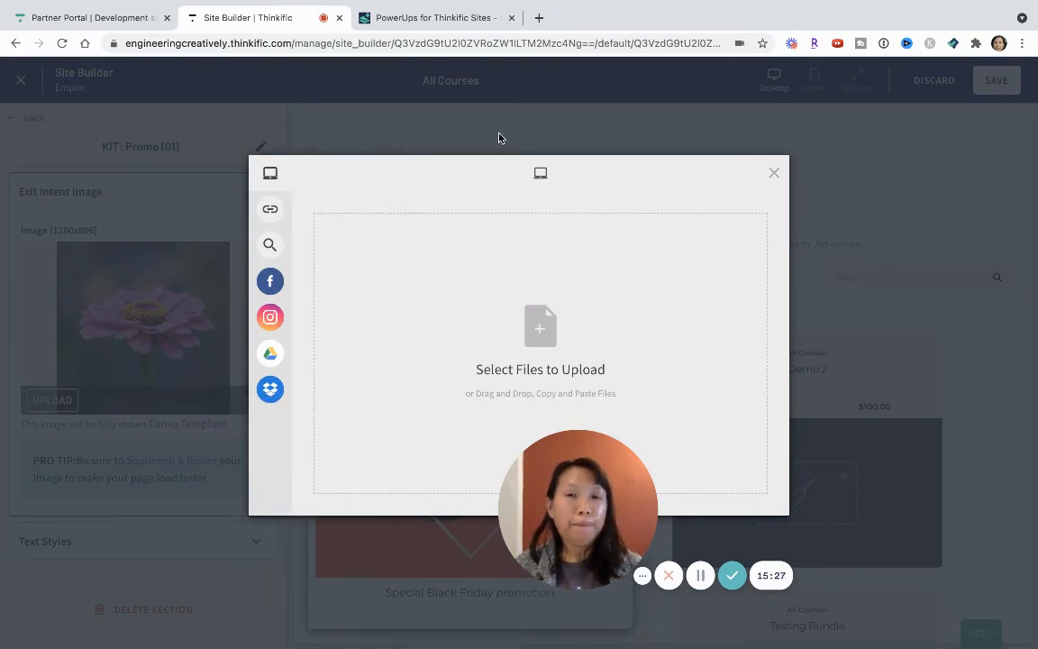
{"action": "left_click", "coordinate": [774, 172]}
- Expand Text Styles and check the Heading Color choices, leaving Black selected
{"action": "left_click", "coordinate": [109, 541]}
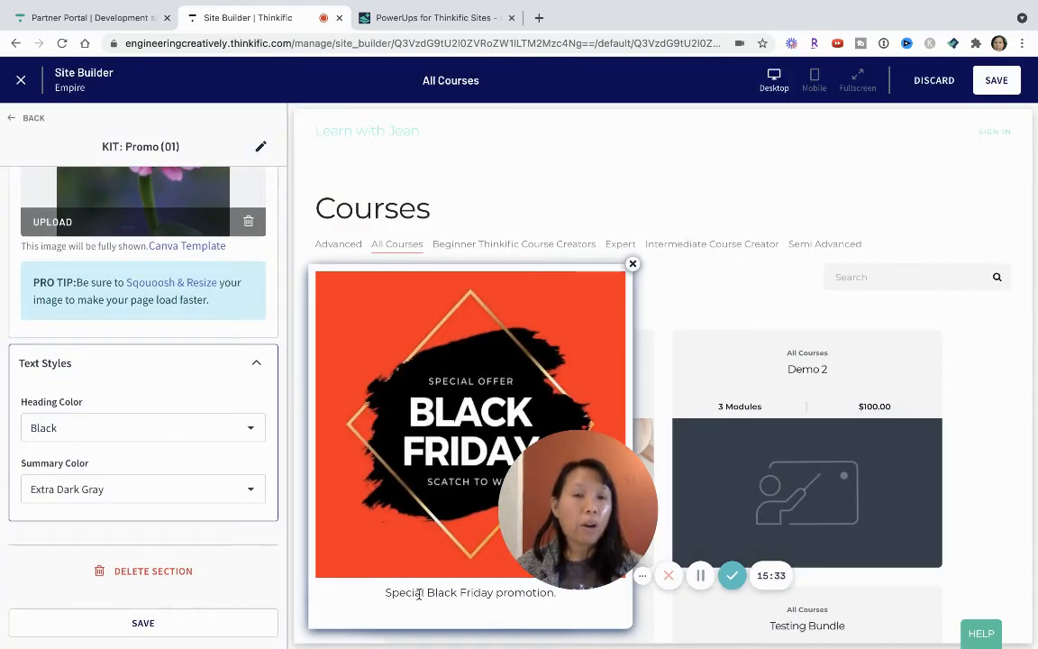
{"action": "left_click", "coordinate": [159, 430]}
{"action": "left_click", "coordinate": [159, 430]}
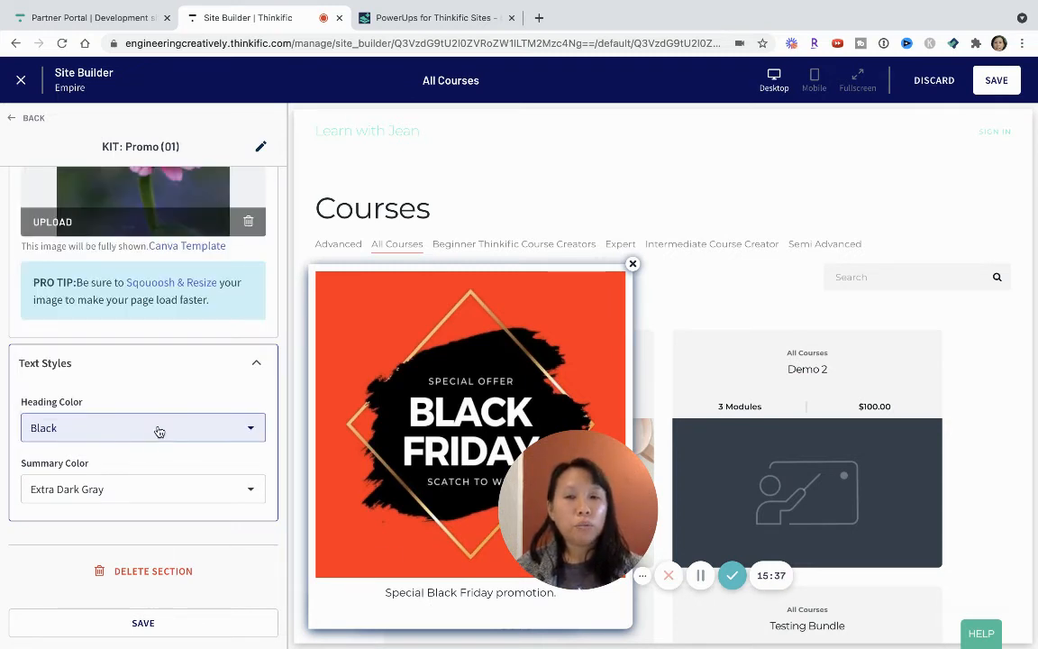
- Return to the All Courses section list, open KIT: Promo (02), and look over its settings and item blocks
{"action": "scroll", "coordinate": [162, 352], "scroll_direction": "up", "scroll_amount": 10}
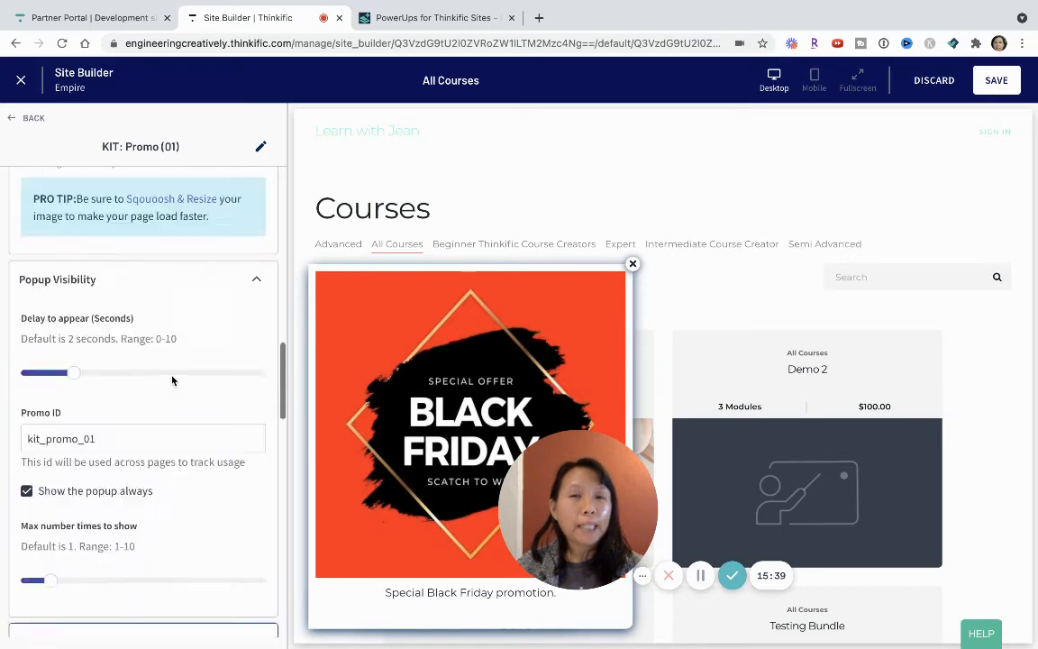
{"action": "left_click", "coordinate": [30, 119]}
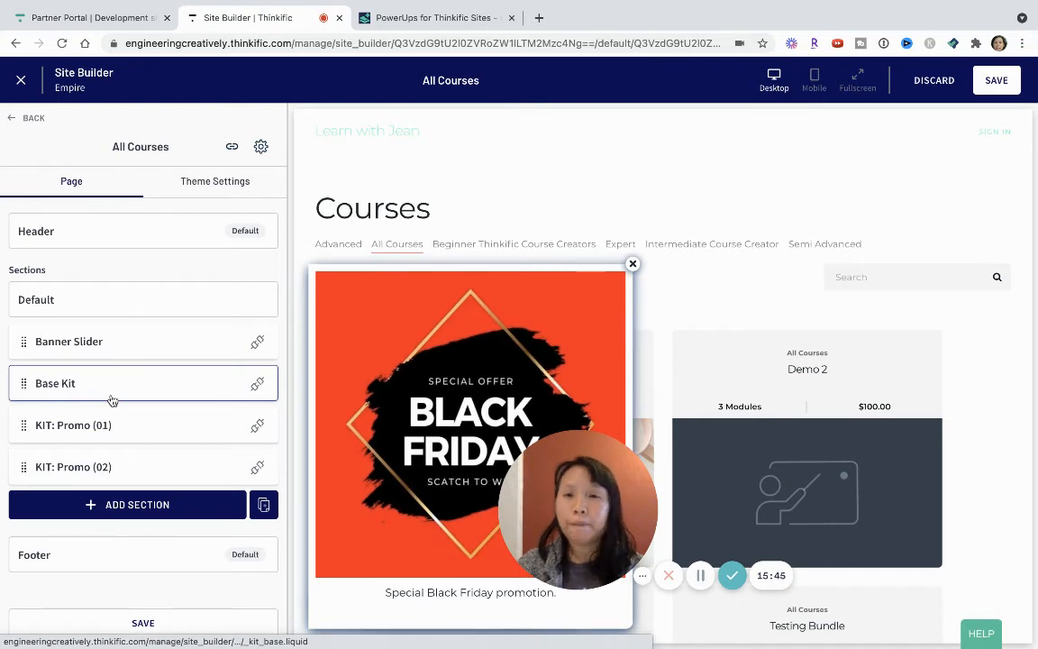
{"action": "left_click", "coordinate": [123, 474]}
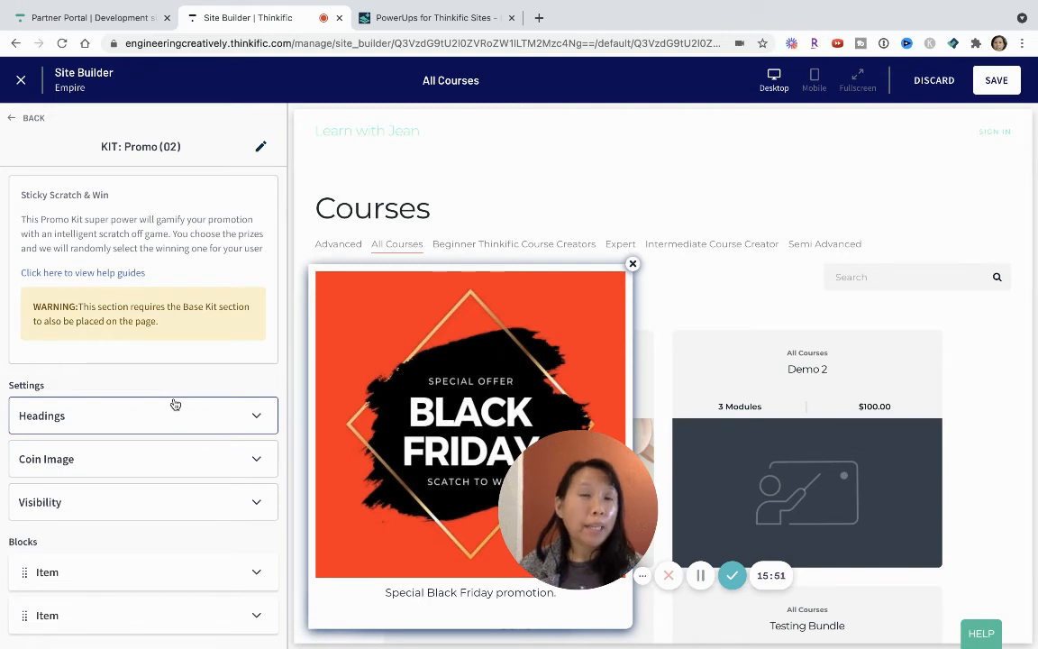
{"action": "scroll", "coordinate": [171, 441], "scroll_direction": "down", "scroll_amount": 3}
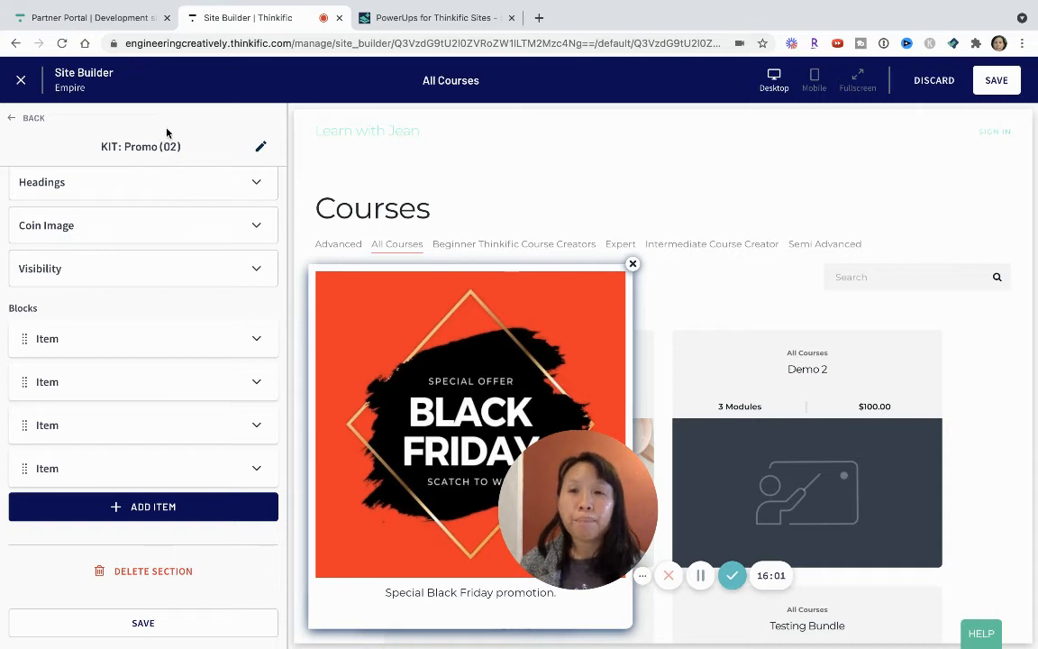
{"action": "scroll", "coordinate": [164, 225], "scroll_direction": "up", "scroll_amount": 3}
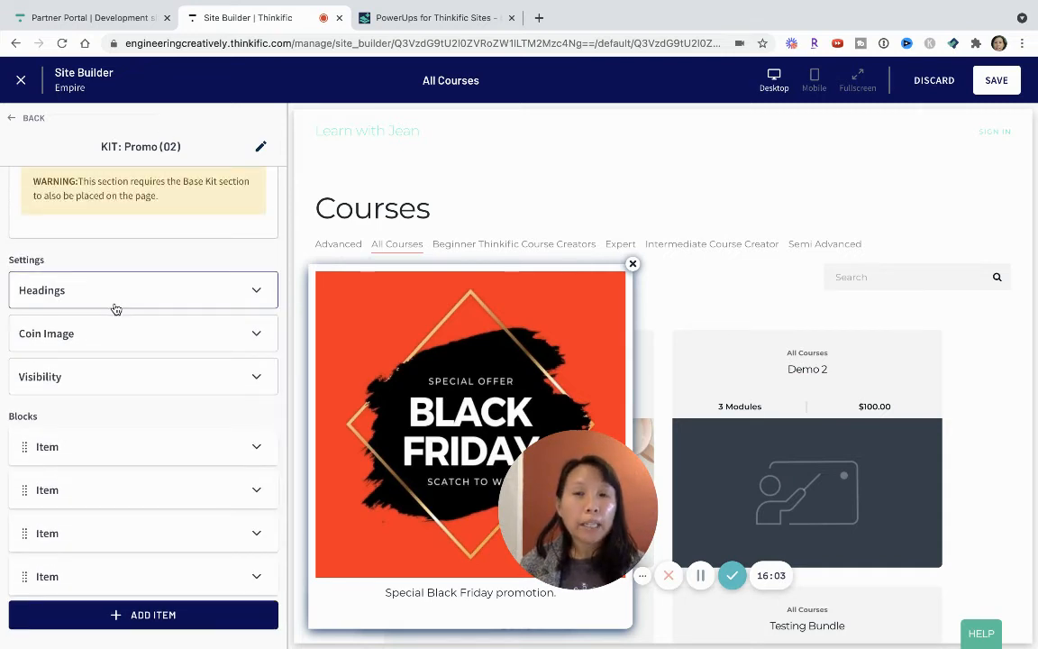
- Replace the Instructions text in KIT: Promo (02) Headings with "Special Thanksigivn offer. Once a year promotion!"
{"action": "left_click", "coordinate": [115, 309]}
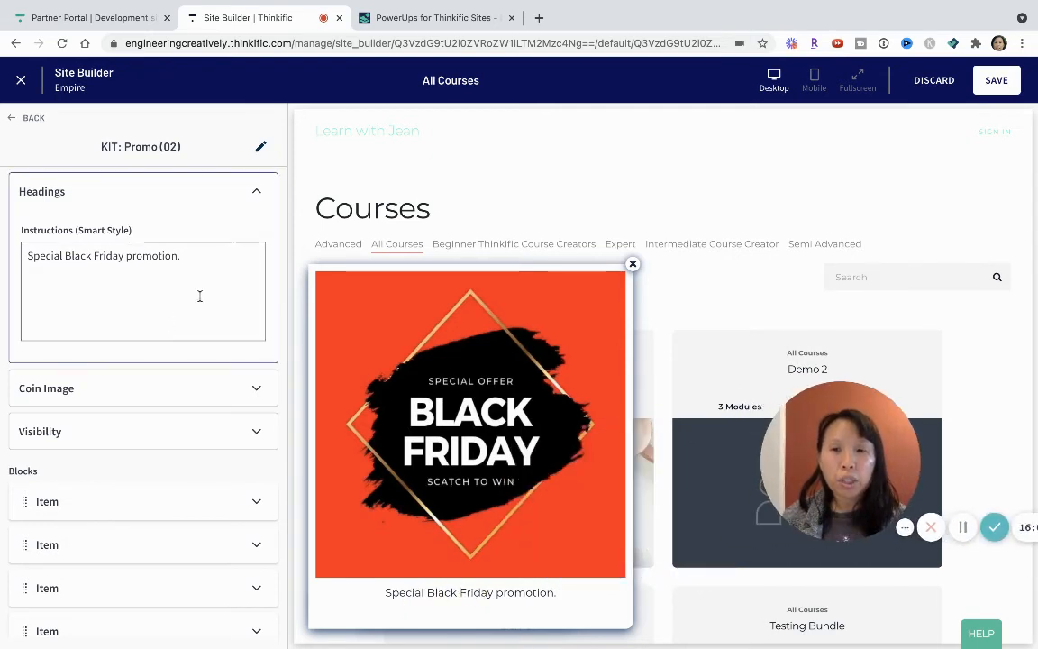
{"action": "left_click_drag", "start_coordinate": [200, 256], "coordinate": [66, 257]}
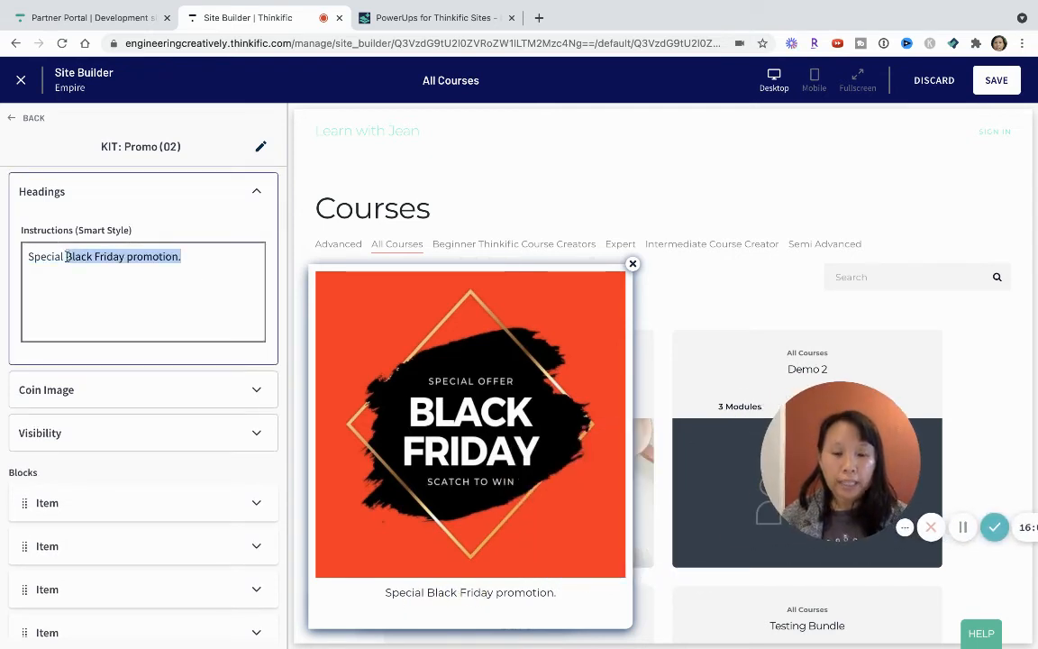
{"action": "type", "text": "Thansi"}
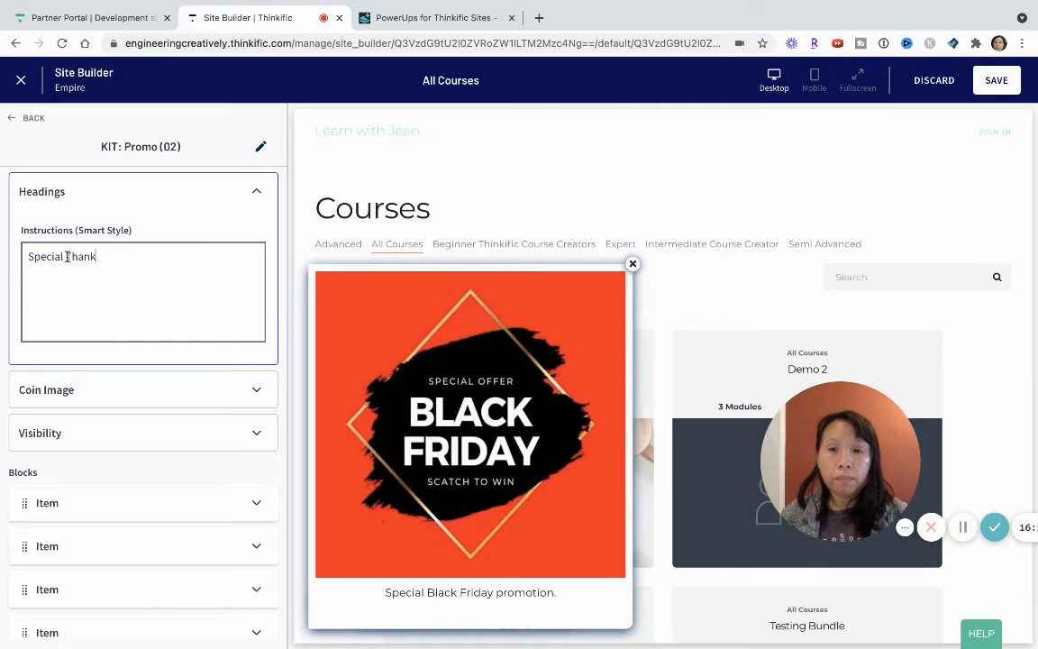
{"action": "type", "text": "sigivn offer"}
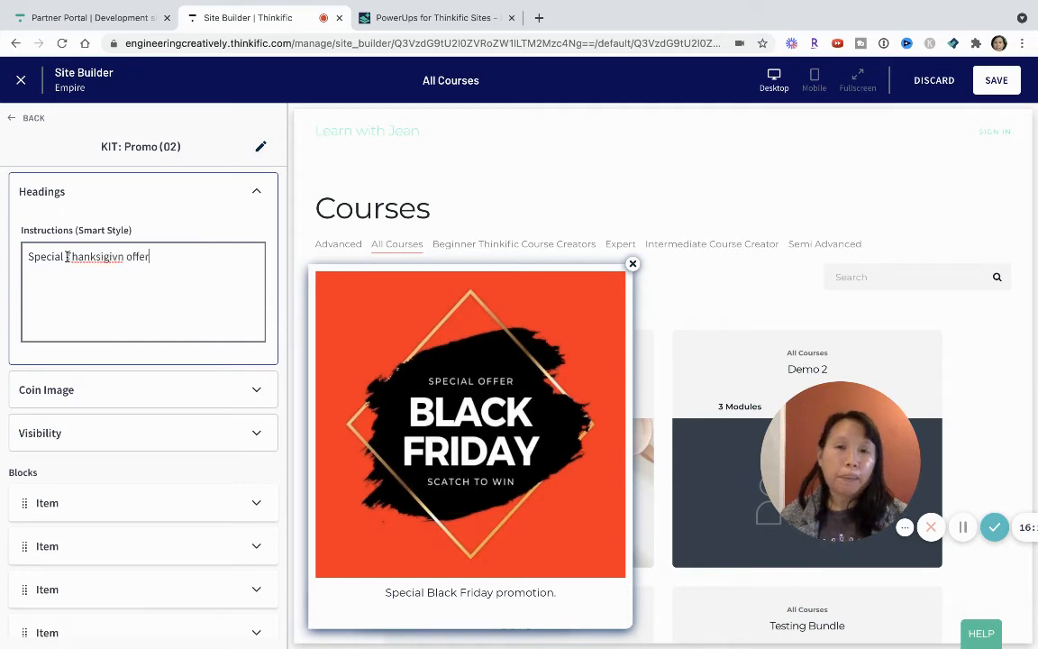
{"action": "type", "text": "."}
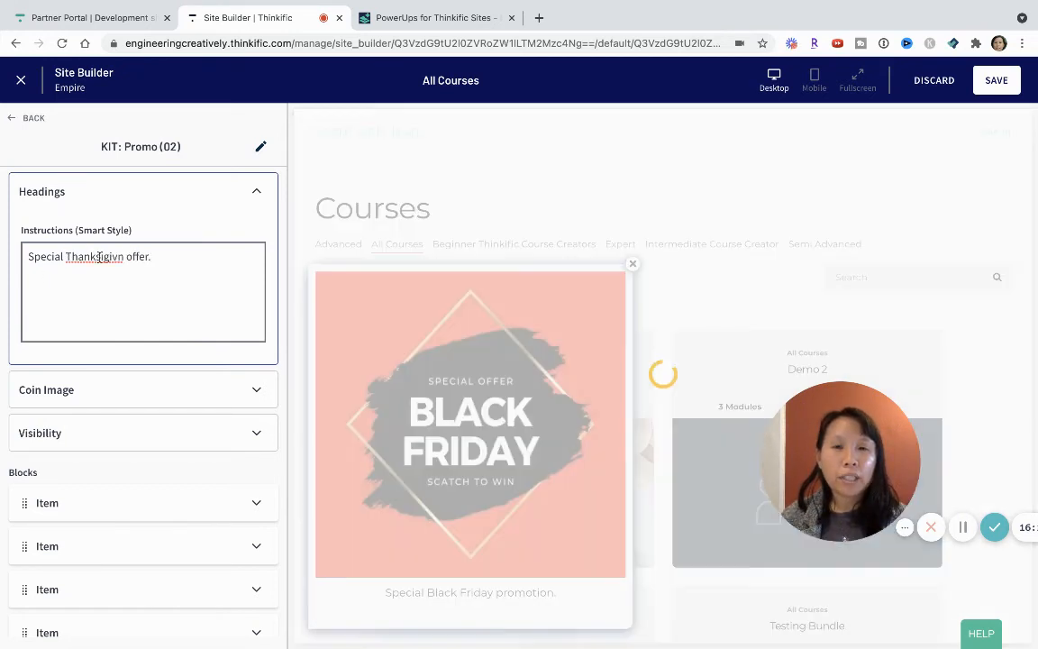
{"action": "type", "text": " On"}
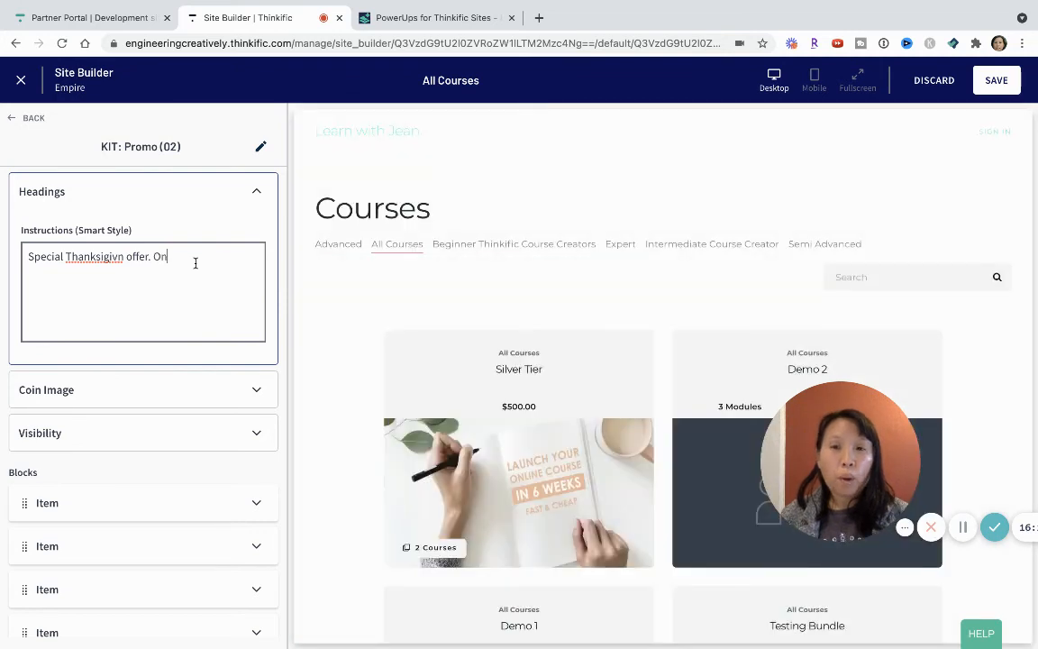
{"action": "type", "text": "ce a year"}
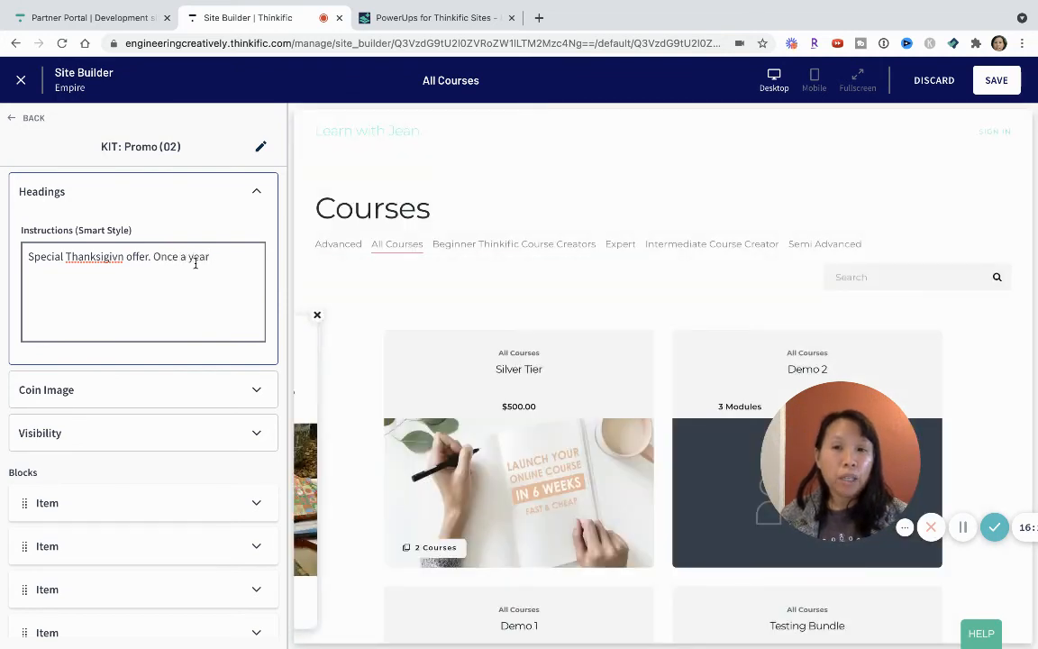
{"action": "type", "text": " promotion"}
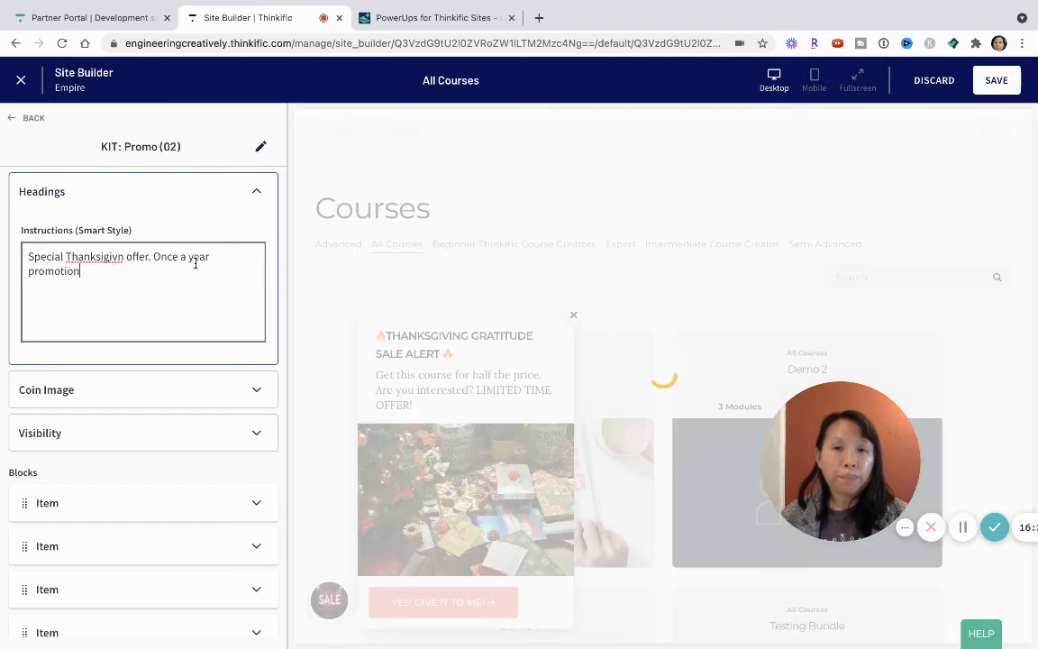
{"action": "type", "text": "!"}
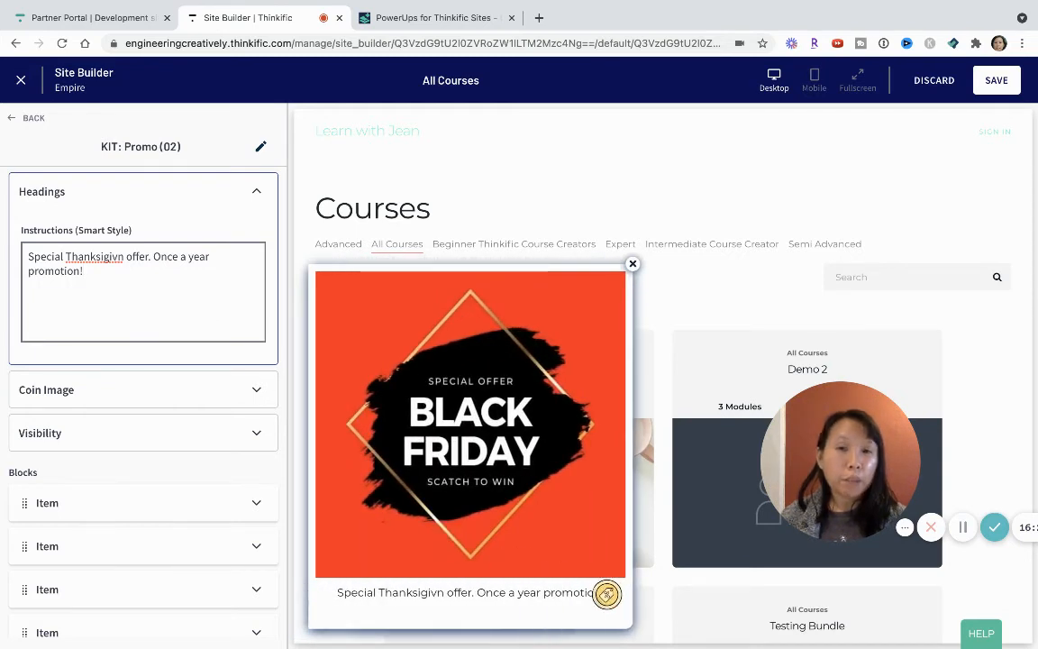
- Review the Coin Image setting, and try a longer delay to appear under Visibility before moving it back
{"action": "left_click", "coordinate": [83, 390]}
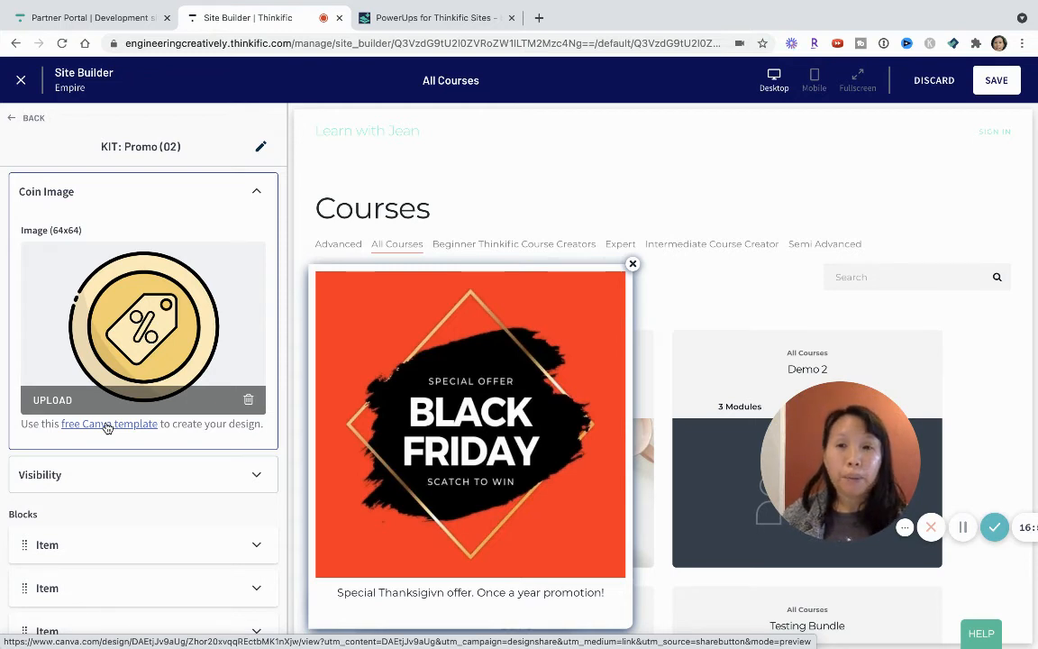
{"action": "scroll", "coordinate": [106, 427], "scroll_direction": "down", "scroll_amount": 2}
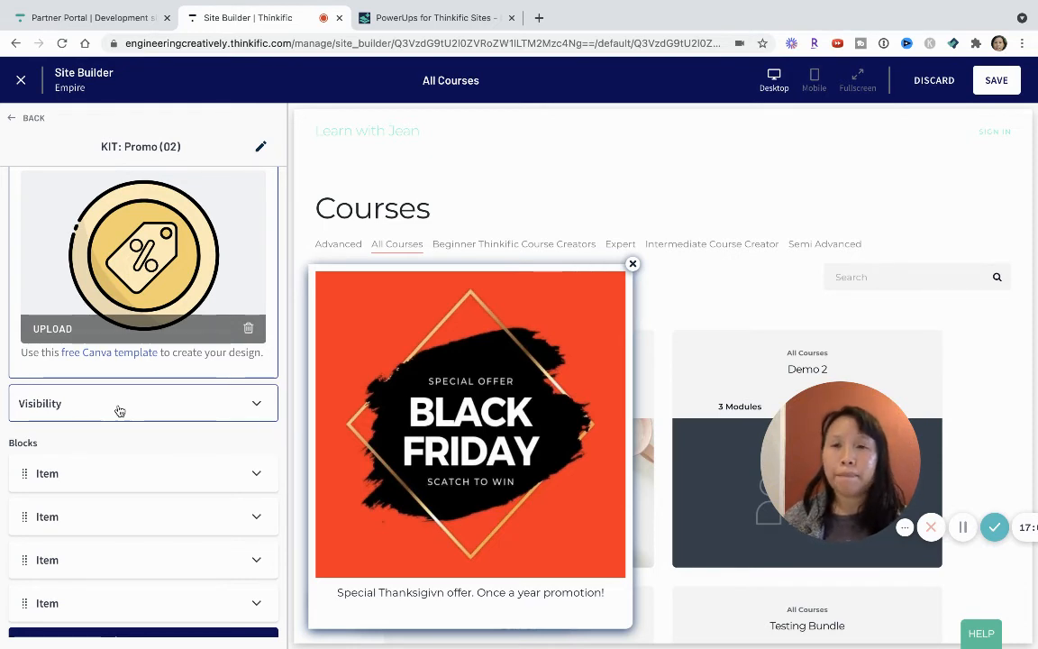
{"action": "left_click", "coordinate": [119, 411]}
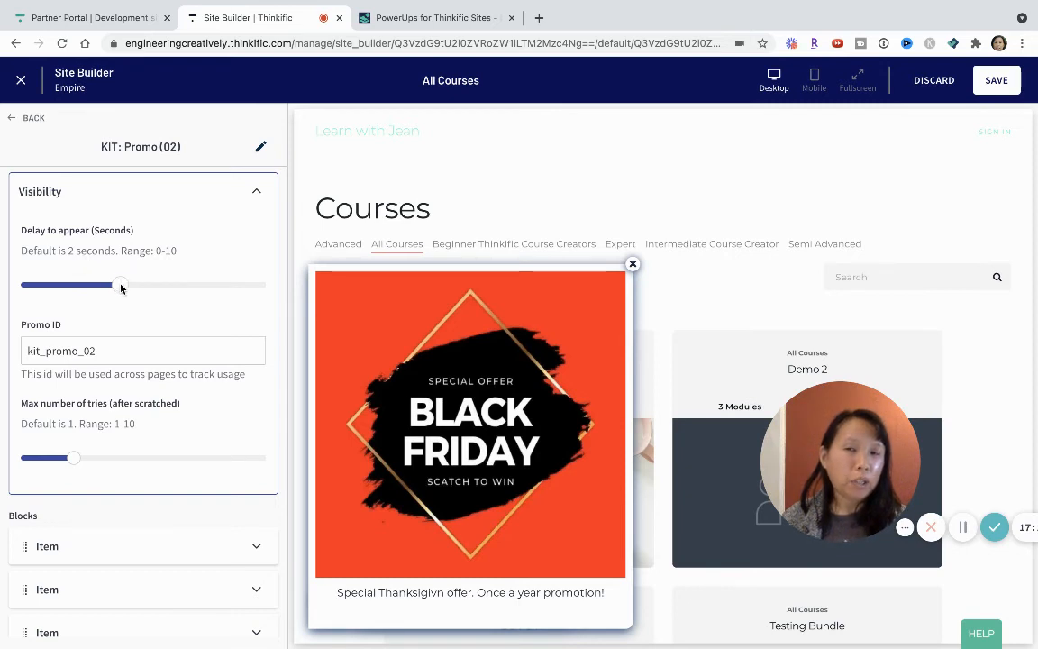
{"action": "left_click_drag", "start_coordinate": [121, 288], "coordinate": [164, 288]}
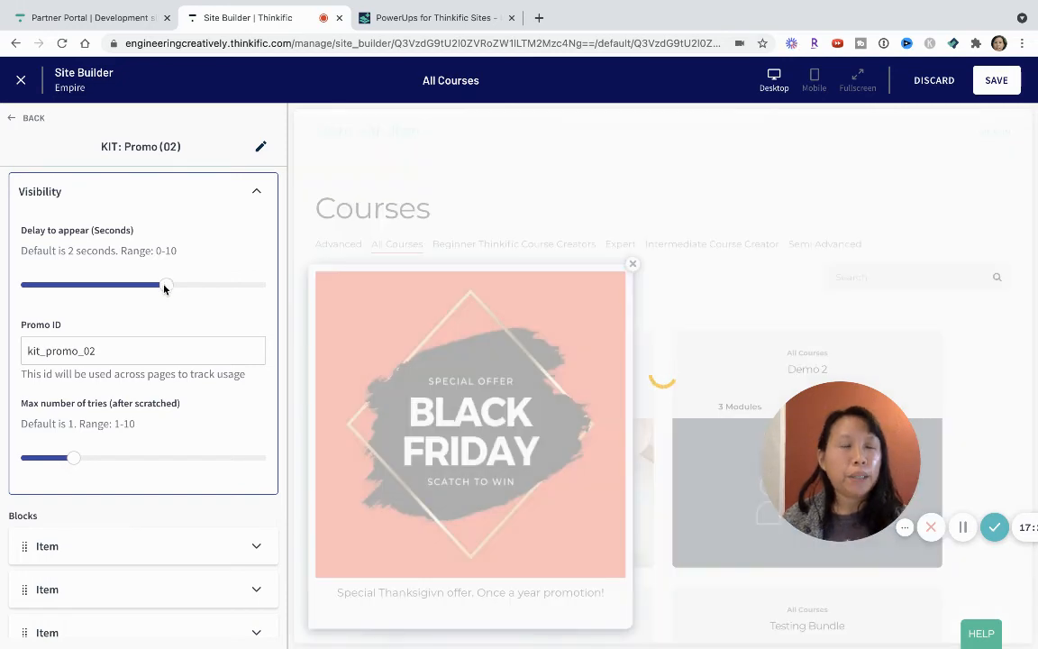
{"action": "left_click_drag", "start_coordinate": [164, 289], "coordinate": [124, 287]}
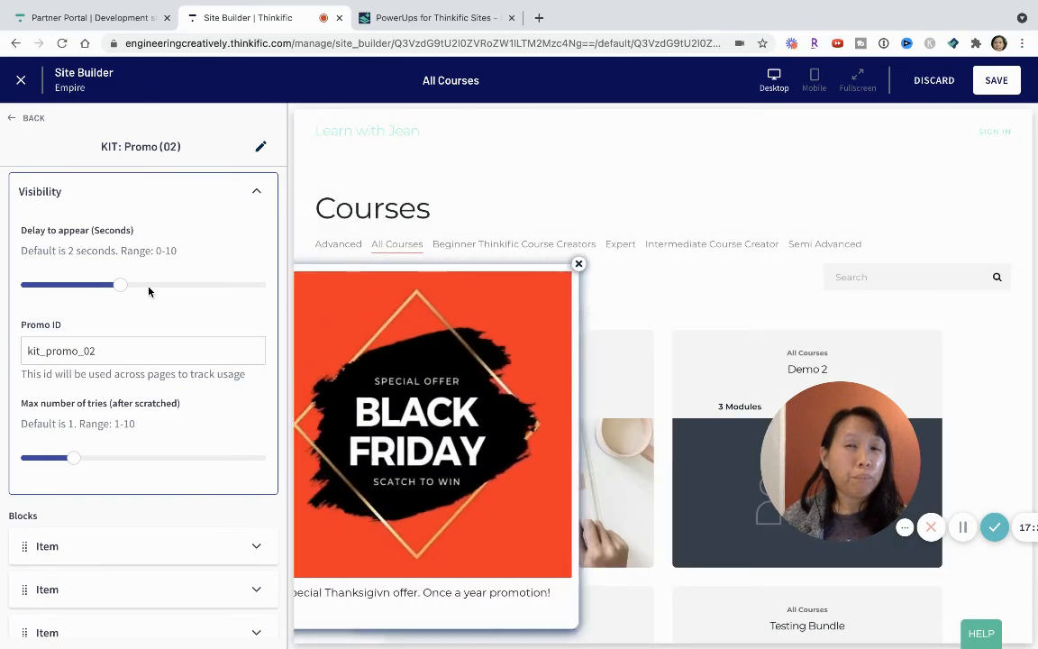
- Expand the first Item block holding the Black Friday cover, open its image uploader, and close it without adding a file
{"action": "scroll", "coordinate": [151, 386], "scroll_direction": "down", "scroll_amount": 2}
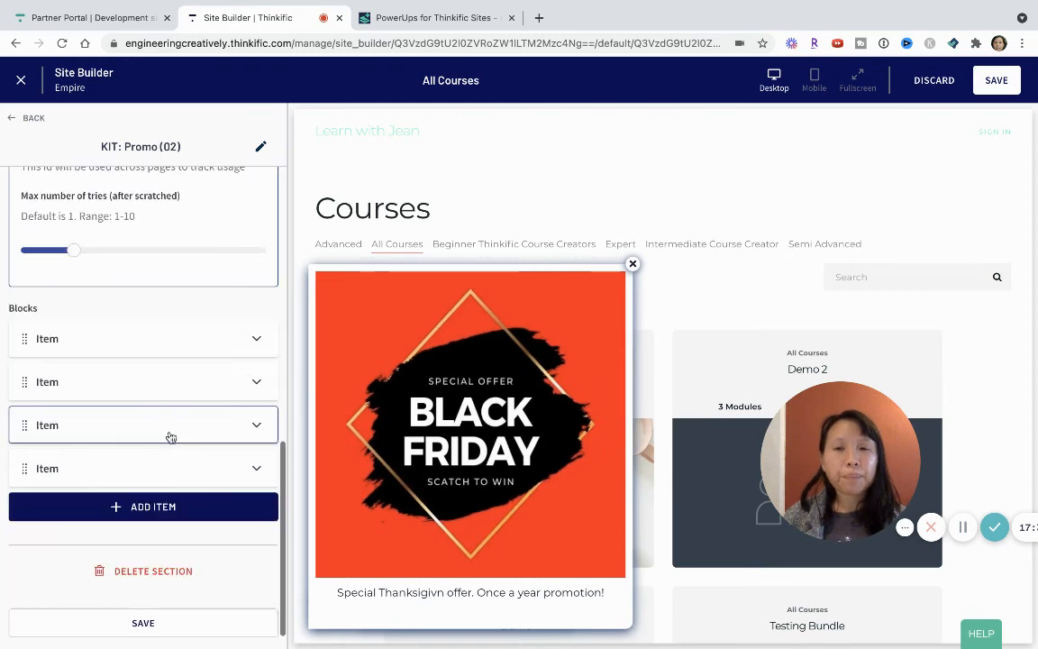
{"action": "left_click", "coordinate": [66, 346]}
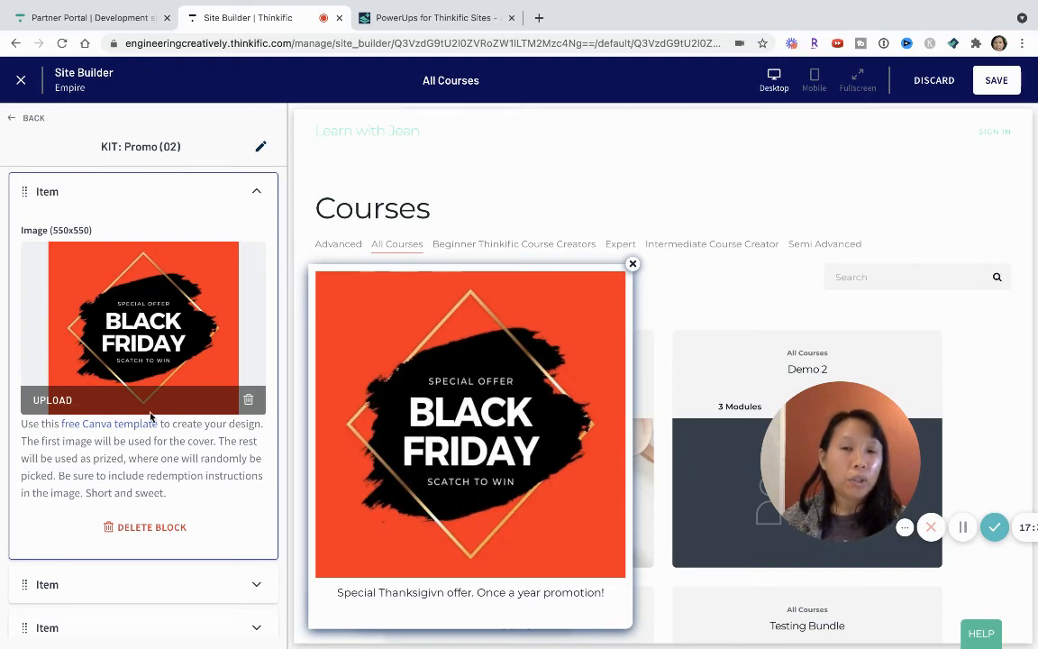
{"action": "left_click", "coordinate": [63, 400]}
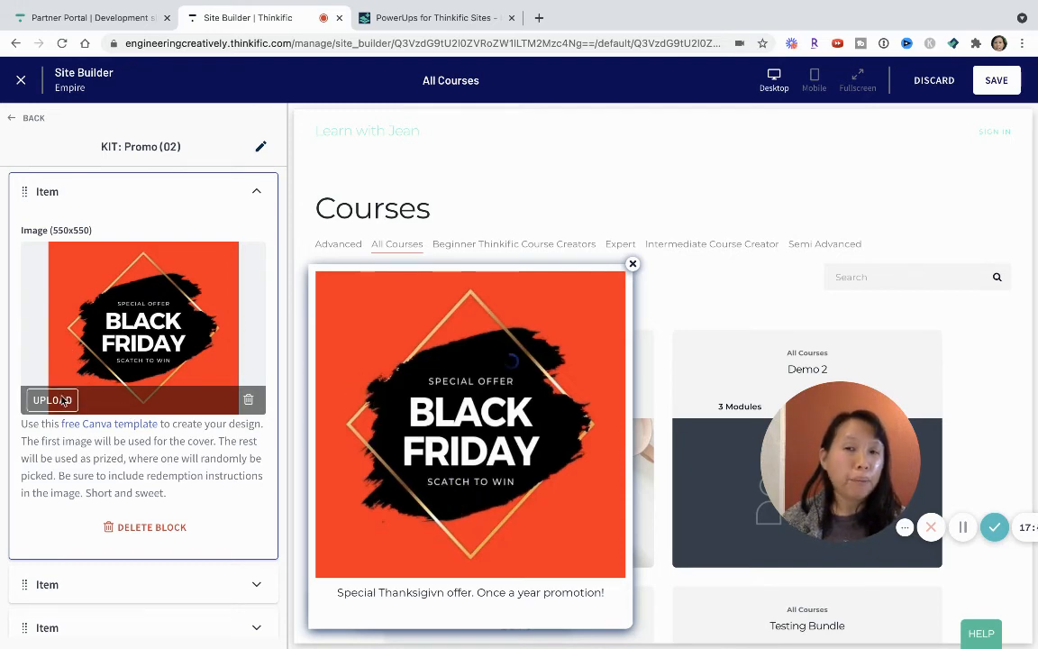
{"action": "left_click", "coordinate": [774, 170]}
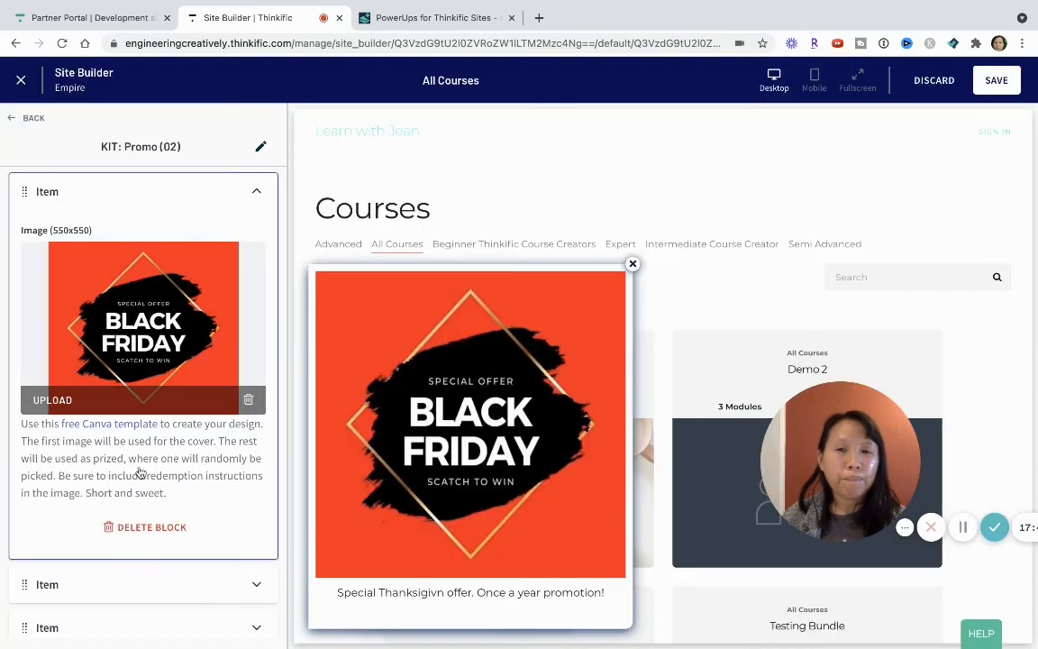
- Expand the remaining three Item blocks and examine the prize images and coupon offers against the cover image
{"action": "scroll", "coordinate": [137, 490], "scroll_direction": "down", "scroll_amount": 3}
{"action": "left_click", "coordinate": [137, 446]}
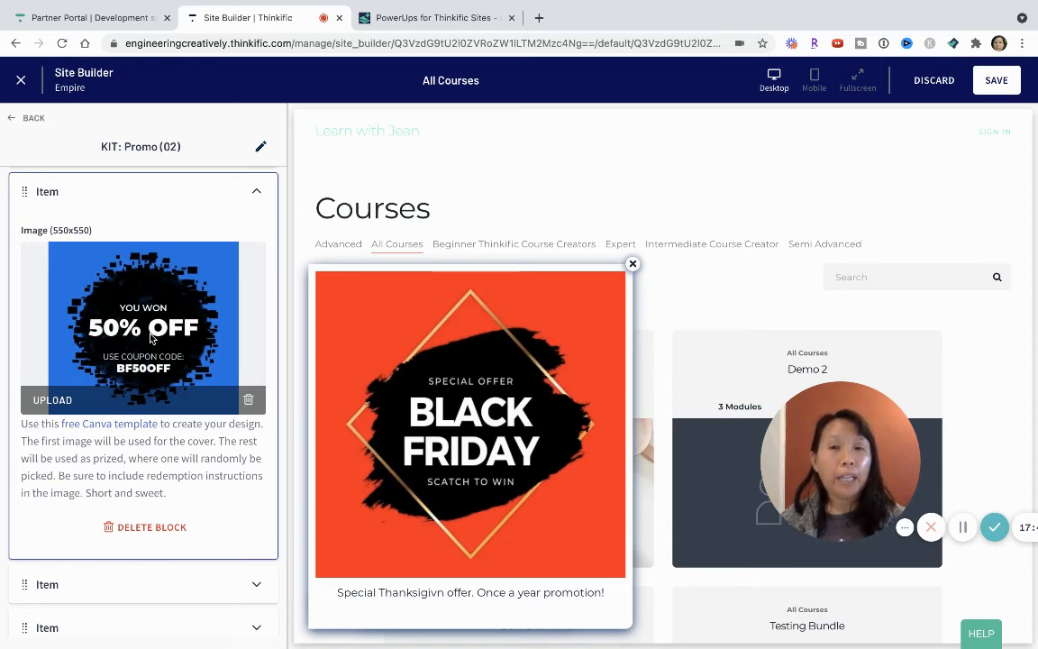
{"action": "scroll", "coordinate": [149, 334], "scroll_direction": "down", "scroll_amount": 2}
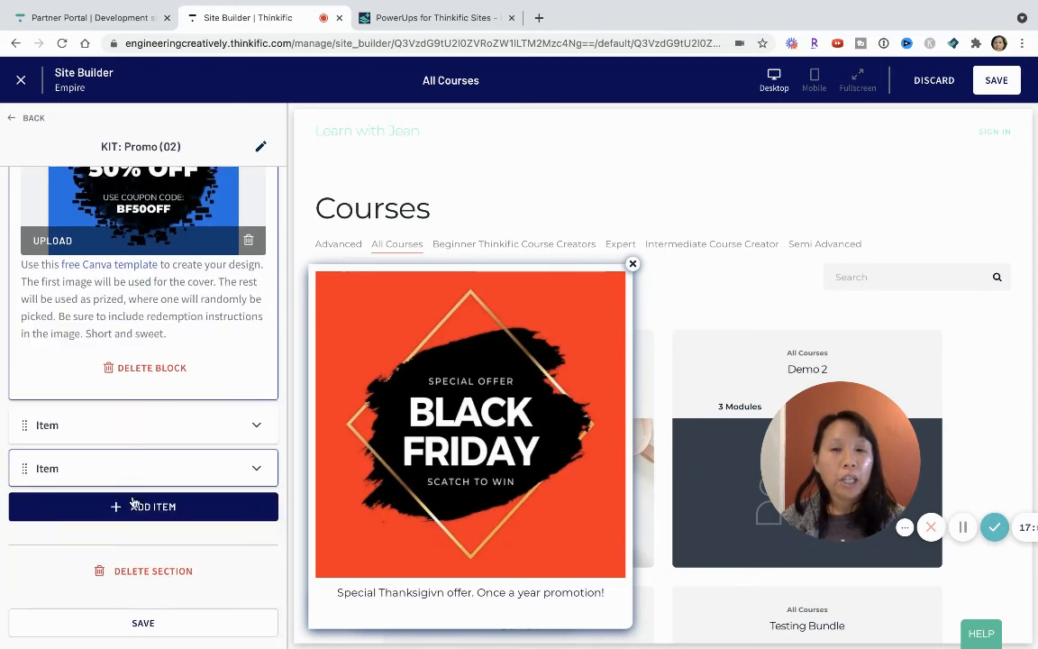
{"action": "left_click", "coordinate": [100, 428]}
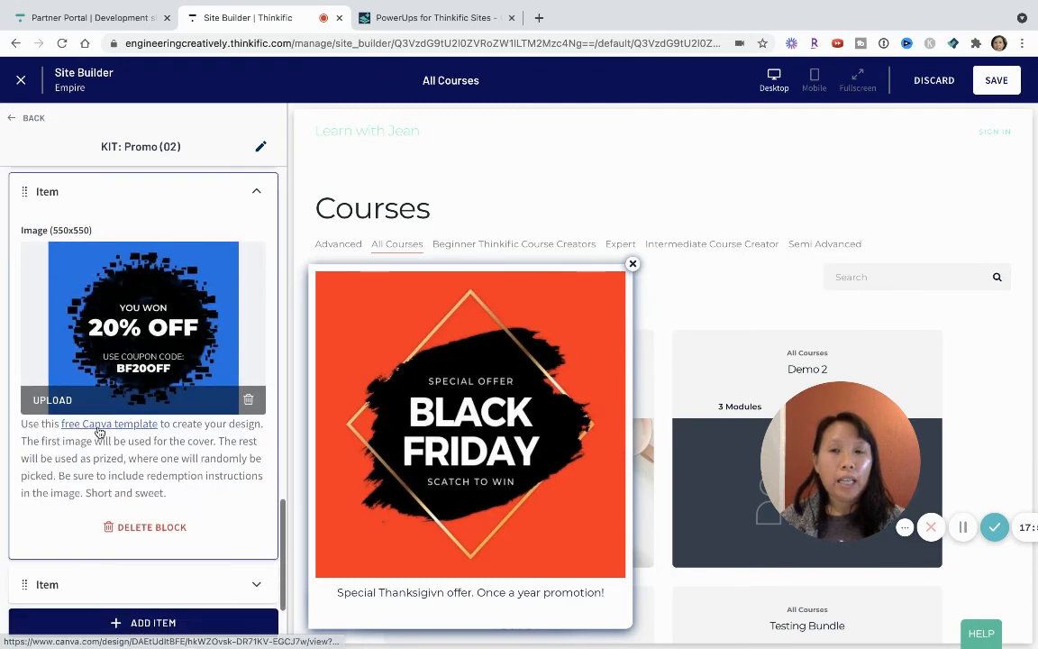
{"action": "scroll", "coordinate": [99, 432], "scroll_direction": "down", "scroll_amount": 2}
{"action": "left_click", "coordinate": [90, 466]}
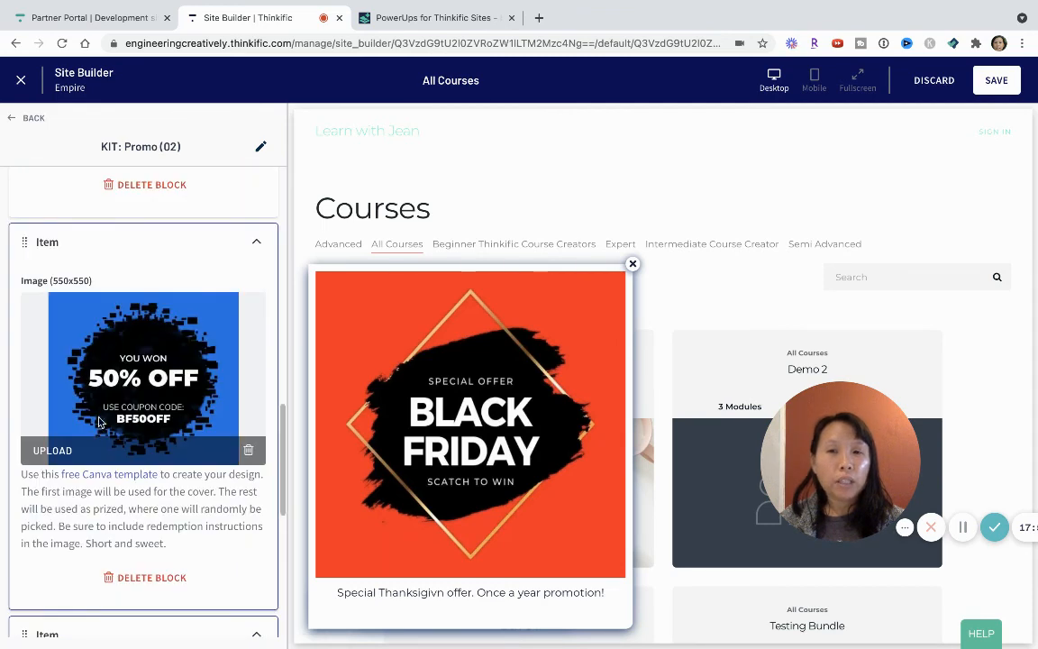
{"action": "scroll", "coordinate": [121, 377], "scroll_direction": "up", "scroll_amount": 1}
{"action": "scroll", "coordinate": [121, 376], "scroll_direction": "up", "scroll_amount": 3}
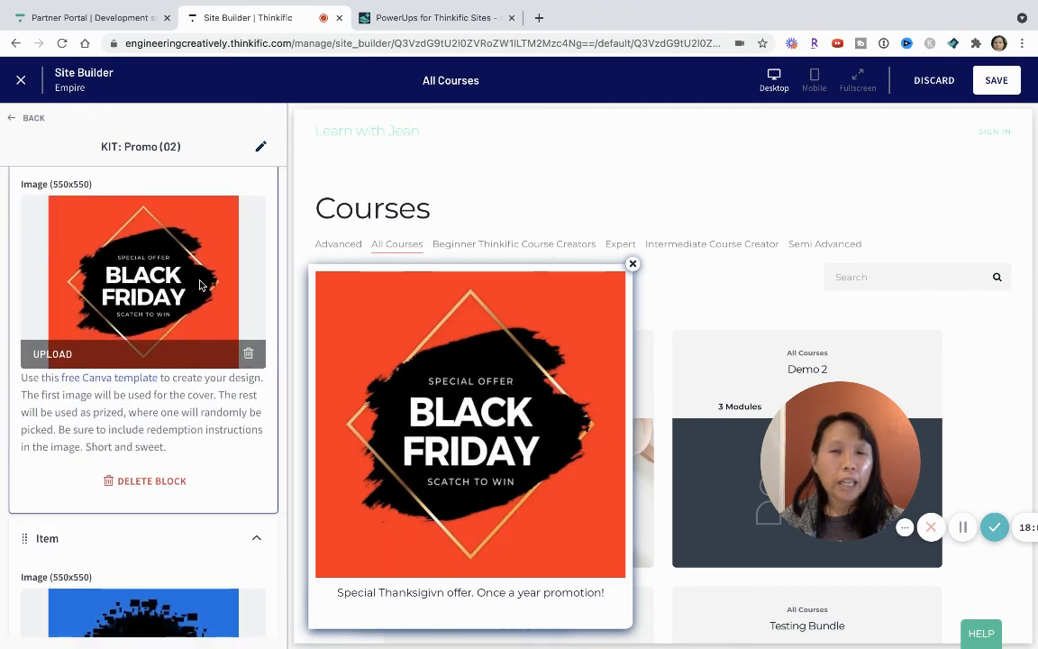
{"action": "scroll", "coordinate": [169, 464], "scroll_direction": "down", "scroll_amount": 2}
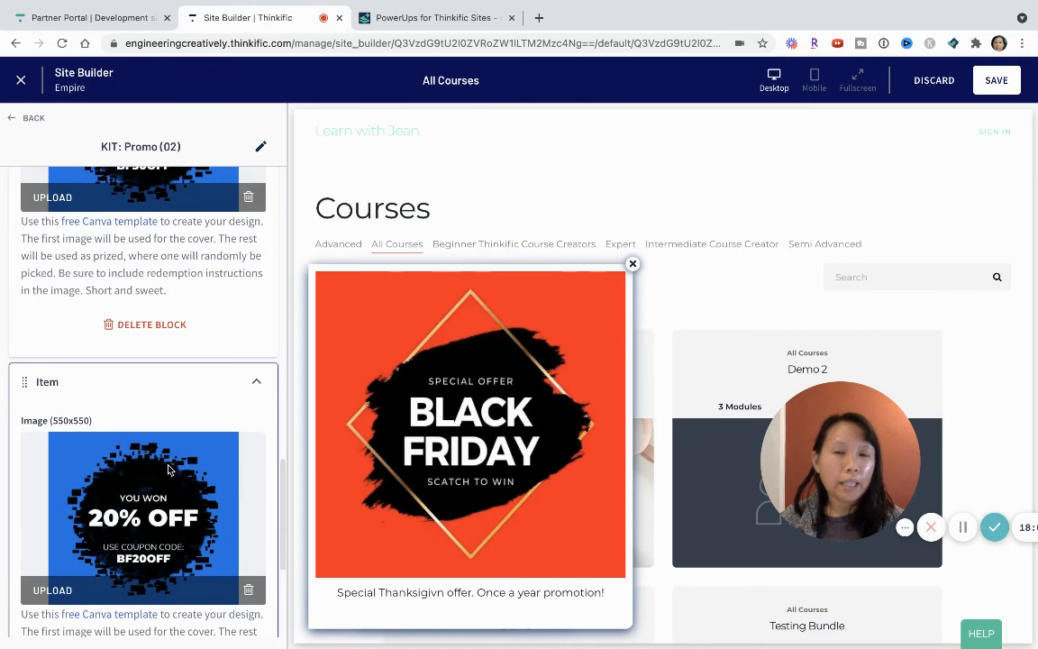
{"action": "scroll", "coordinate": [170, 464], "scroll_direction": "down", "scroll_amount": 3}
{"action": "left_click", "coordinate": [170, 469]}
{"action": "left_click", "coordinate": [140, 464]}
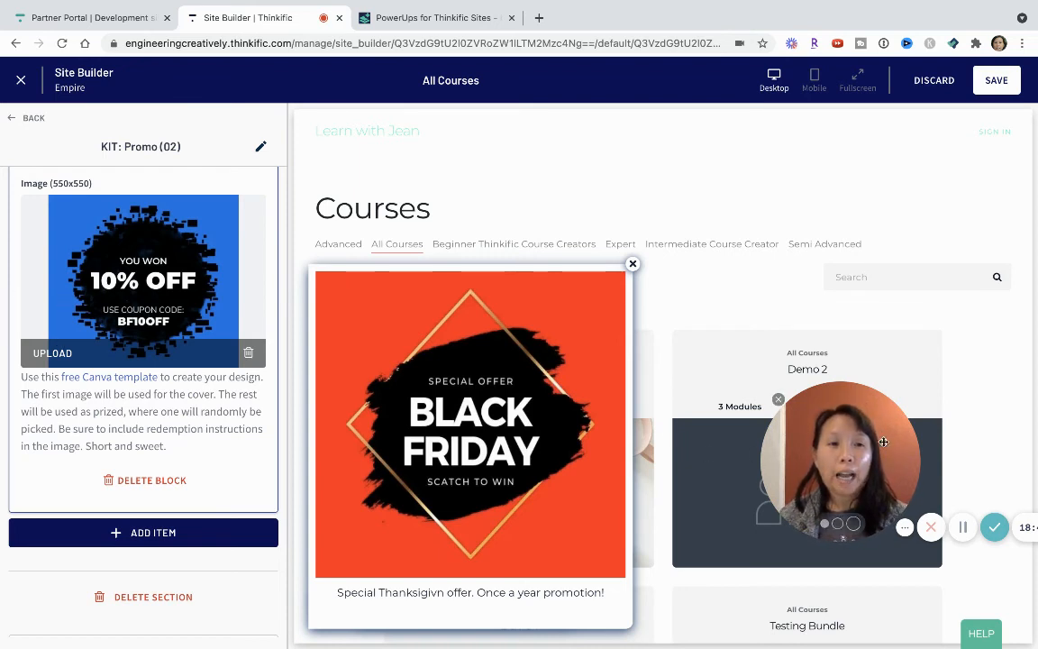
{"action": "left_click_drag", "start_coordinate": [870, 448], "coordinate": [707, 457]}
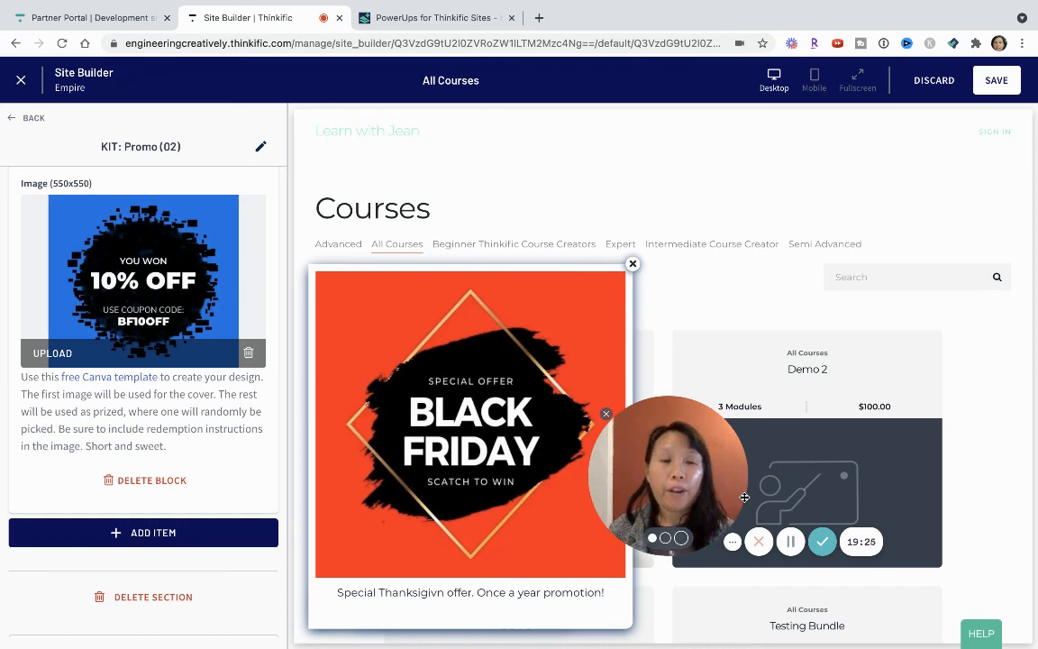
{"action": "left_click", "coordinate": [790, 541]}
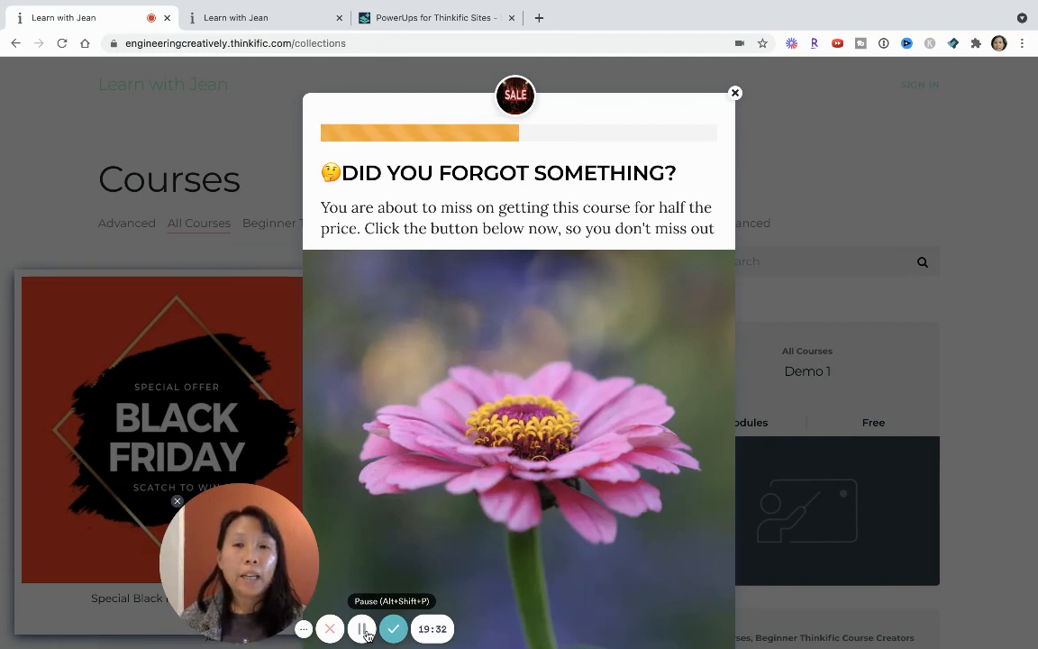
{"action": "left_click_drag", "start_coordinate": [264, 538], "coordinate": [745, 520]}
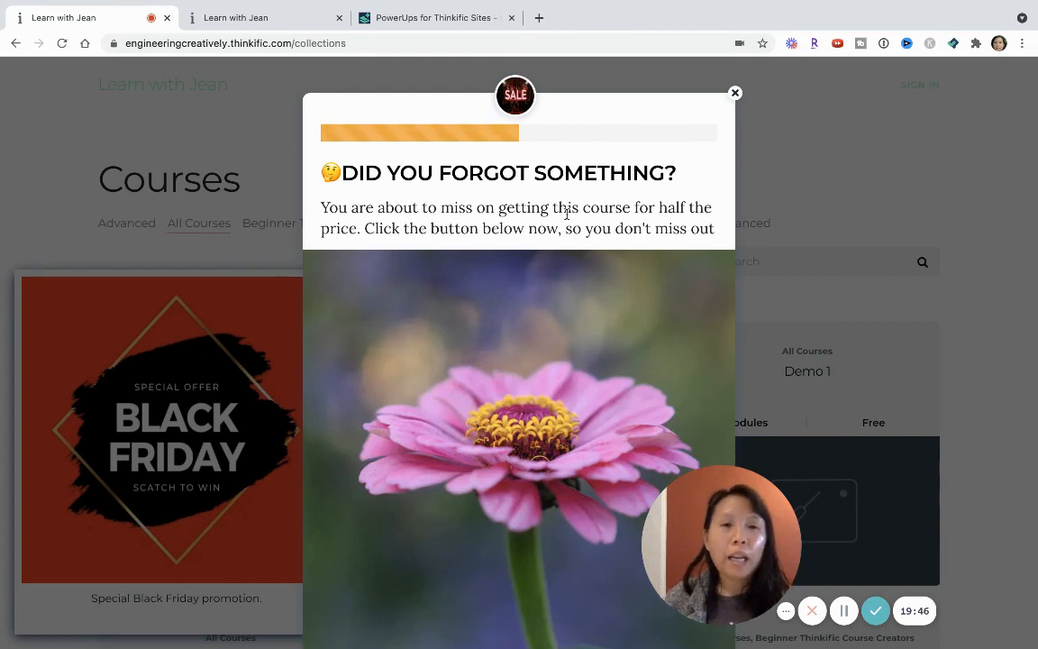
- Follow the exit intent popup's discount offer to checkout, look over the order page, and return to the courses page
{"action": "scroll", "coordinate": [463, 298], "scroll_direction": "down", "scroll_amount": 2}
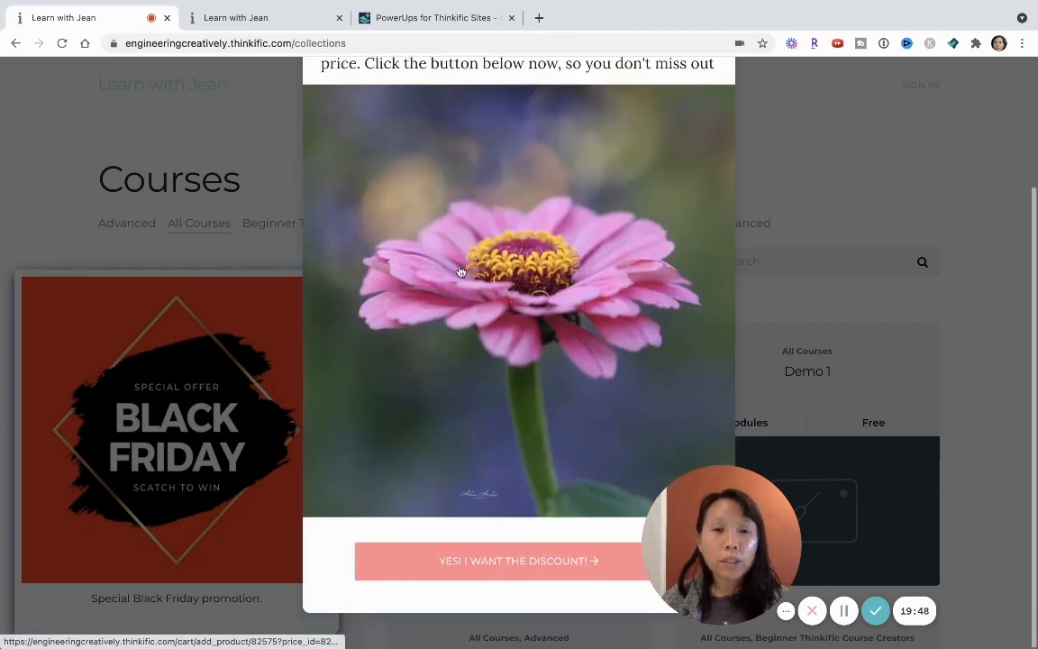
{"action": "left_click", "coordinate": [483, 567]}
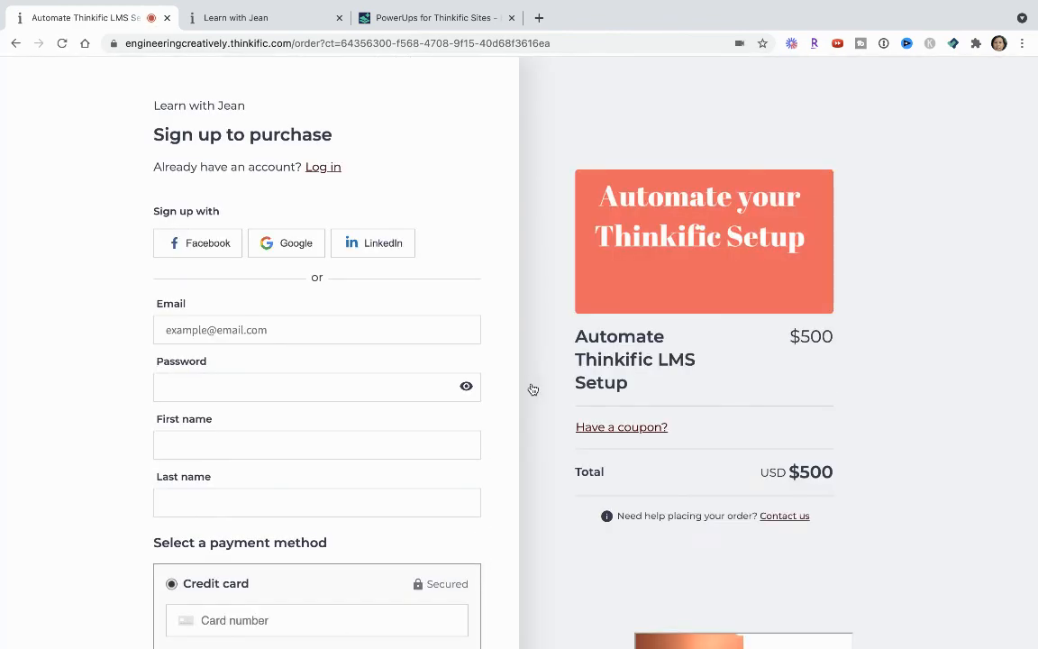
{"action": "scroll", "coordinate": [409, 448], "scroll_direction": "down", "scroll_amount": 3}
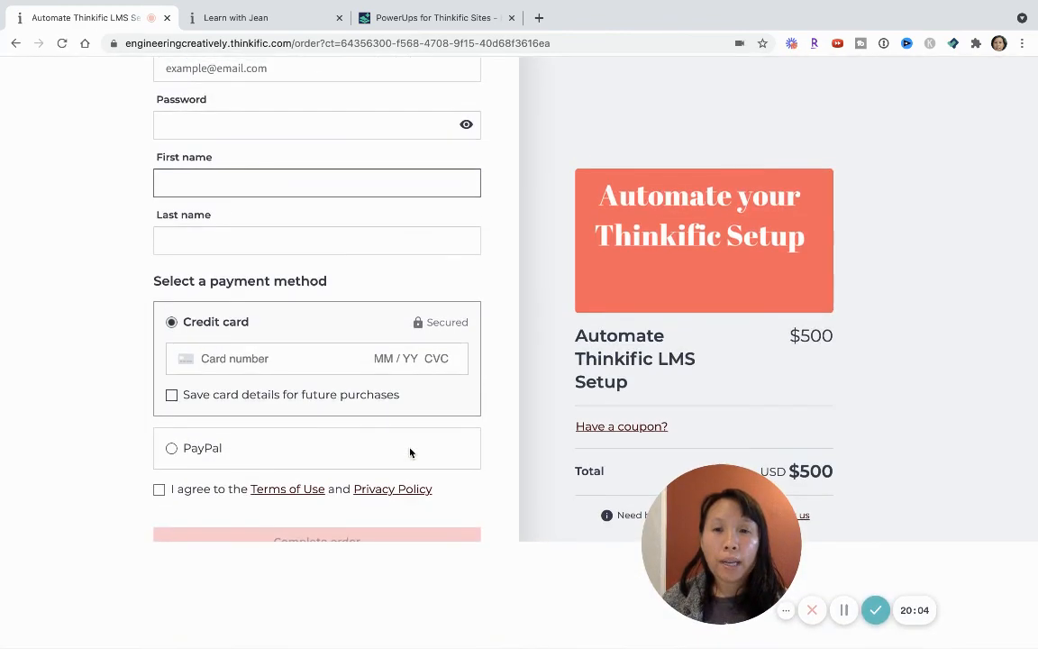
{"action": "scroll", "coordinate": [410, 429], "scroll_direction": "up", "scroll_amount": 1}
{"action": "scroll", "coordinate": [406, 309], "scroll_direction": "up", "scroll_amount": 3}
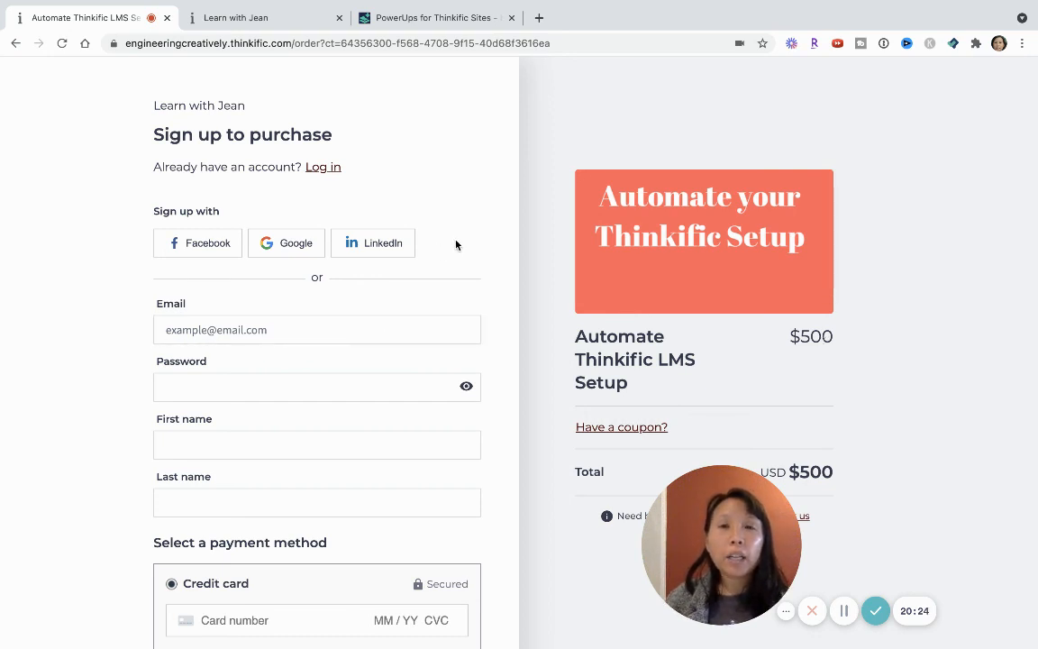
{"action": "left_click", "coordinate": [13, 44]}
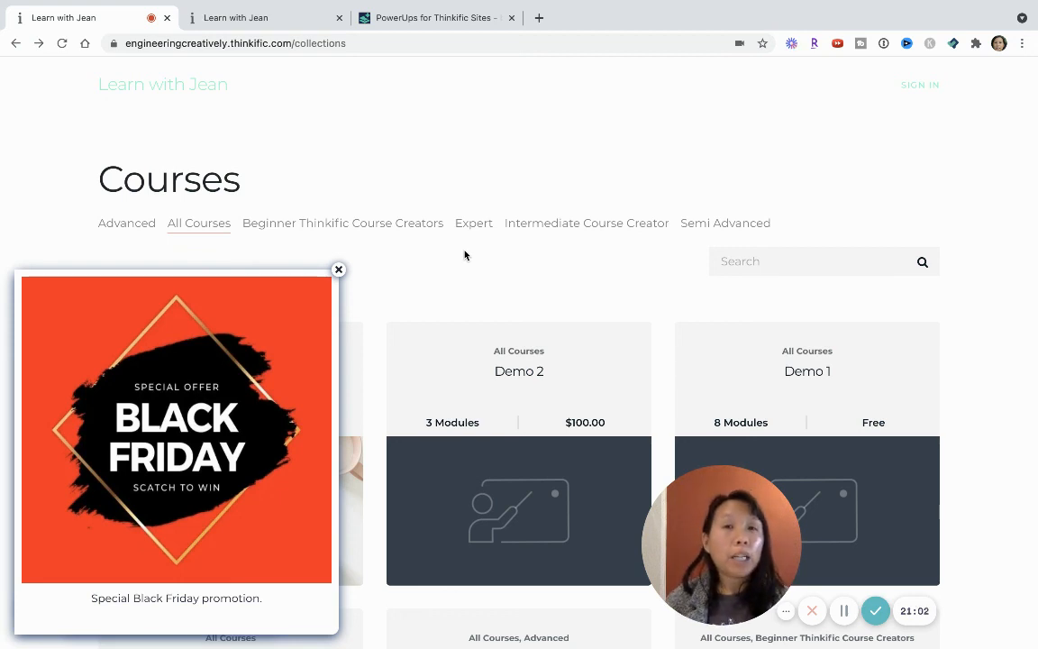
- Switch to the PowerUps for Thinkific Sites enrollments page and browse the available power-ups
{"action": "mouse_move", "coordinate": [282, 42]}
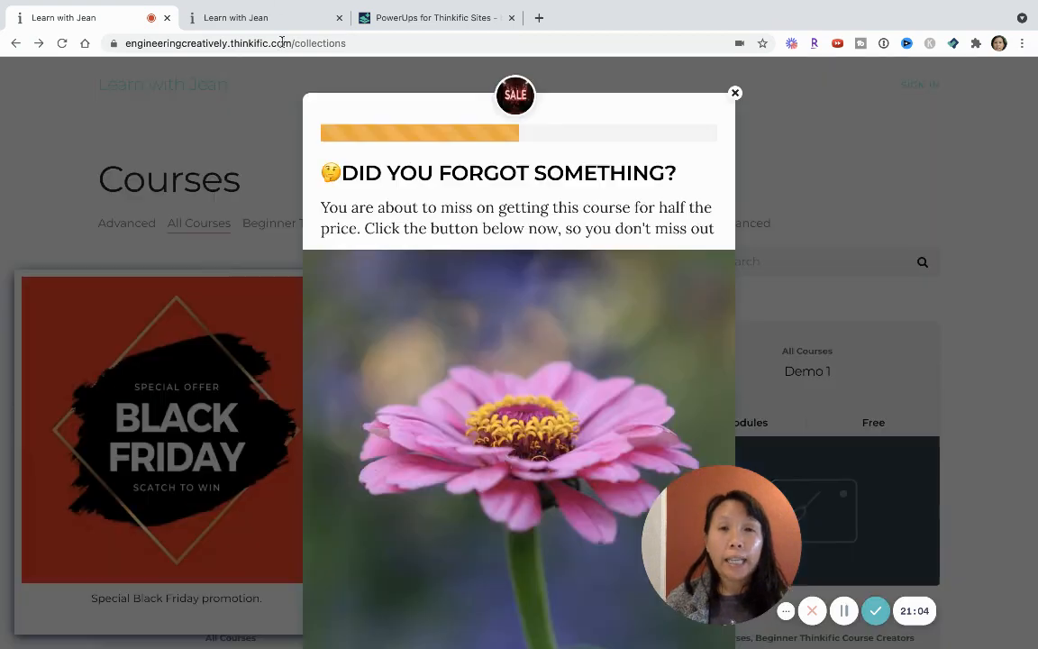
{"action": "left_click", "coordinate": [392, 20]}
{"action": "scroll", "coordinate": [404, 293], "scroll_direction": "down", "scroll_amount": 5}
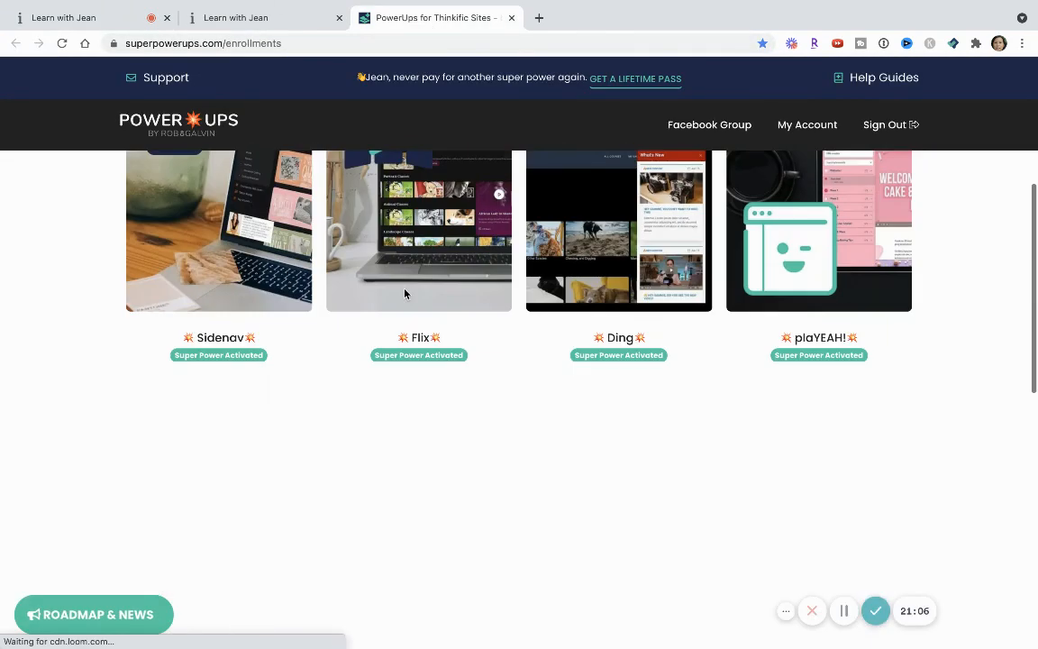